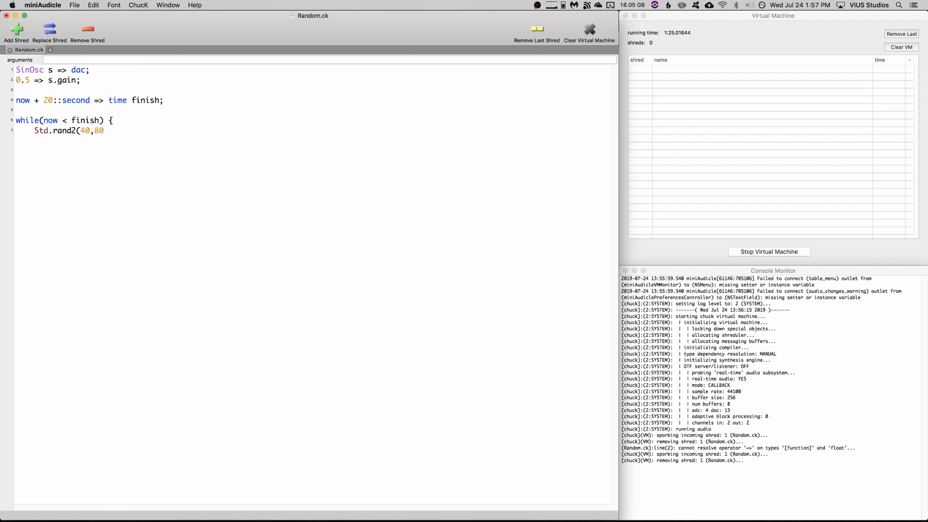
# Complete the while loop: store Std.rand2(40,80) in noteMIDI, send Std.mtof(noteMIDI) to s.freq, add 148::ms => now and close the brace.
pyautogui.press('Return')
pyautogui.write('Std.mtof(noteMIDI) => s.freq;')
pyautogui.press('Return')
pyautogui.write('148::ms => now;')
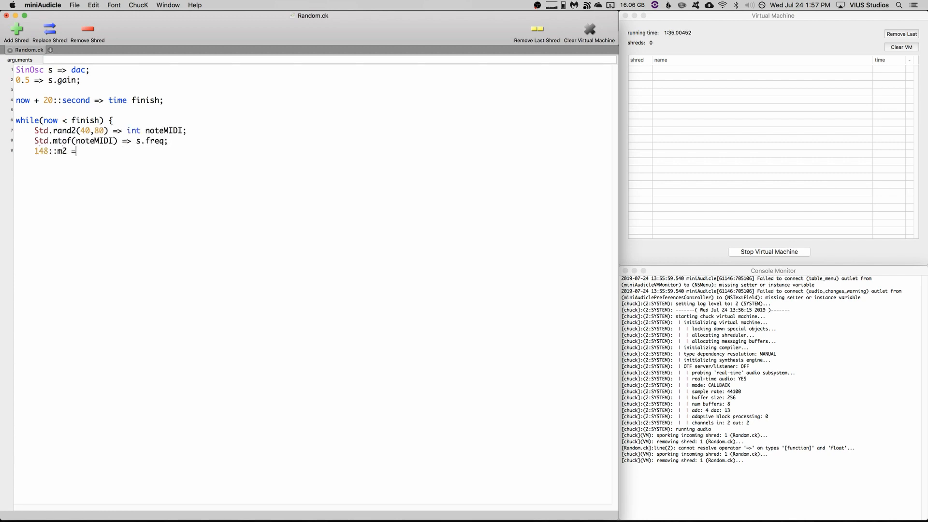
pyautogui.press('Return')
pyautogui.write('}')
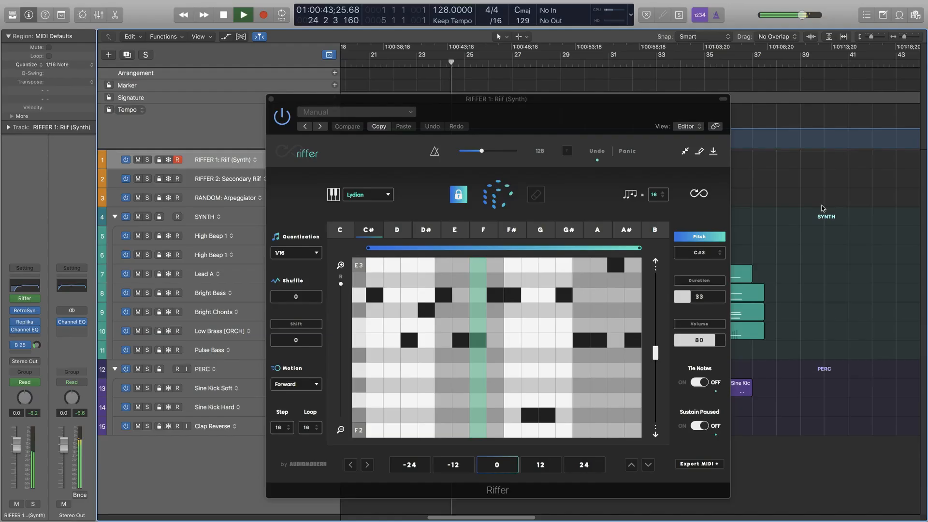
pyautogui.press('Up')
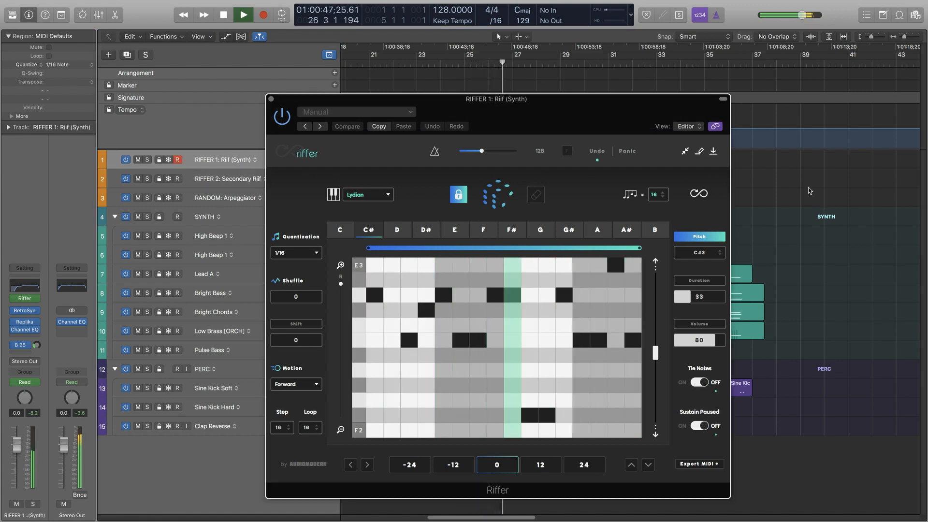
pyautogui.press('Down')
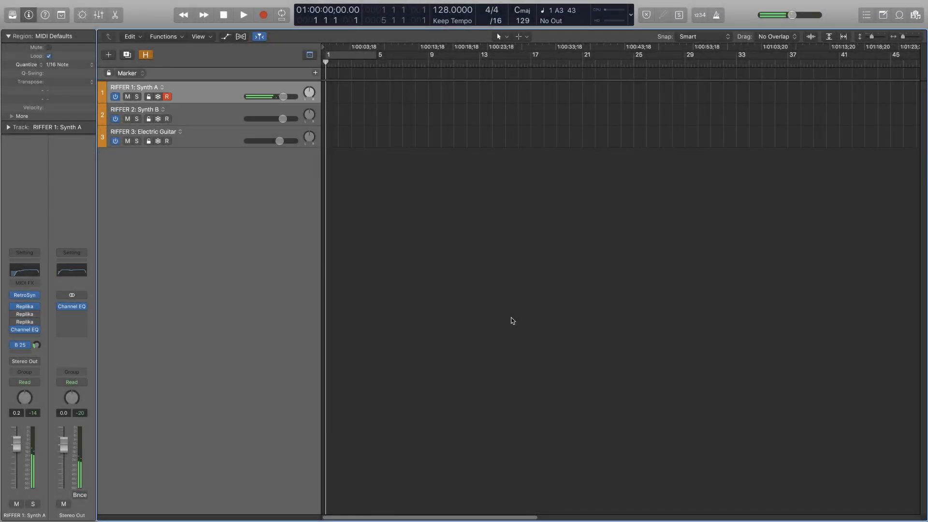
# Audition the Synth B and Electric Guitar tracks in turn and return to the Synth A track.
pyautogui.press('Down')
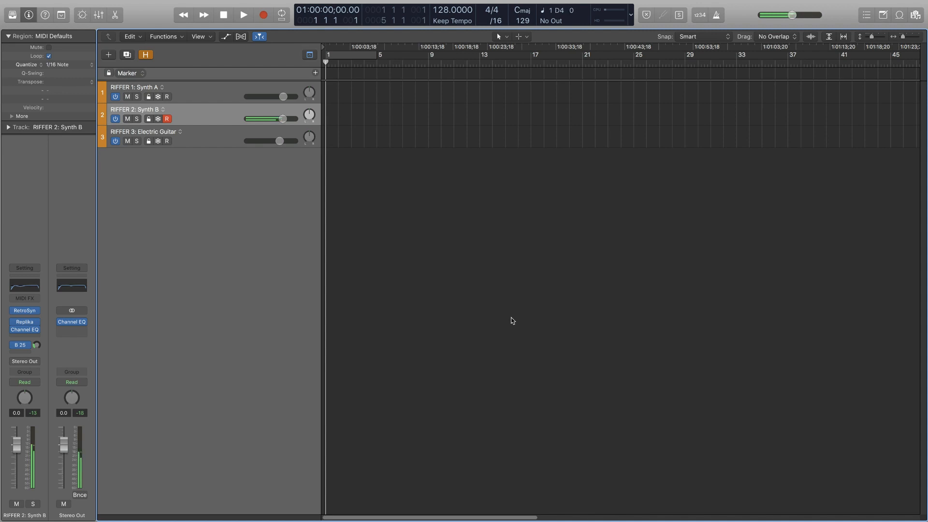
pyautogui.press('Down')
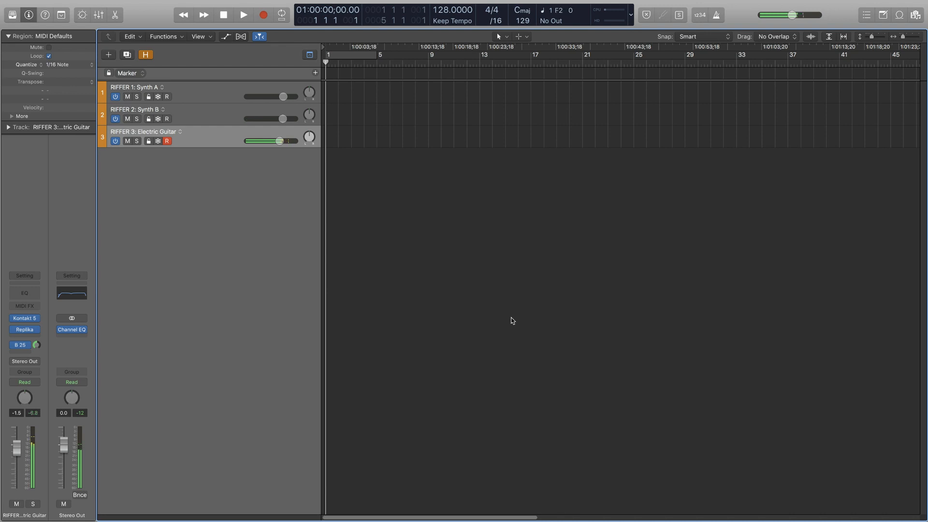
pyautogui.press('Up')
pyautogui.press('Up')
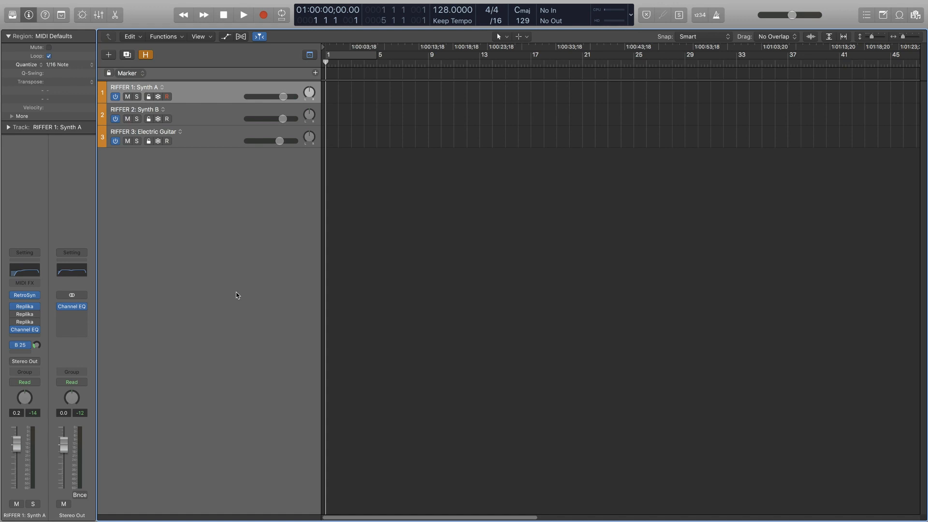
# Insert the Riffer plug-in as a MIDI effect on the Synth A track and move its window clear of the track list.
pyautogui.click(25, 282)
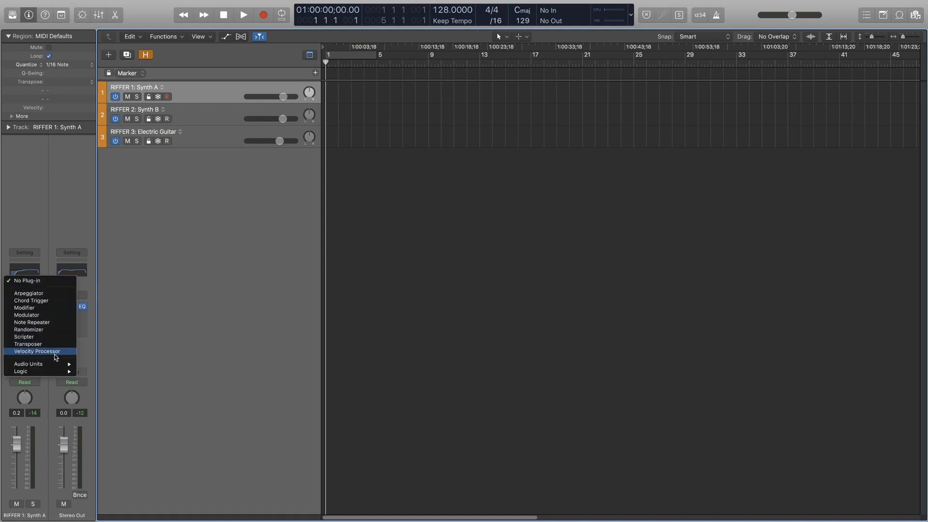
pyautogui.moveTo(68, 364)
pyautogui.moveTo(128, 364)
pyautogui.click(172, 364)
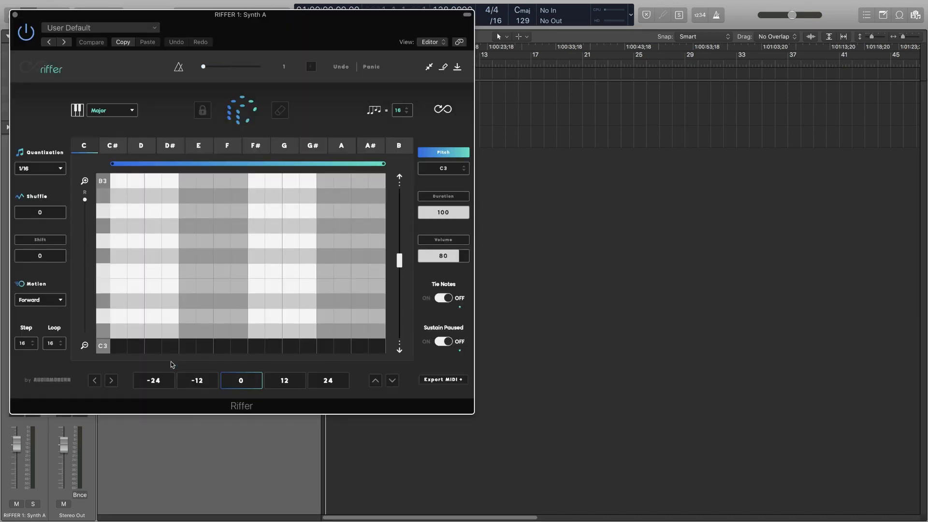
pyautogui.moveTo(425, 18); pyautogui.dragTo(701, 109)
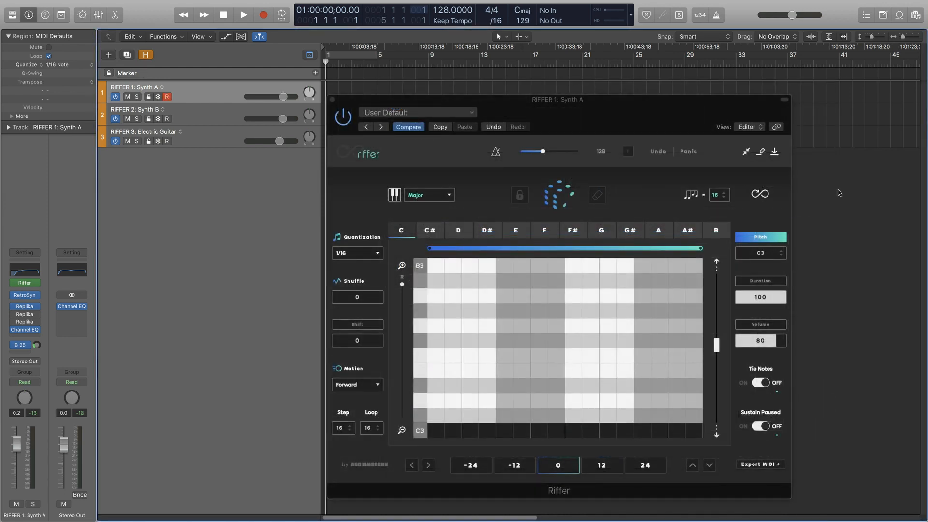
# Play Riffer's default pattern briefly, stop it and return the playhead to the project start.
pyautogui.click(244, 15)
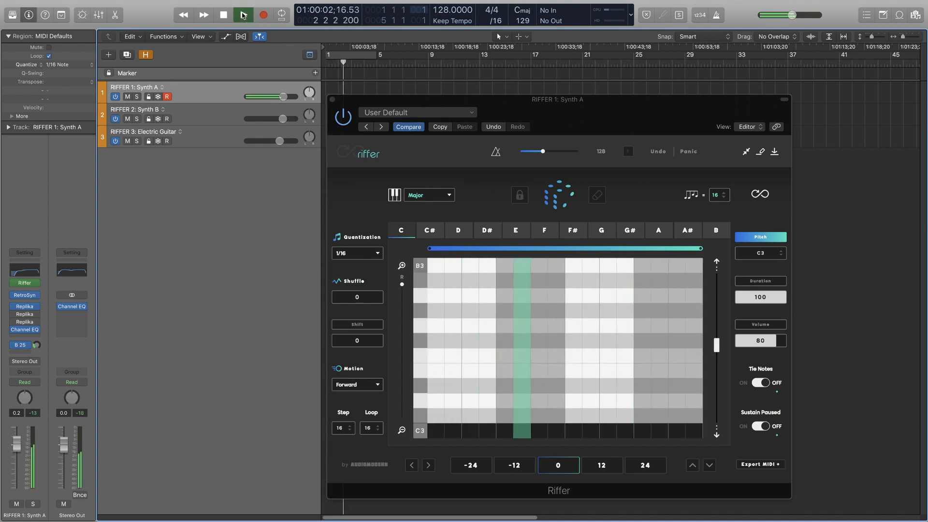
pyautogui.click(229, 15)
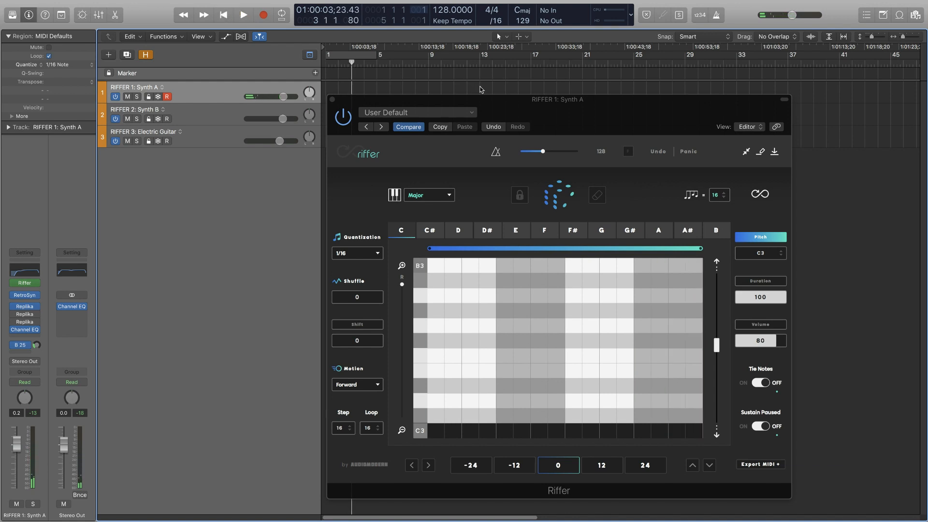
pyautogui.press('Return')
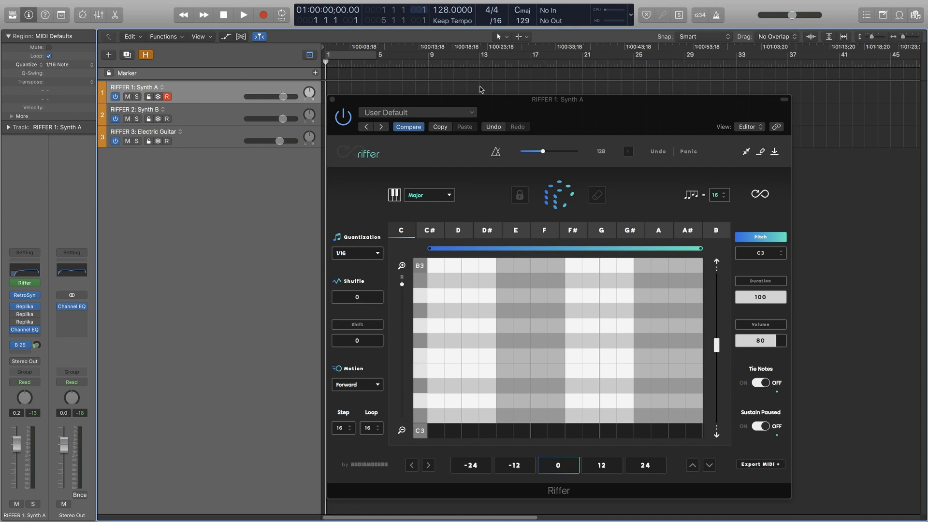
# Set Riffer's root note to F and its scale to Minor.
pyautogui.click(547, 235)
pyautogui.click(418, 200)
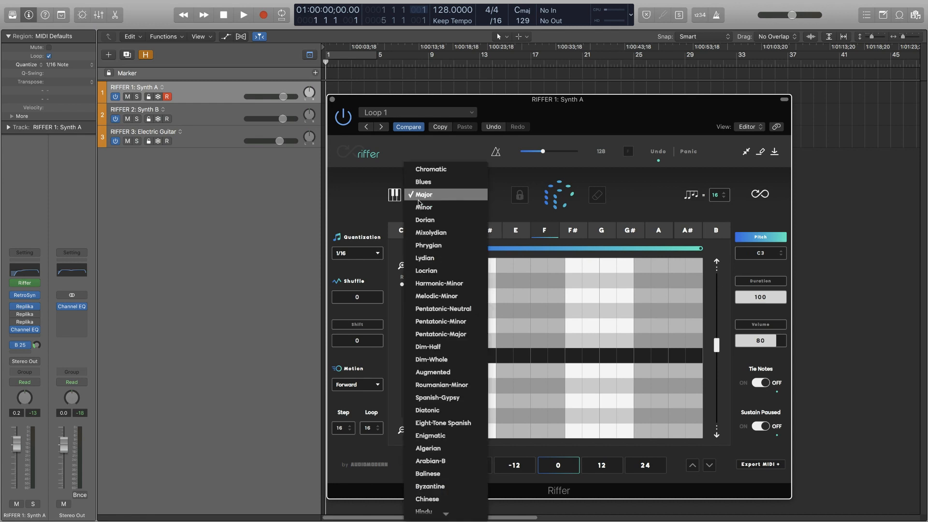
pyautogui.click(417, 207)
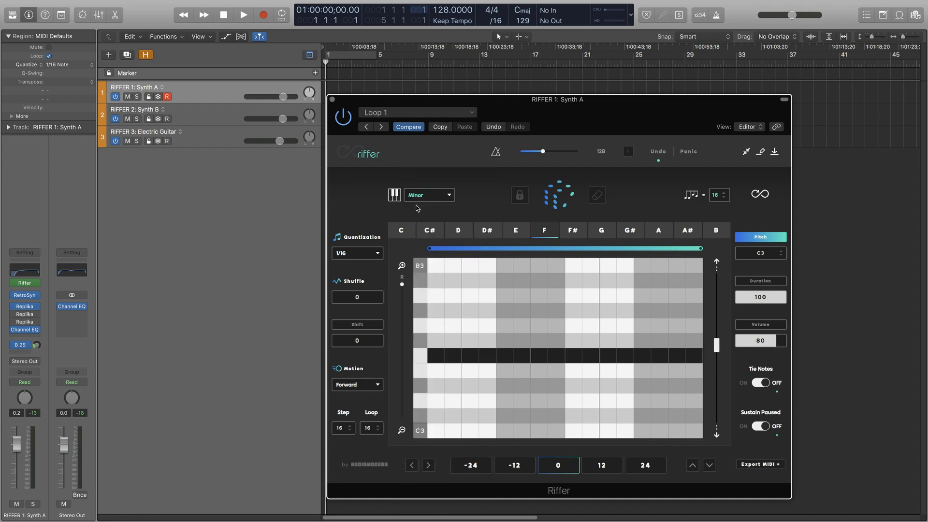
# Set Riffer's quantization to eighth notes and the note amount to 12, and generate a random riff.
pyautogui.click(346, 259)
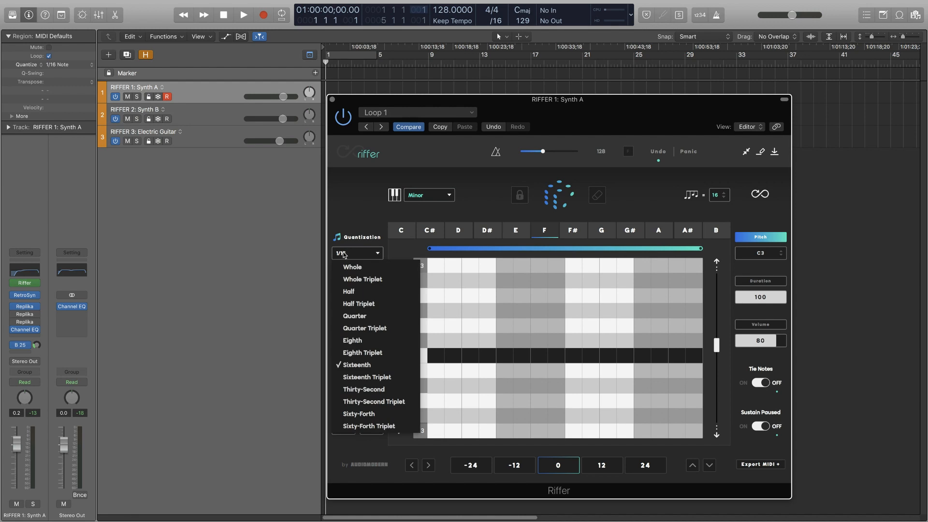
pyautogui.click(354, 341)
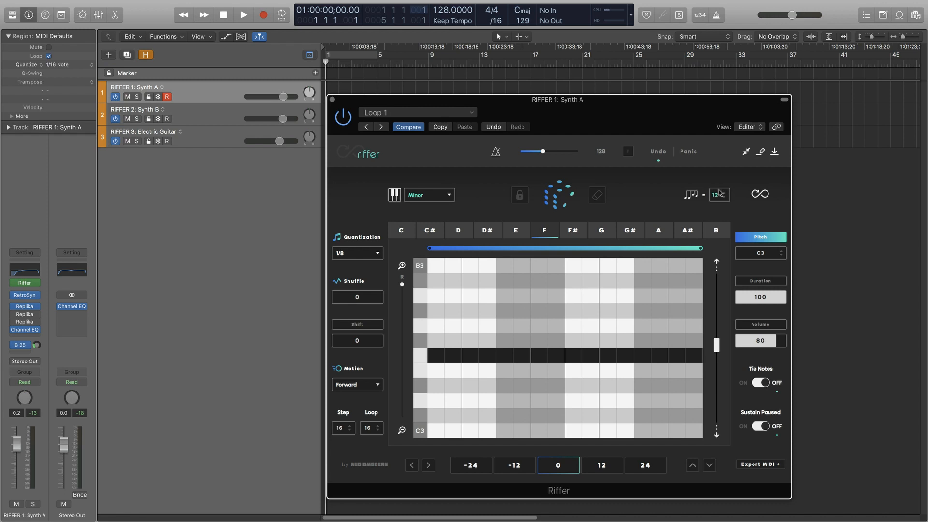
pyautogui.click(555, 199)
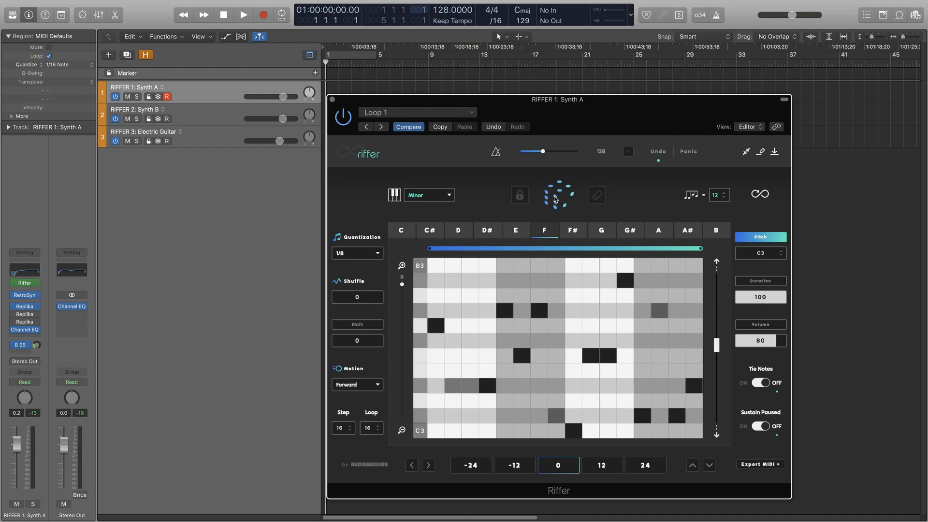
# Play the generated riff, stop it and return the playhead to the project start.
pyautogui.click(876, 228)
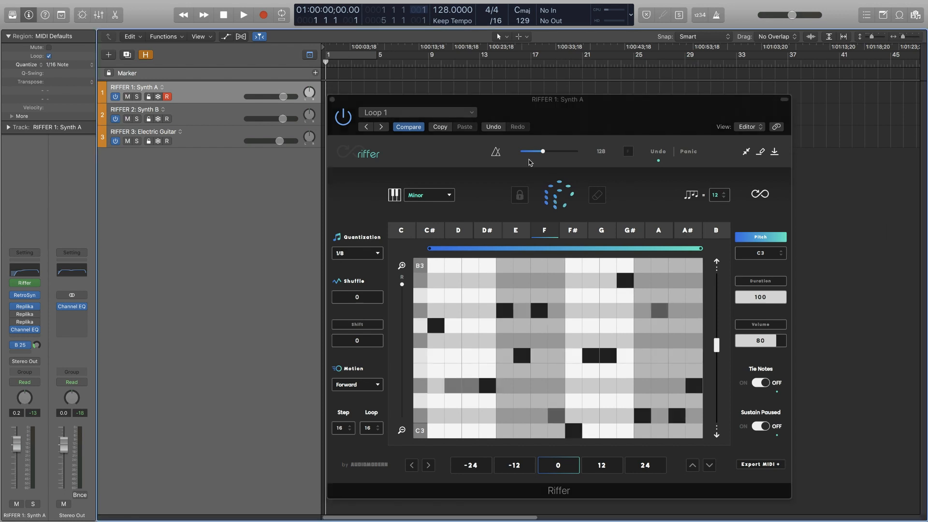
pyautogui.press('space')
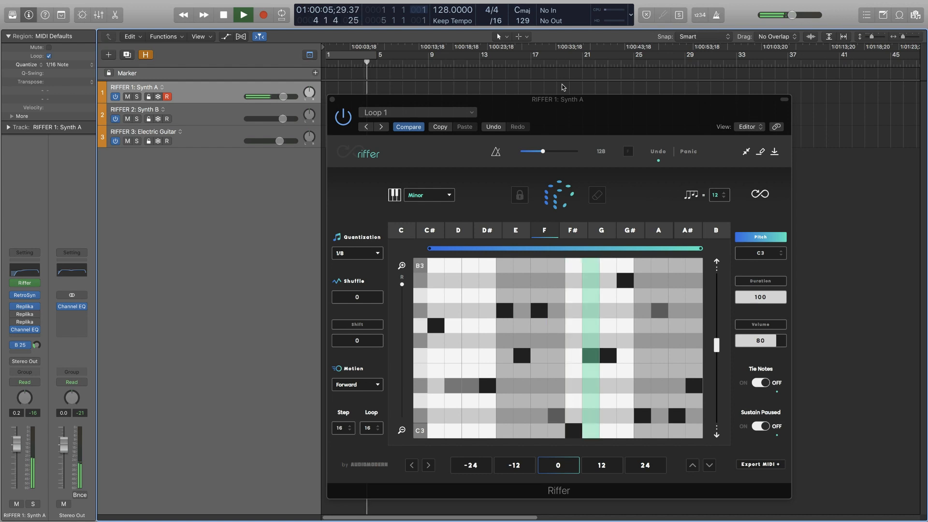
pyautogui.press('space')
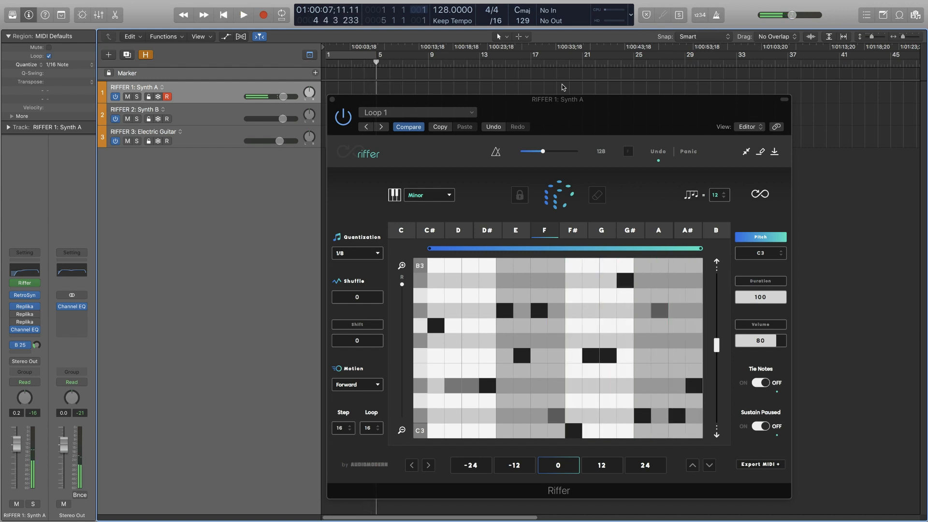
pyautogui.press('Return')
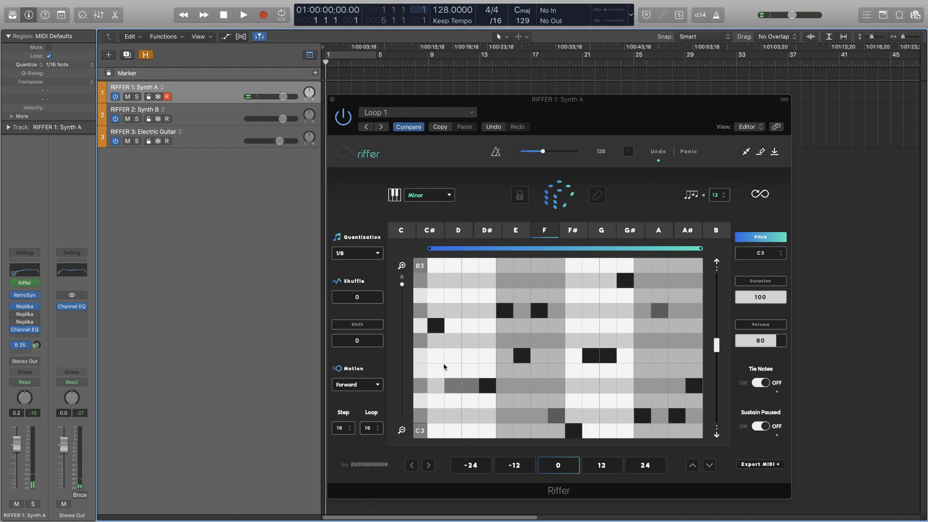
# Raise the note on the first step of the riff to G#3 and play the pattern to check it.
pyautogui.press('space')
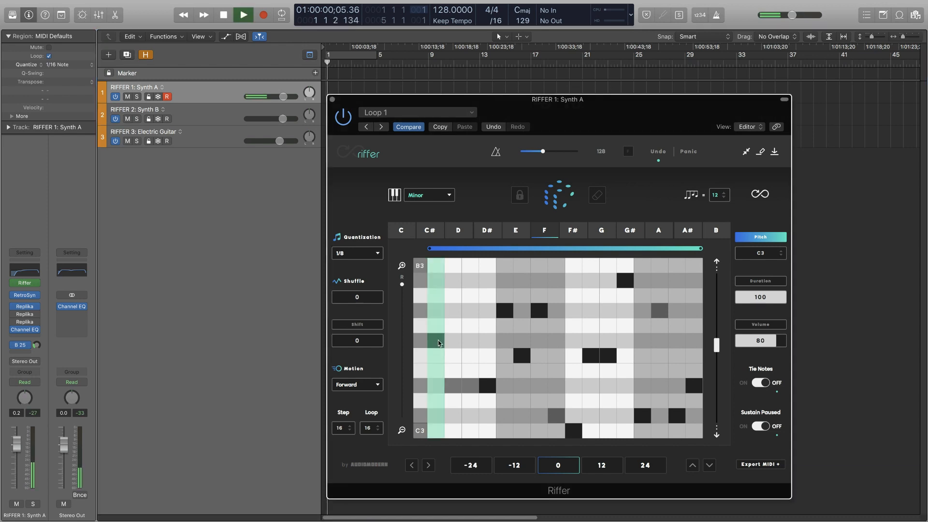
pyautogui.click(439, 310)
pyautogui.click(810, 245)
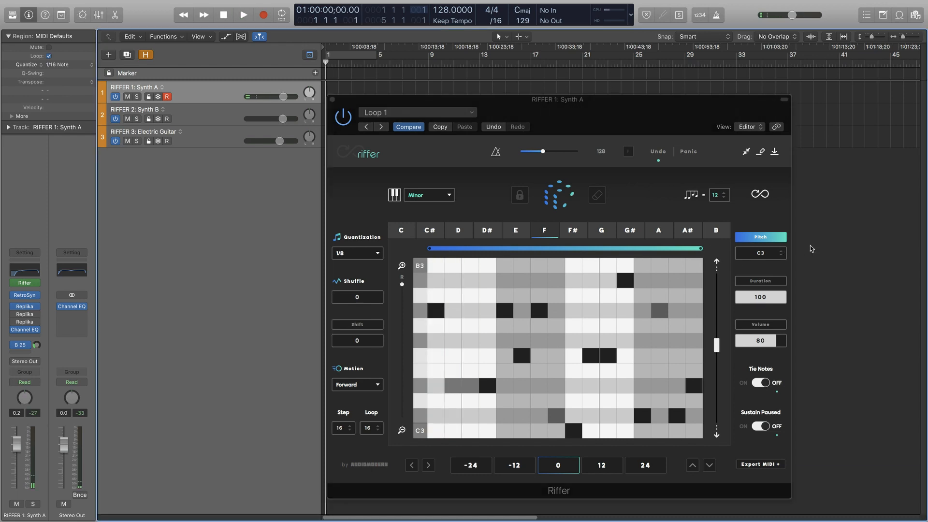
pyautogui.press('space')
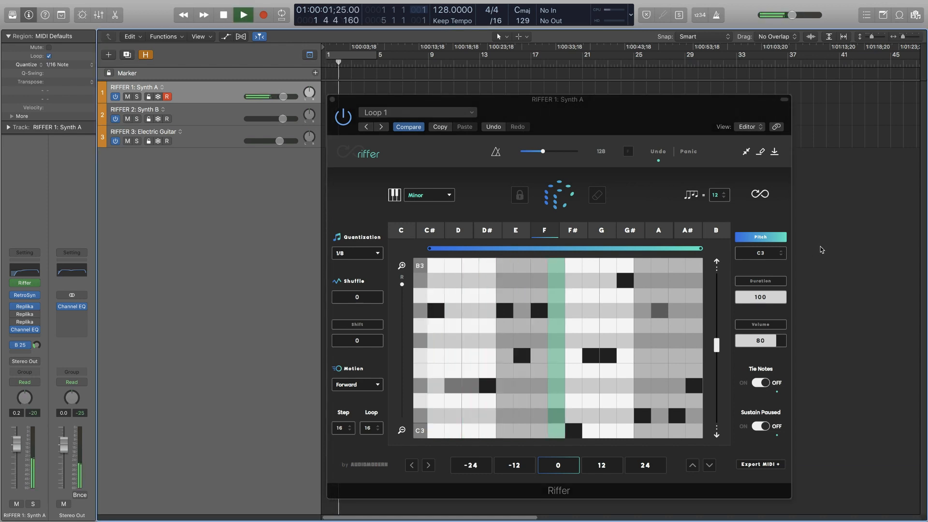
pyautogui.press('space')
# Raise the note on the fourth step to F3, play the riff and return to the start.
pyautogui.click(492, 360)
pyautogui.click(887, 292)
pyautogui.press('space')
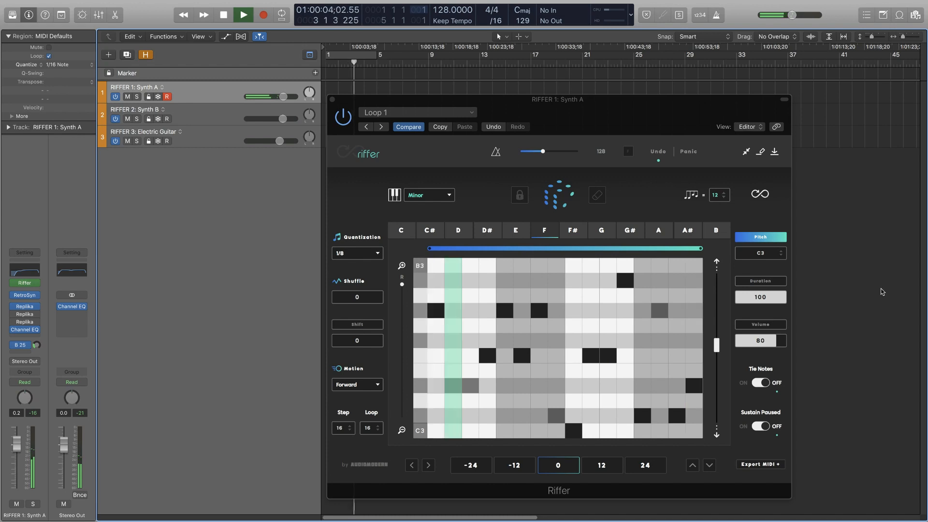
pyautogui.press('space')
pyautogui.press('Return')
# Raise the note on the last step to F3, playing the riff between adjustments, and return to the start.
pyautogui.click(693, 372)
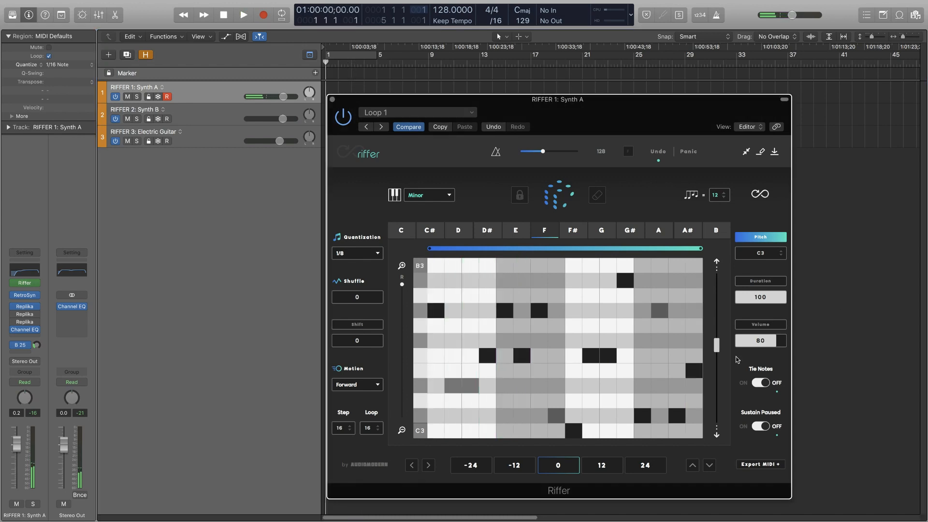
pyautogui.press('space')
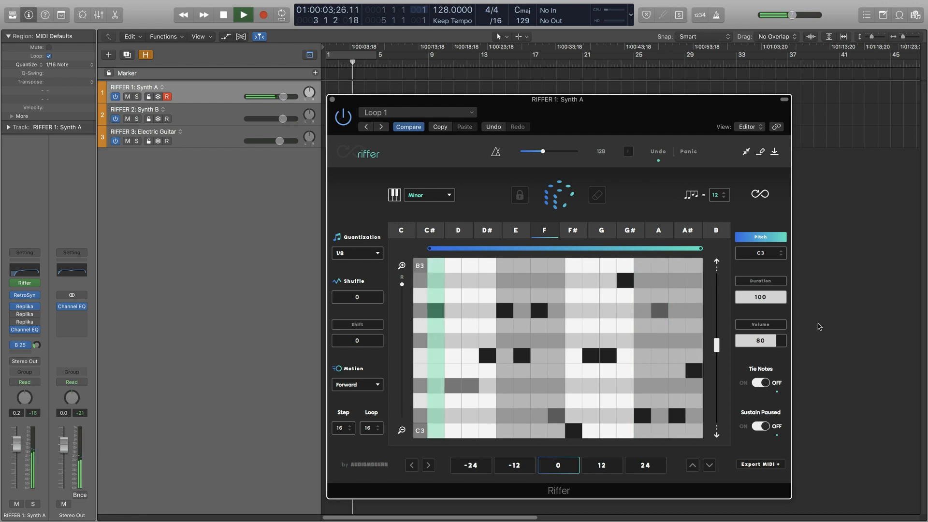
pyautogui.click(818, 324)
pyautogui.press('space')
pyautogui.click(694, 359)
pyautogui.click(826, 316)
pyautogui.press('Return')
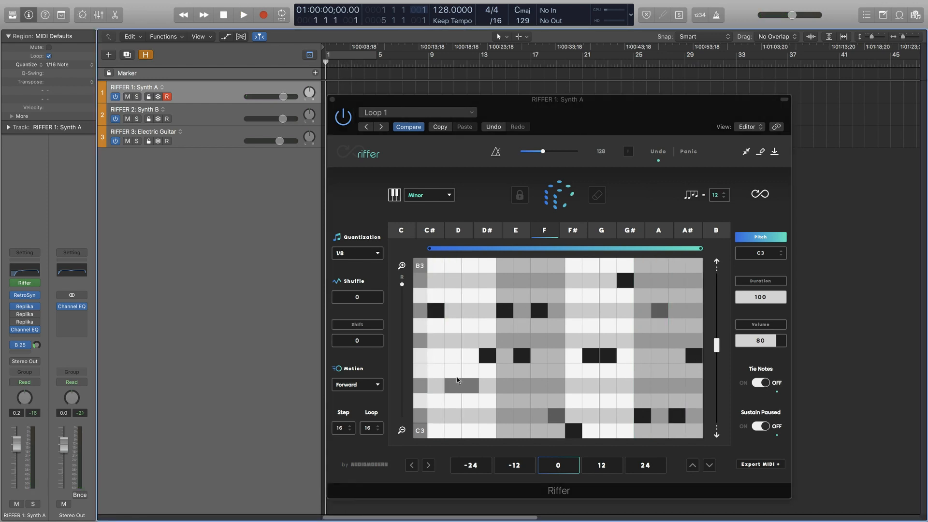
# Try muting the fourth step's note while playing the riff, and turn the note back on.
pyautogui.click(489, 355)
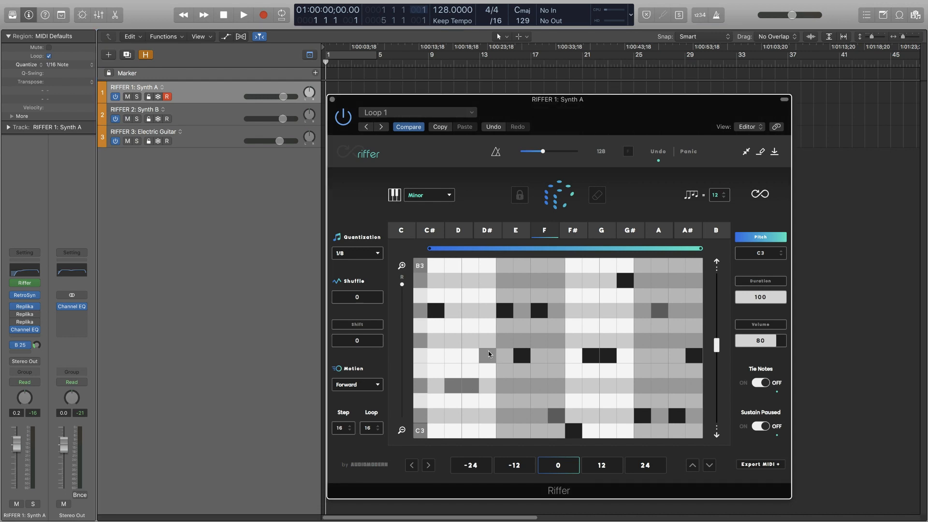
pyautogui.click(861, 295)
pyautogui.press('space')
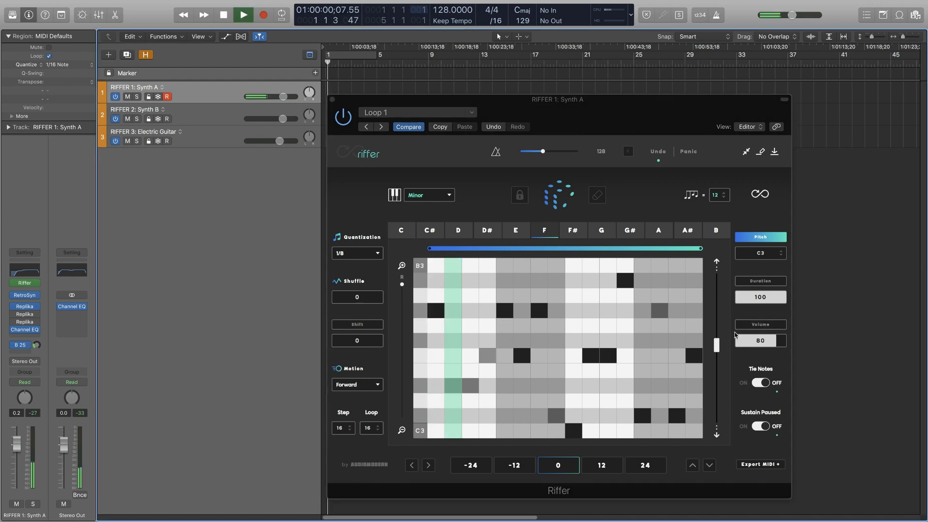
pyautogui.click(599, 360)
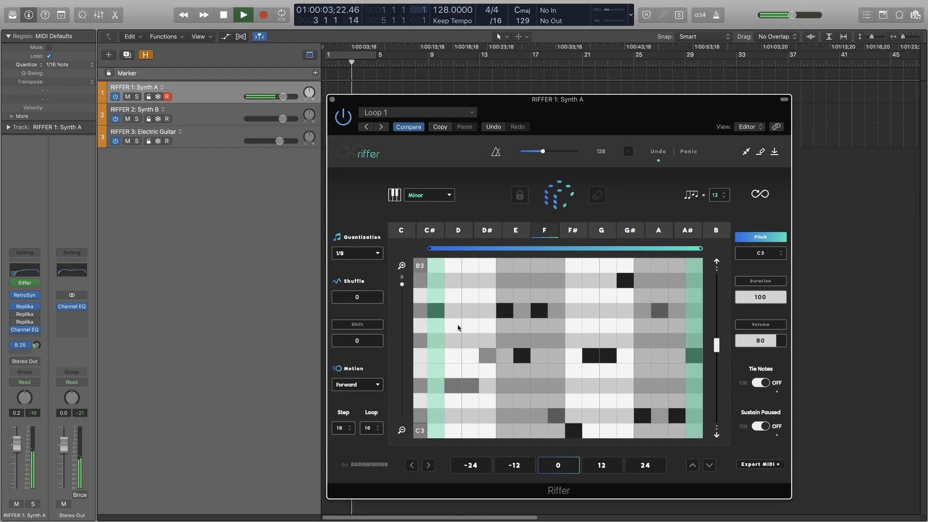
pyautogui.click(489, 357)
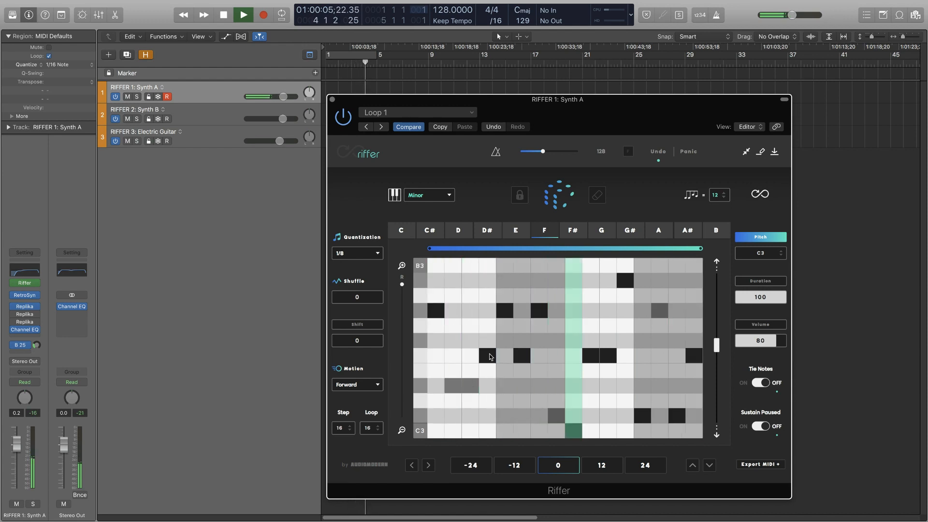
# Activate the muted notes on the second and third steps and raise the second step's note to F3.
pyautogui.click(456, 387)
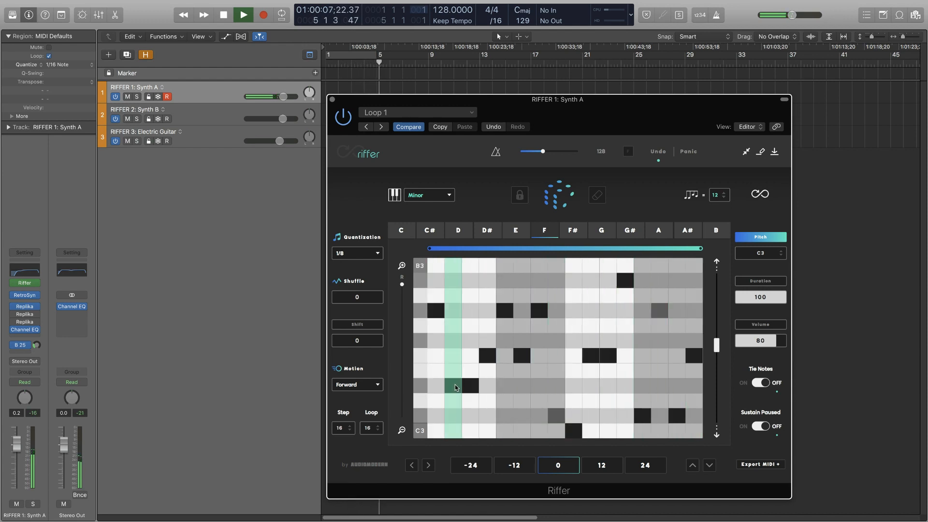
pyautogui.moveTo(457, 379); pyautogui.dragTo(452, 355)
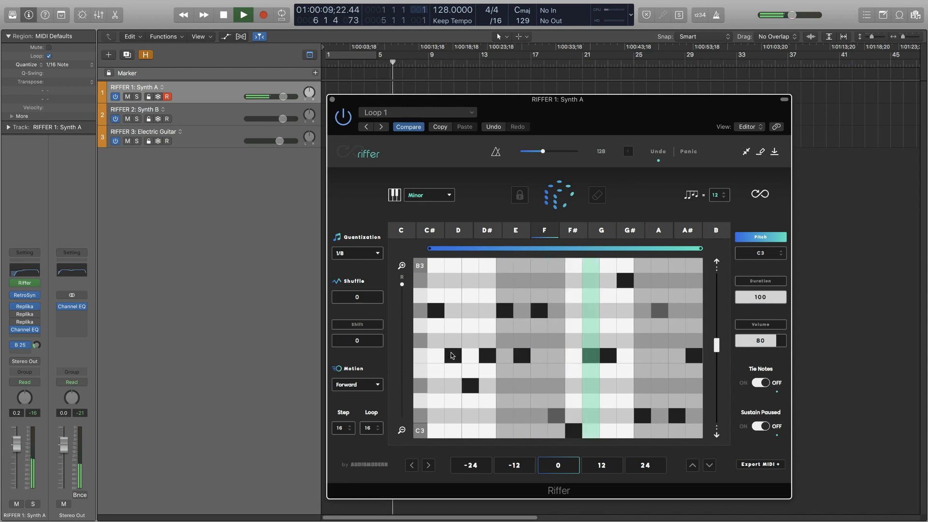
# Lower the seventh step's note to C#3, activate the muted note on the fourteenth step, and stop playback.
pyautogui.click(546, 418)
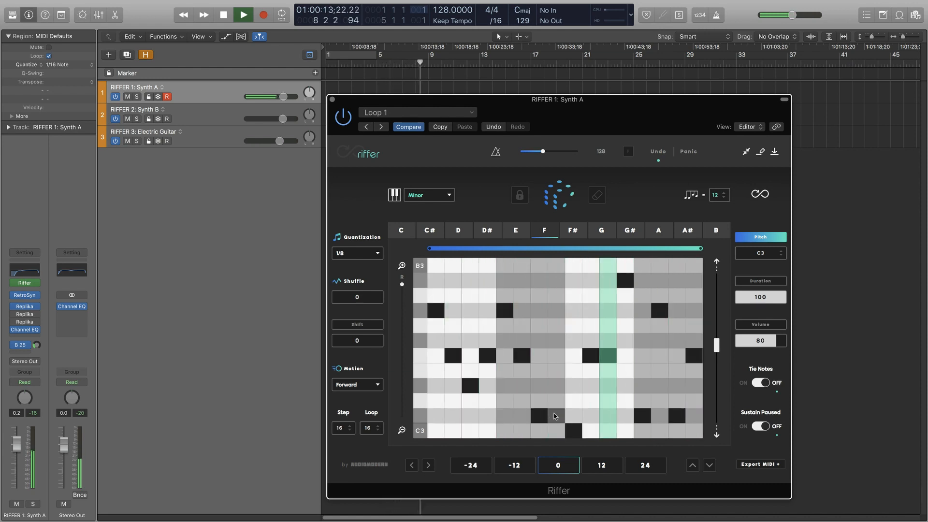
pyautogui.click(890, 247)
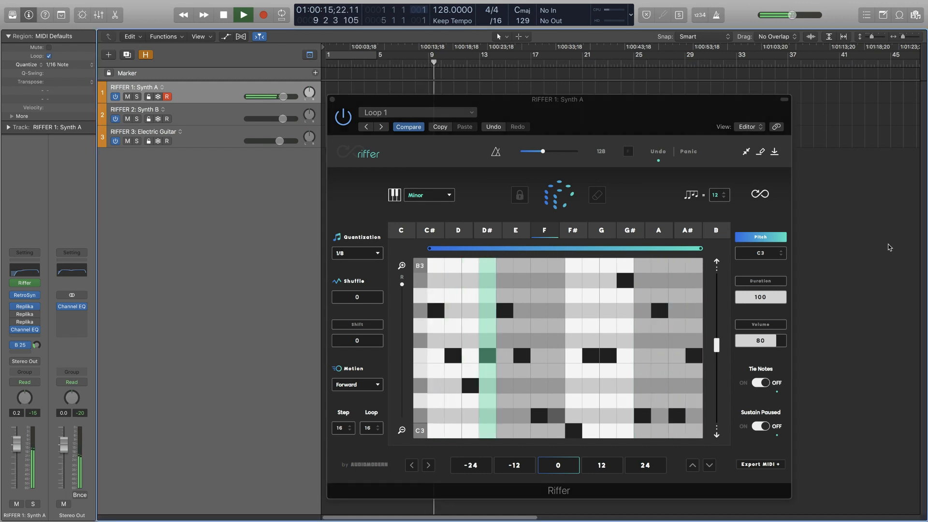
pyautogui.press('space')
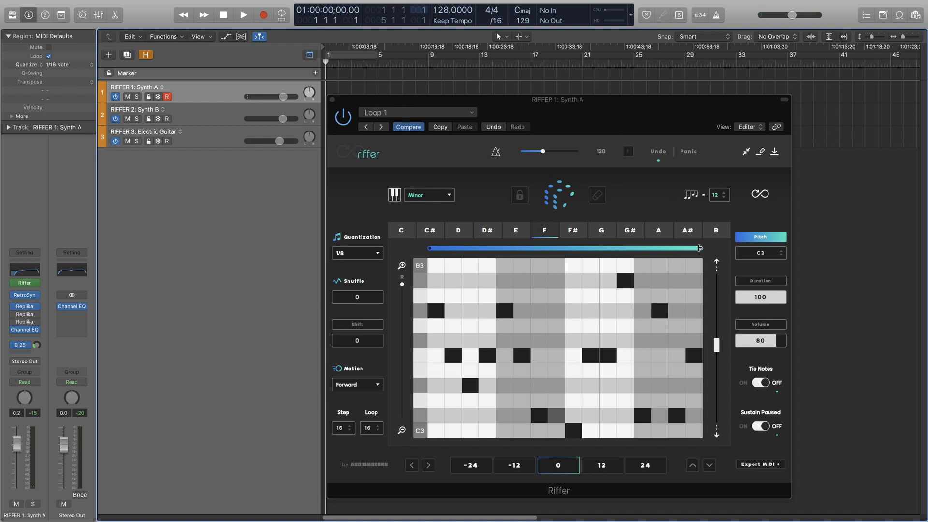
# Shorten the riff's loop range to the first eight steps, play it and return to the start.
pyautogui.moveTo(699, 248); pyautogui.dragTo(560, 248)
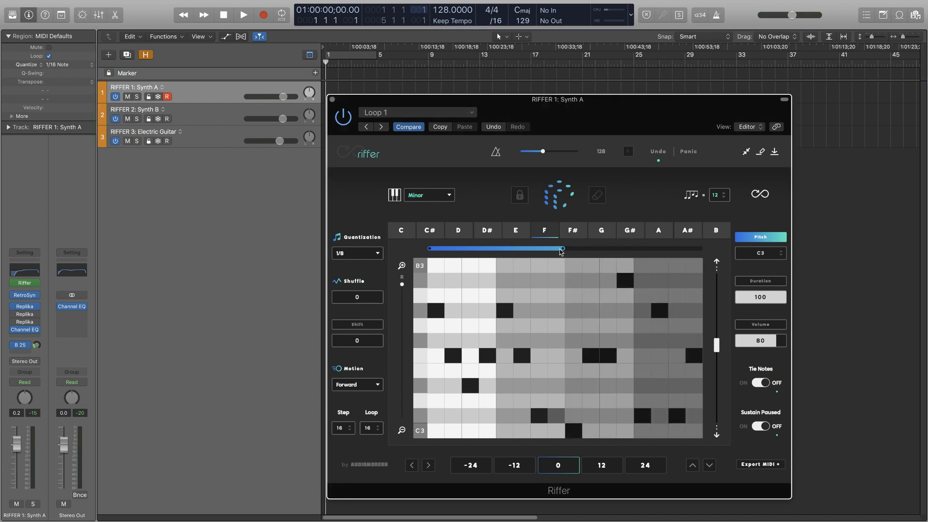
pyautogui.click(821, 249)
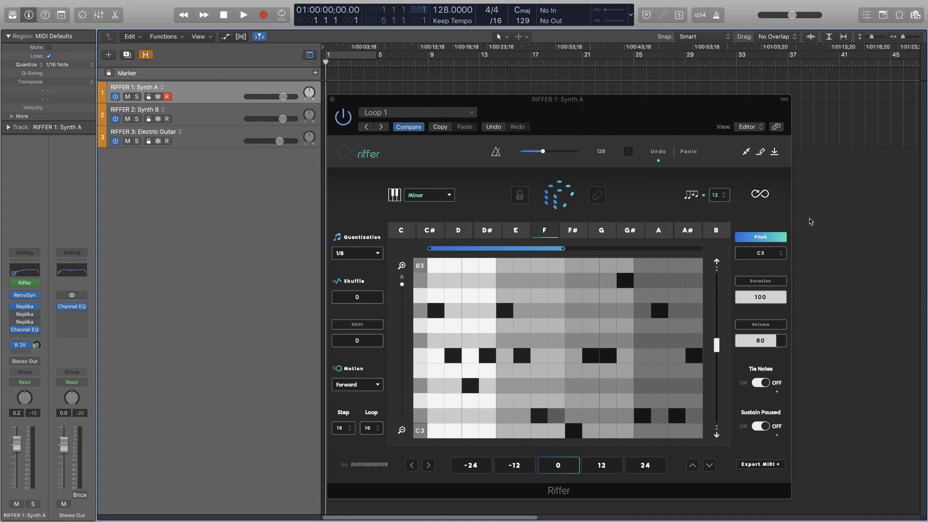
pyautogui.press('space')
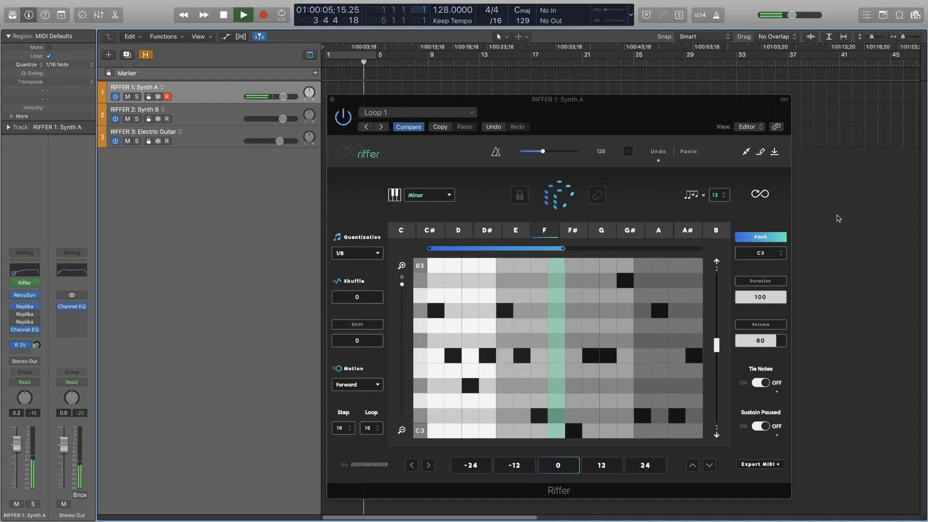
pyautogui.press('space')
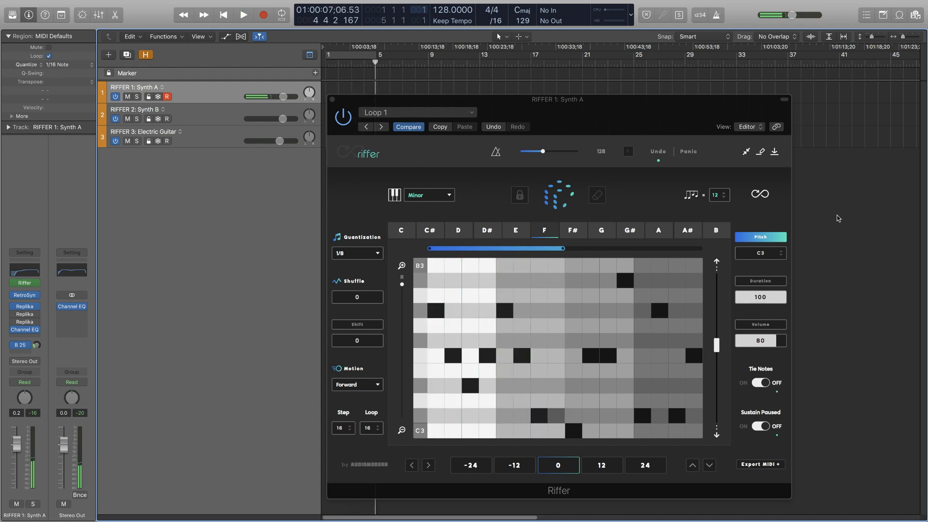
pyautogui.press('Return')
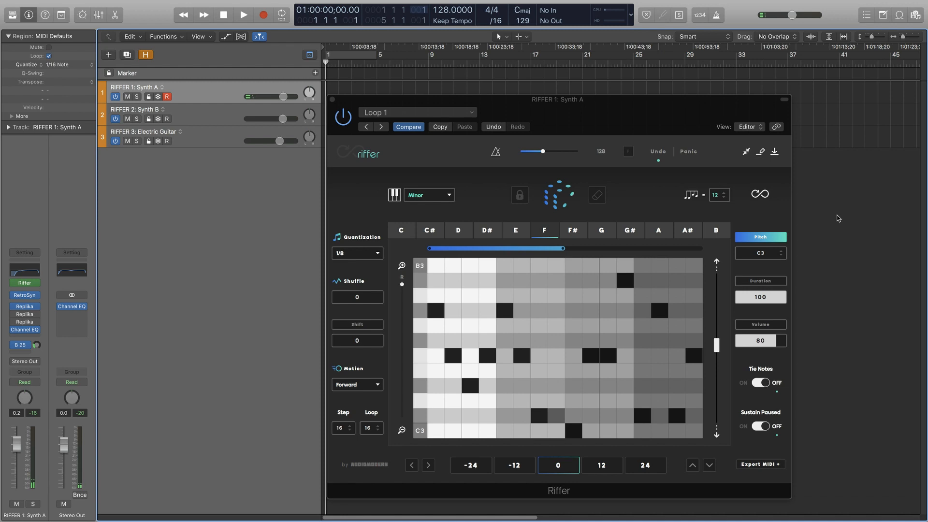
# Generate three new random riffs in succession, playing each one and returning to the start.
pyautogui.click(558, 196)
pyautogui.click(839, 194)
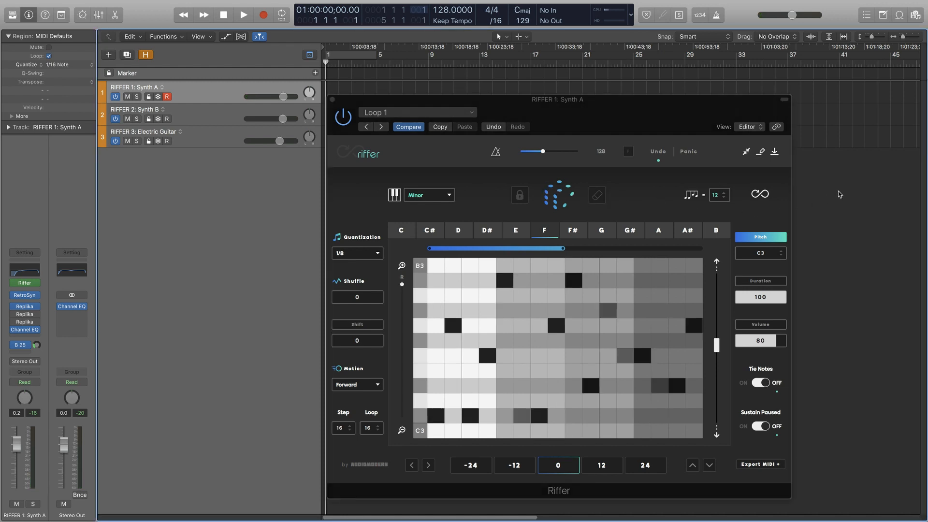
pyautogui.press('space')
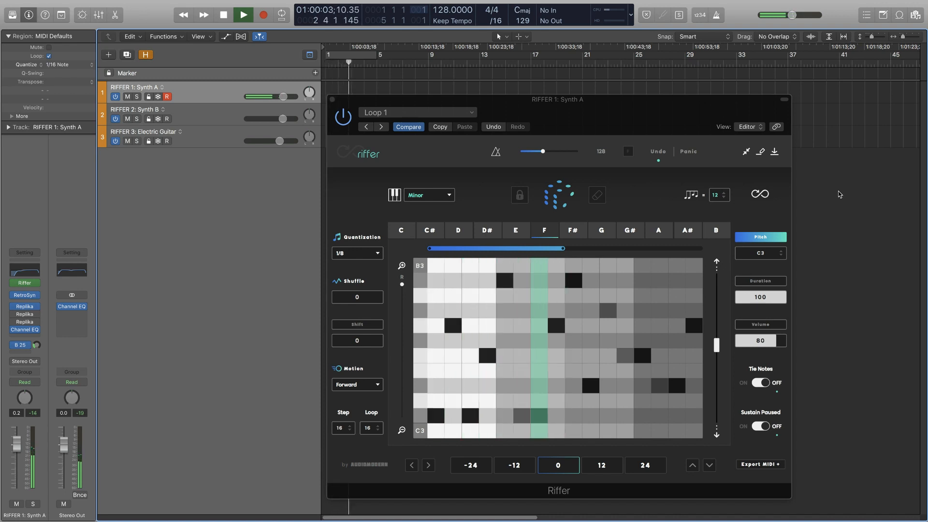
pyautogui.press('space')
pyautogui.press('Return')
pyautogui.click(561, 195)
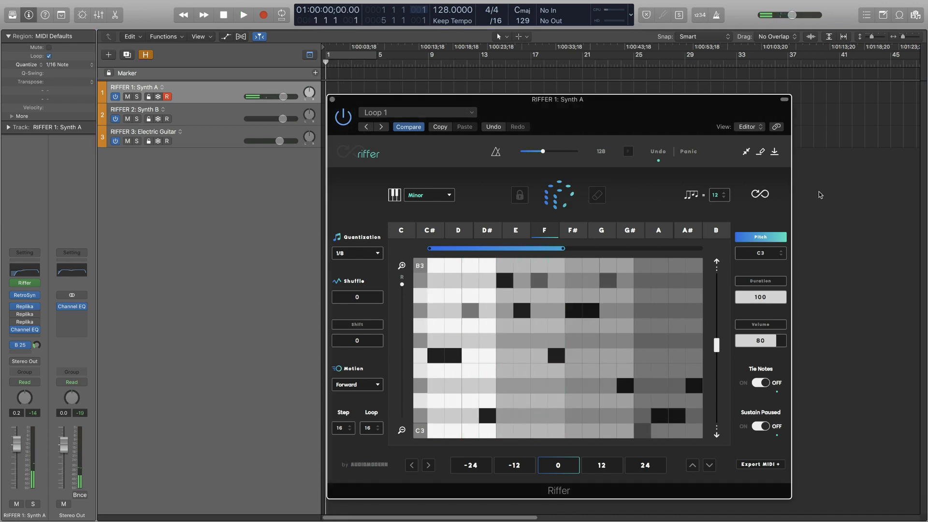
pyautogui.click(821, 195)
pyautogui.press('space')
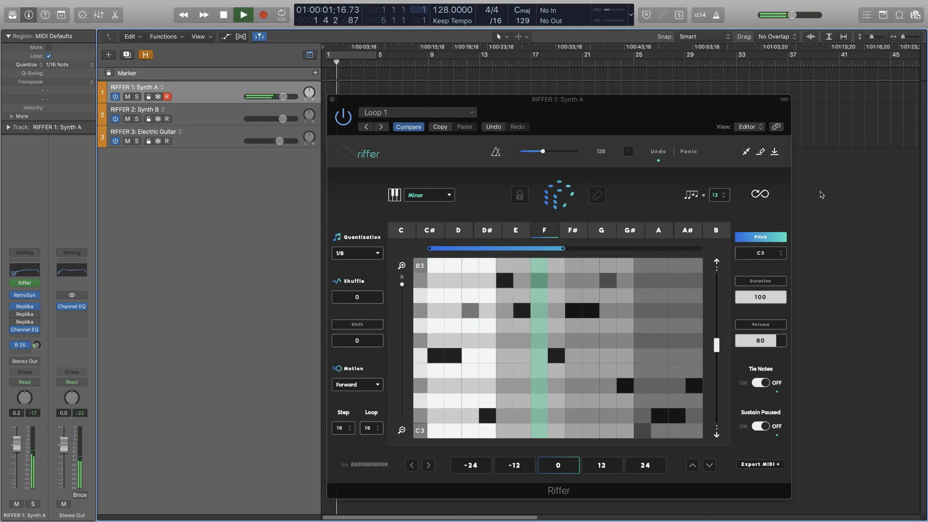
pyautogui.press('space')
pyautogui.press('Return')
pyautogui.click(560, 195)
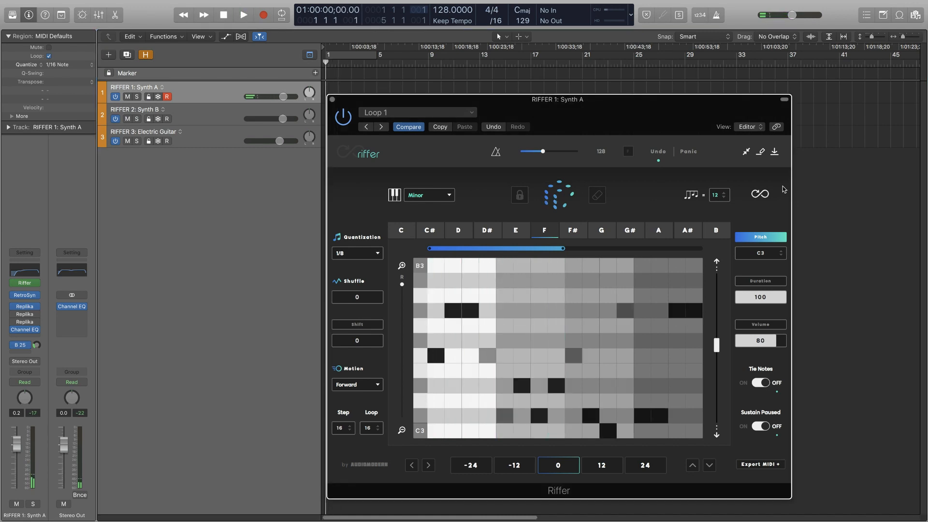
pyautogui.click(854, 169)
pyautogui.press('space')
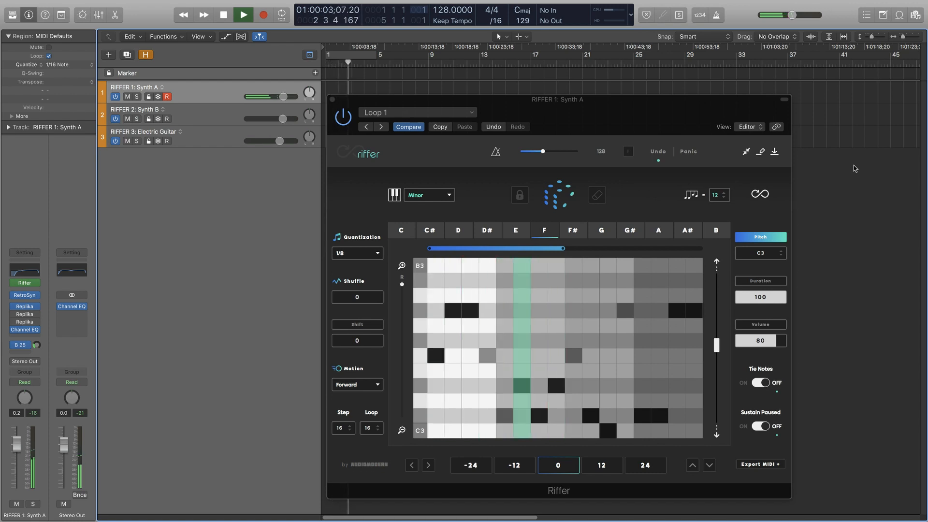
pyautogui.press('space')
pyautogui.press('Return')
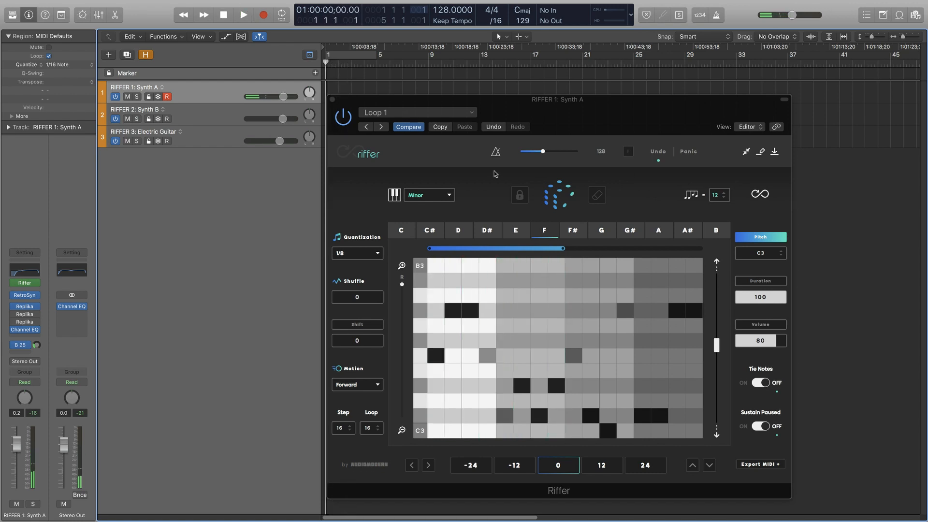
# Set the riff's quantization to 1/16, play it and return to the start.
pyautogui.click(357, 254)
pyautogui.click(358, 366)
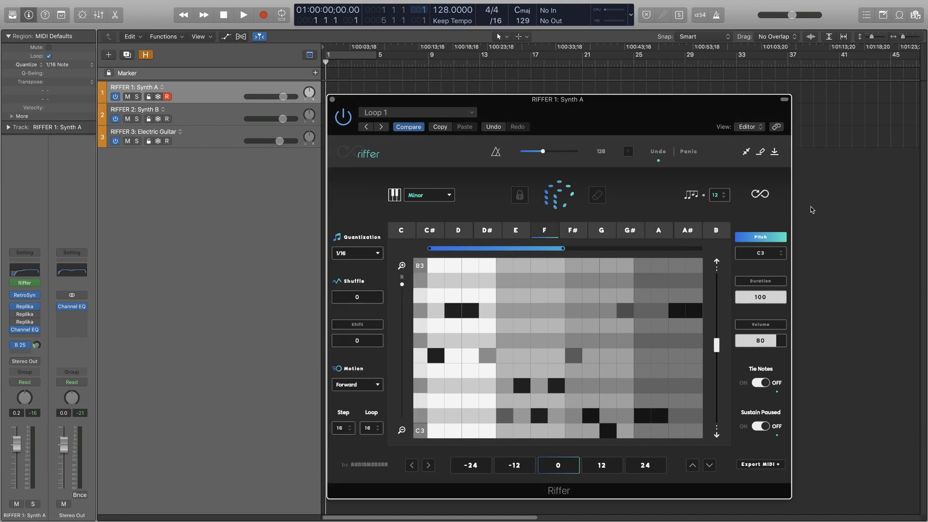
pyautogui.click(850, 191)
pyautogui.press('space')
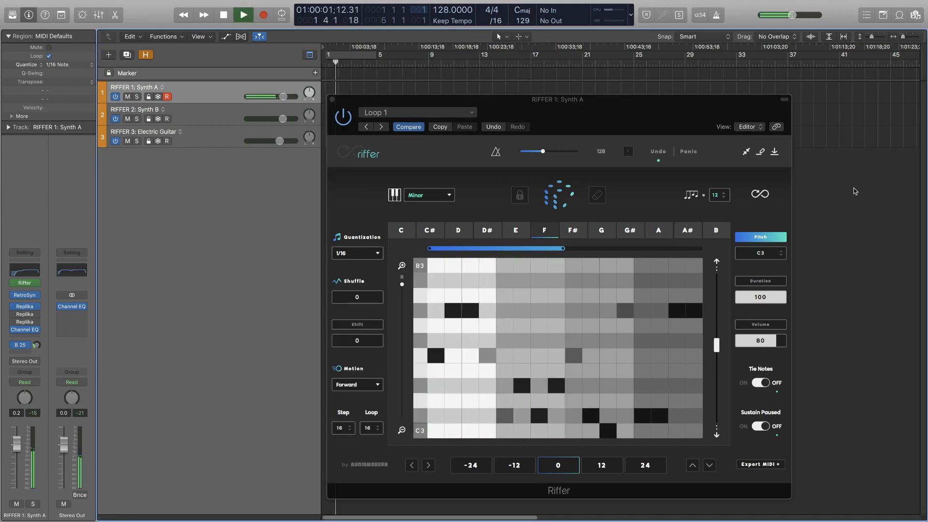
pyautogui.press('space')
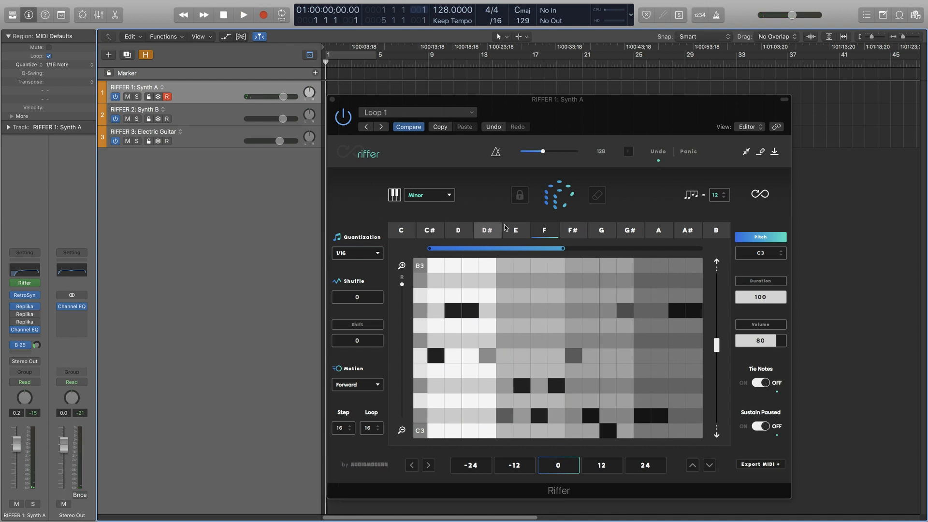
# Raise the number of generated notes to 16 and play the current riff.
pyautogui.click(724, 195)
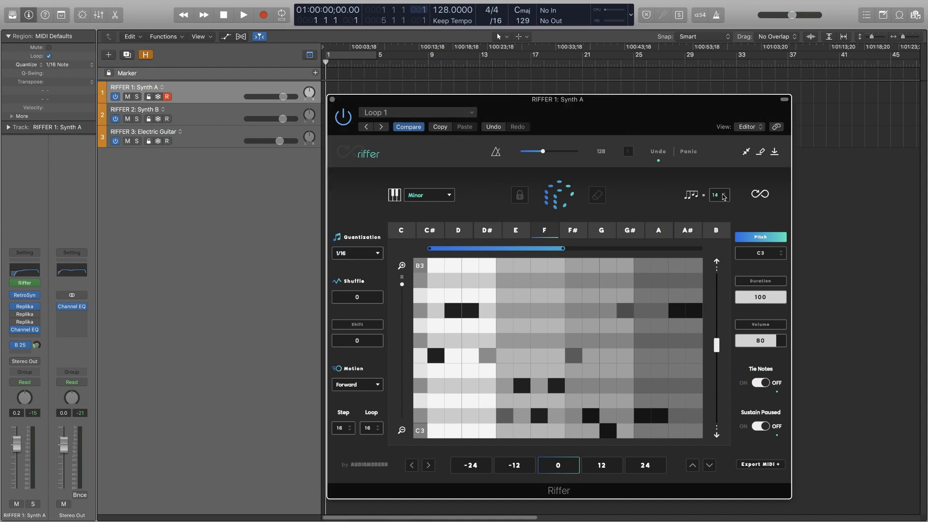
pyautogui.click(868, 213)
pyautogui.press('space')
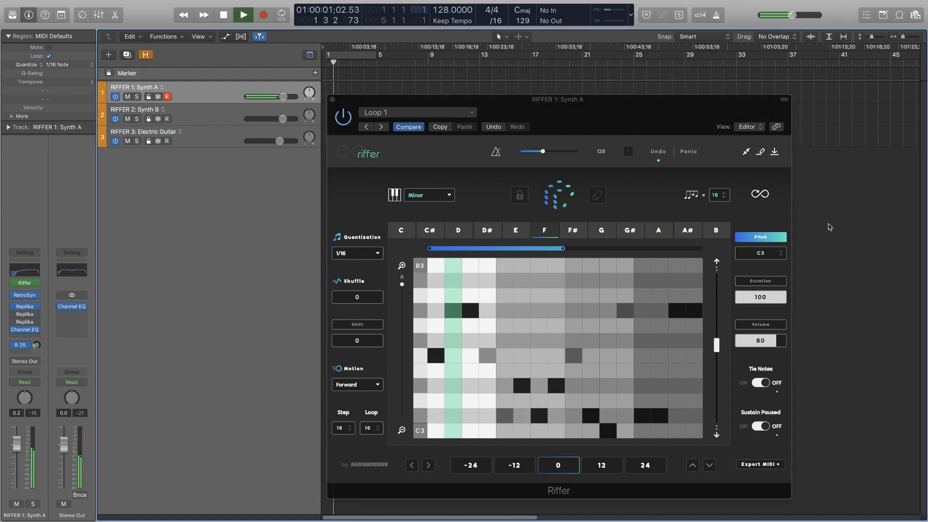
pyautogui.press('space')
# Generate a new random riff using all 16 notes, play it and return to the start.
pyautogui.click(749, 192)
pyautogui.click(832, 187)
pyautogui.press('space')
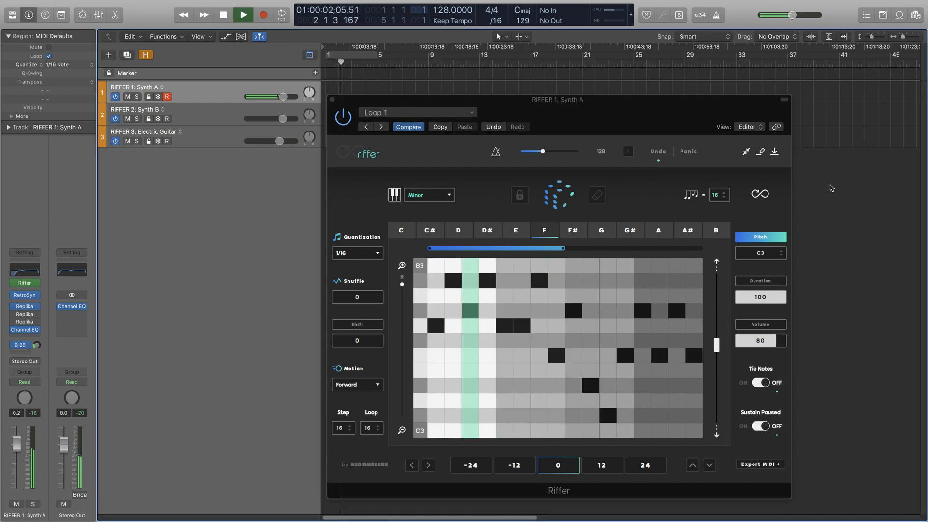
pyautogui.press('space')
pyautogui.press('Return')
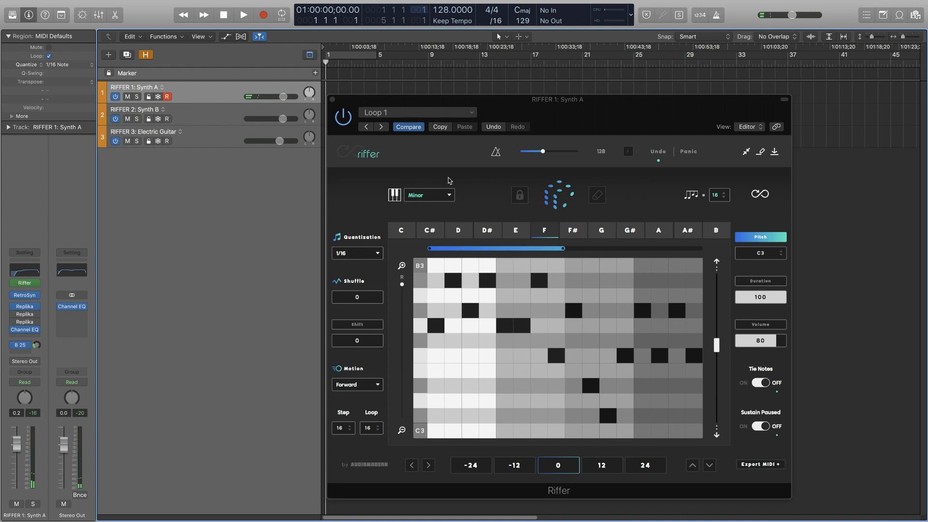
# Widen the note grid's range to C3–F4, then generate a new random riff and play it.
pyautogui.moveTo(401, 286); pyautogui.dragTo(402, 297)
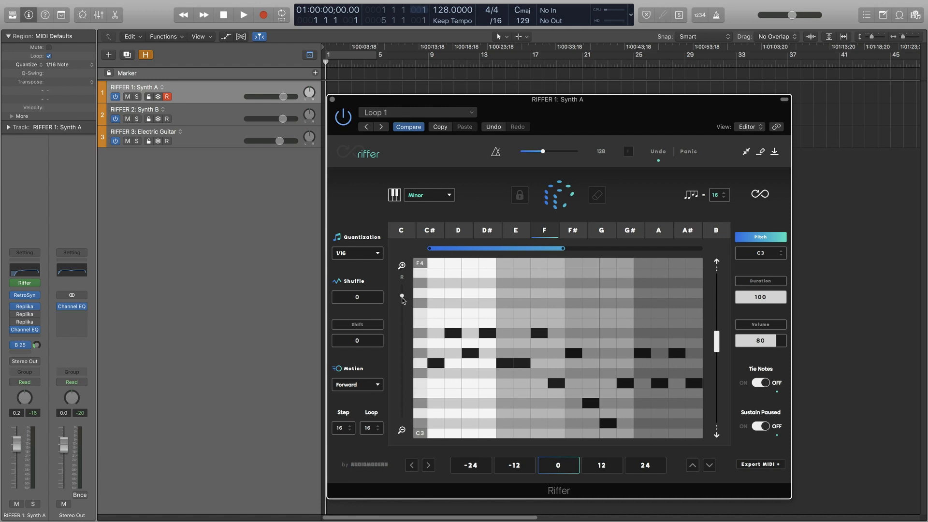
pyautogui.click(564, 196)
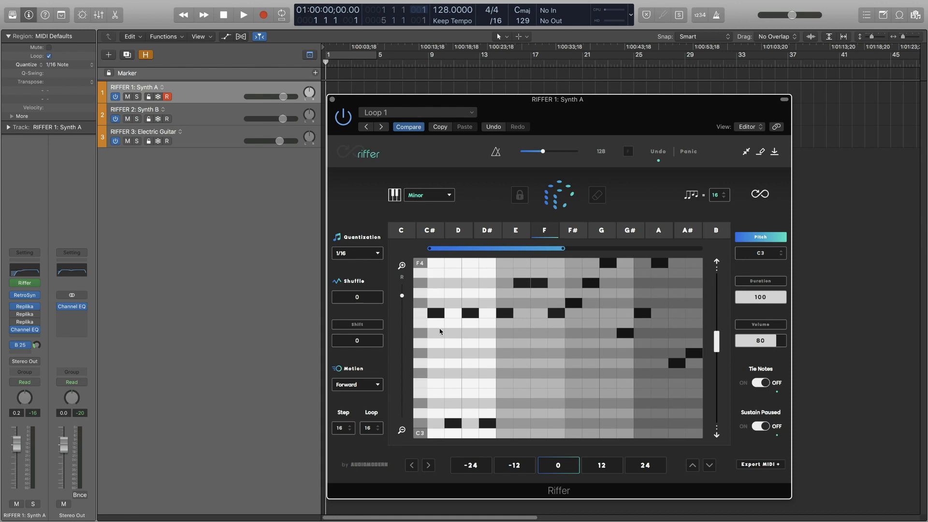
pyautogui.press('space')
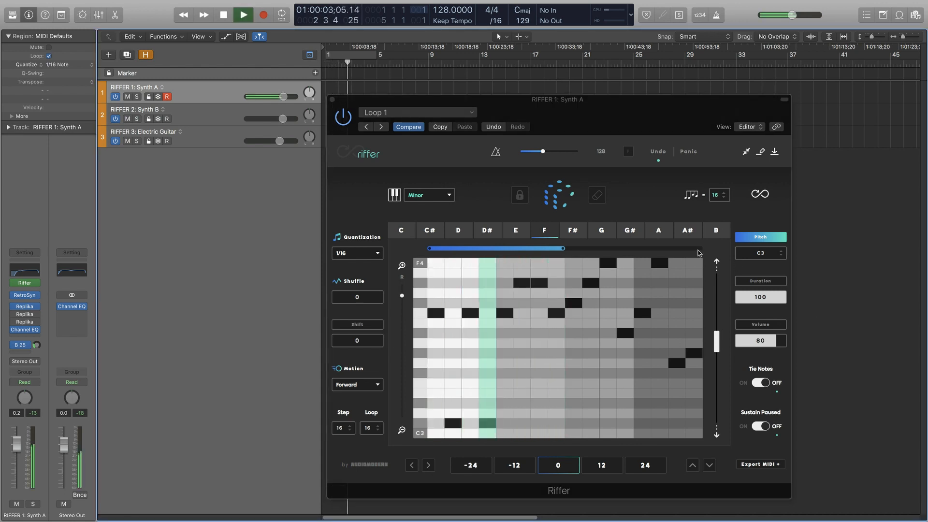
pyautogui.press('space')
# Extend the loop range back to all 16 steps and play the riff.
pyautogui.moveTo(563, 249); pyautogui.dragTo(701, 249)
pyautogui.press('space')
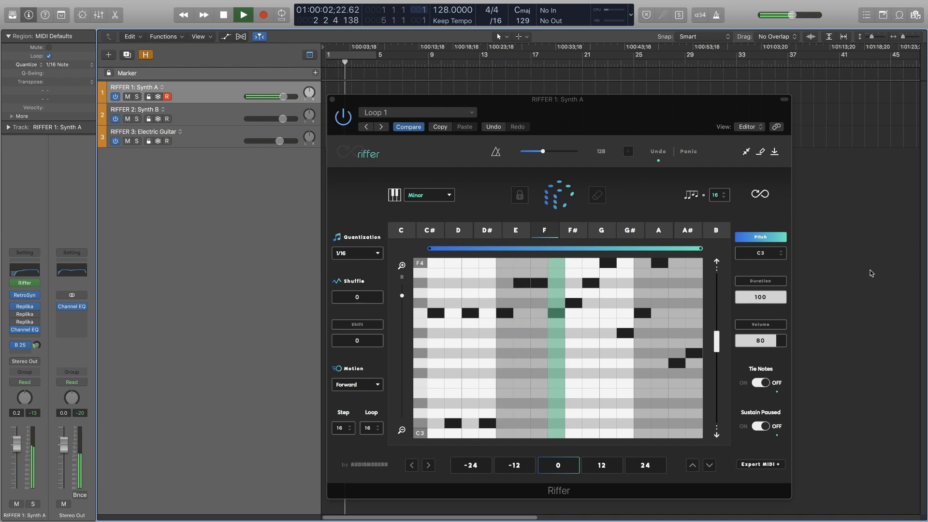
pyautogui.press('space')
# Generate another random riff across the full 16-step loop and play it.
pyautogui.click(567, 195)
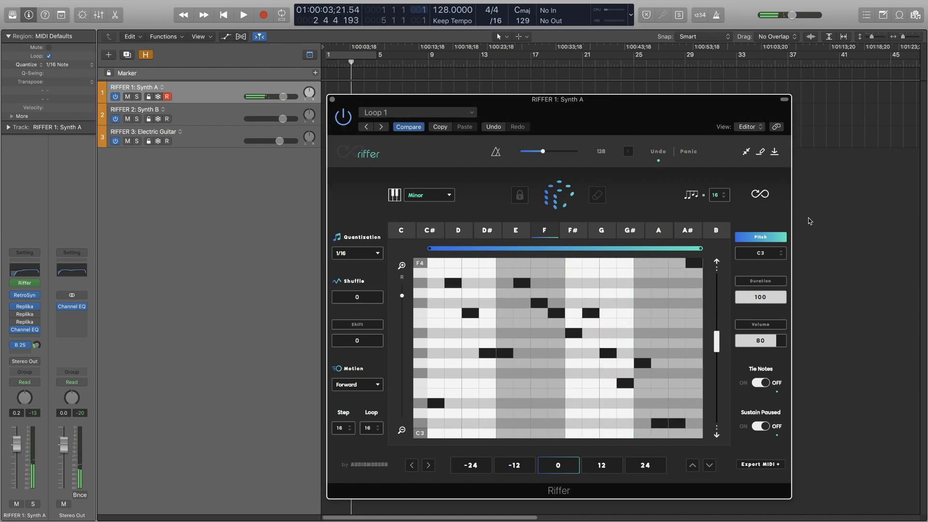
pyautogui.press('space')
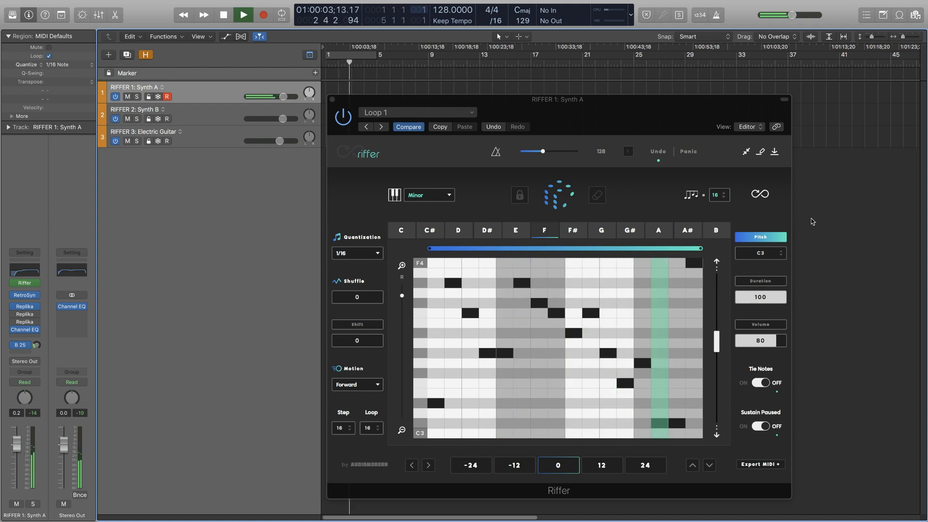
pyautogui.press('space')
# Set the last step's note to C3 and the fourteenth step's note to D#3, play the riff and return to the start.
pyautogui.click(694, 432)
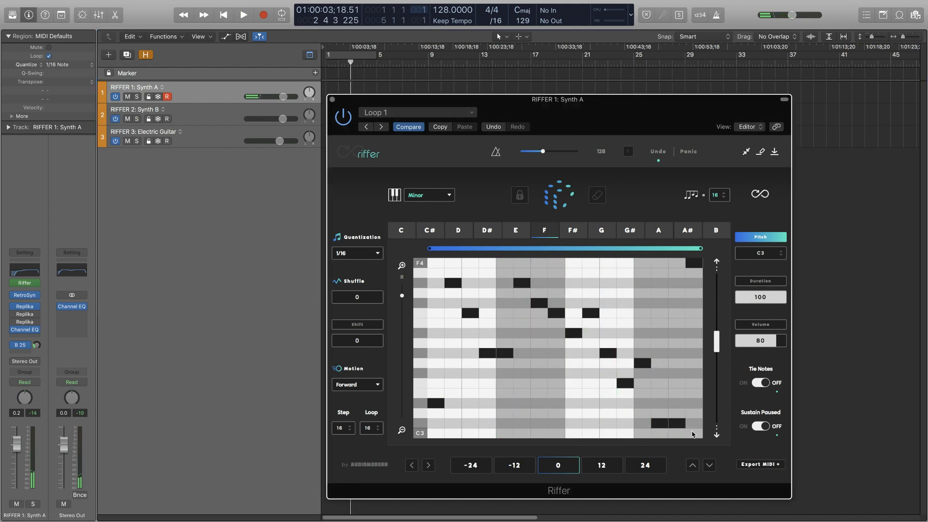
pyautogui.click(665, 414)
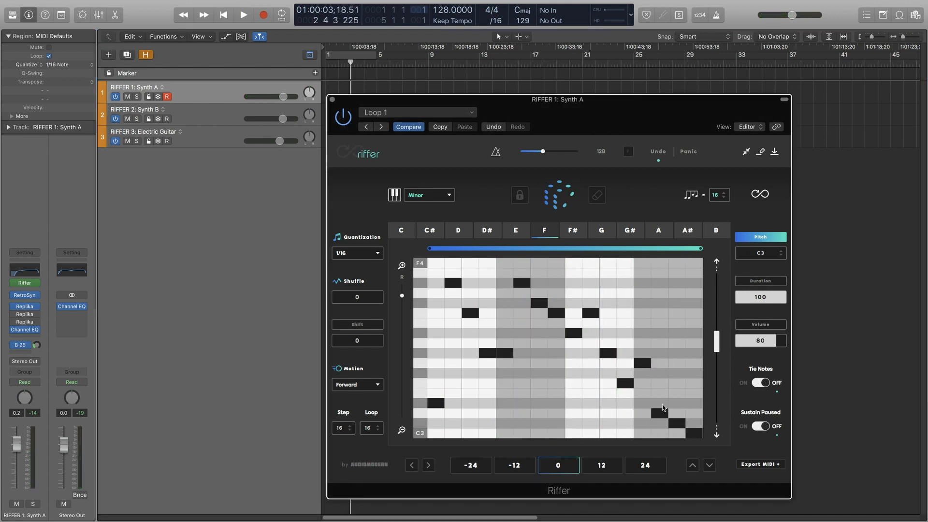
pyautogui.click(662, 404)
pyautogui.click(843, 358)
pyautogui.press('space')
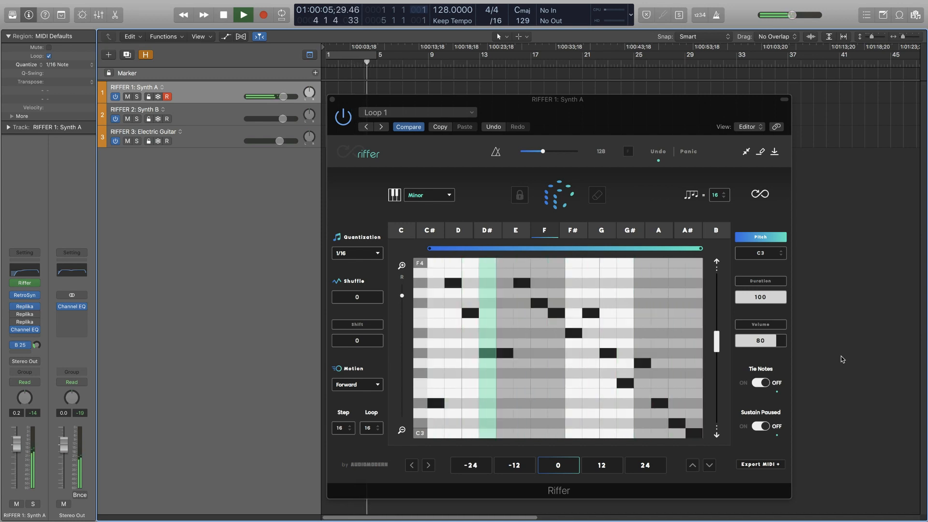
pyautogui.press('space')
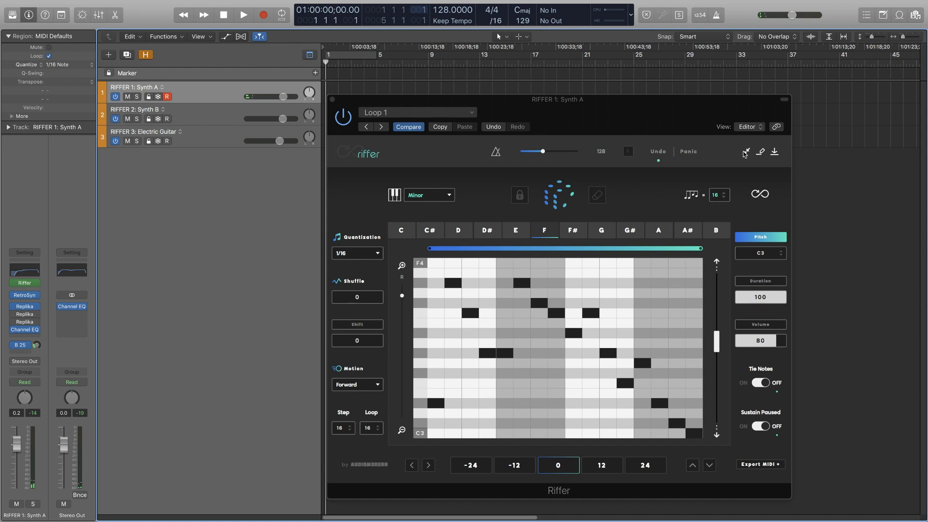
# Save the current riff as a new preset named "Cool Loop".
pyautogui.click(775, 152)
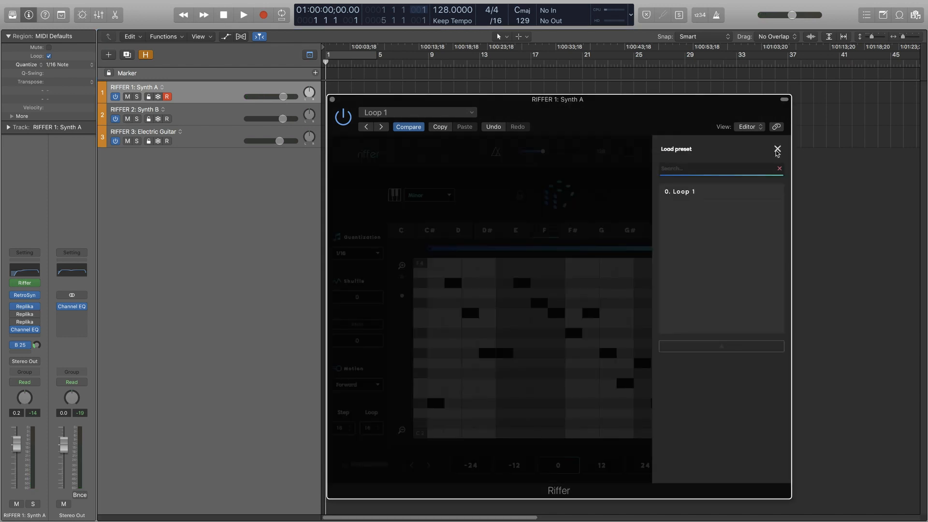
pyautogui.click(777, 150)
pyautogui.click(762, 152)
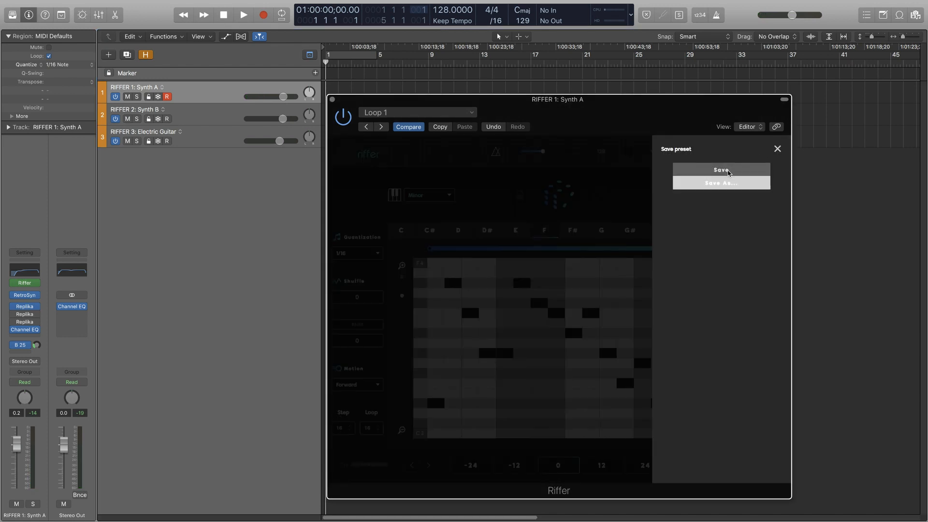
pyautogui.click(721, 184)
pyautogui.click(710, 199)
pyautogui.write('Cool Loop')
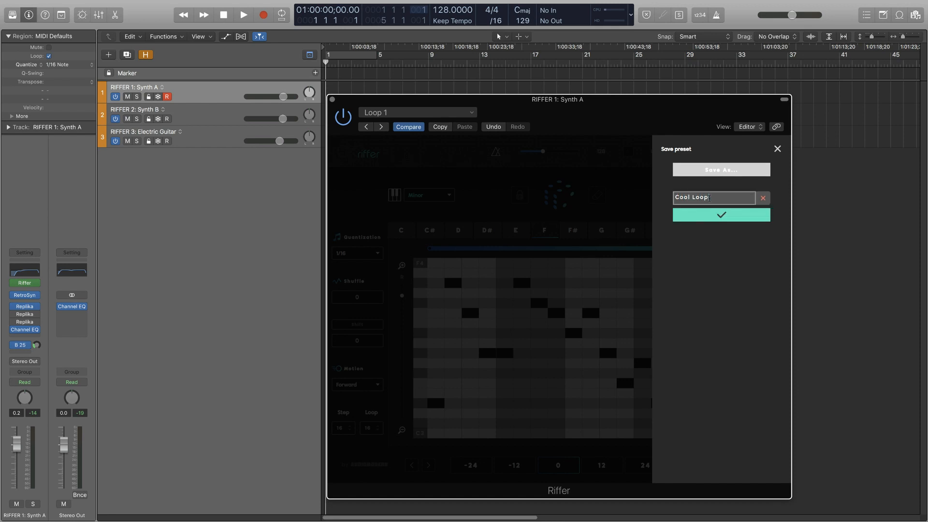
pyautogui.click(727, 215)
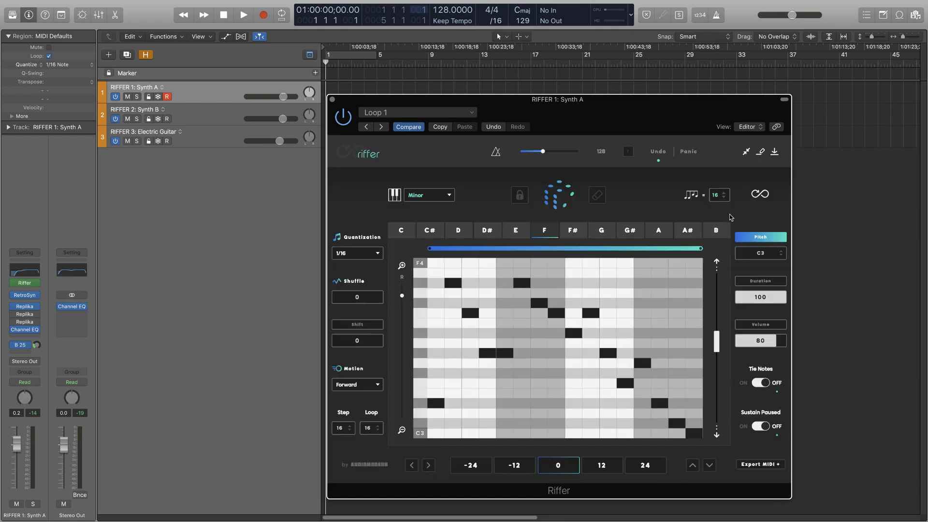
# Load the Cool Loop preset and play it from the start.
pyautogui.click(778, 150)
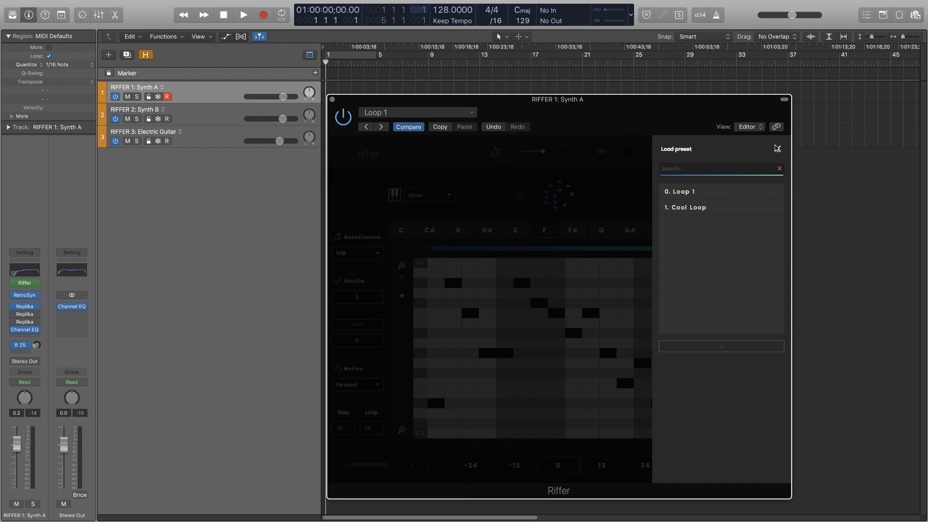
pyautogui.click(695, 210)
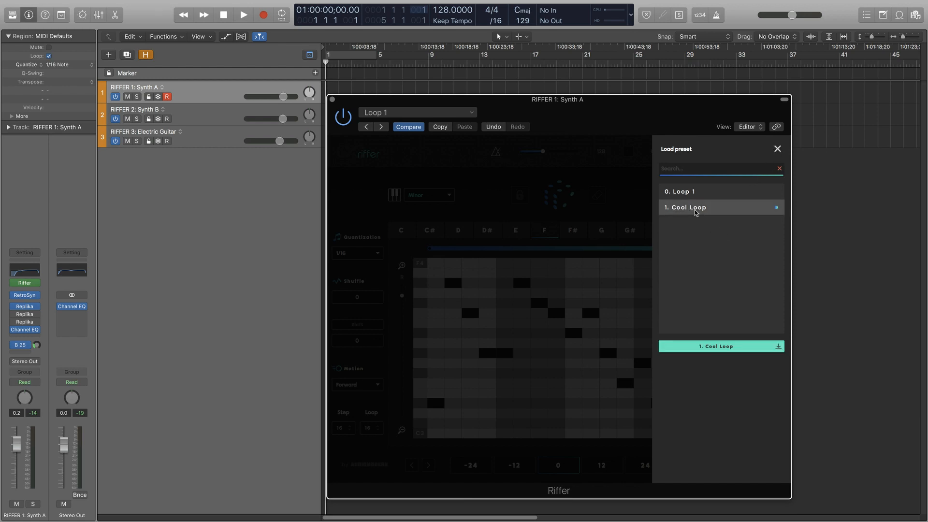
pyautogui.click(718, 347)
pyautogui.click(868, 207)
pyautogui.press('space')
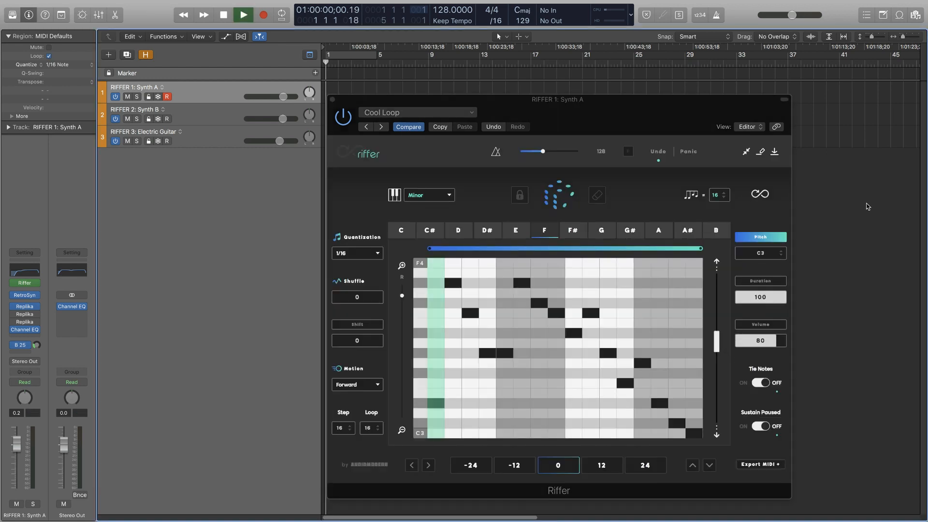
pyautogui.press('space')
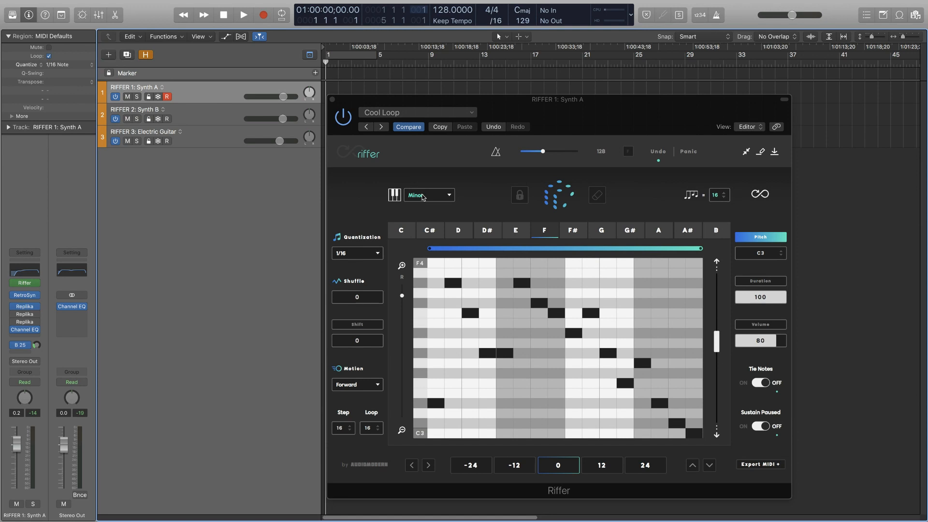
# Look through the available scales and change the riff's scale to Prometheus.
pyautogui.click(422, 197)
pyautogui.scroll(-5, 439, 382)
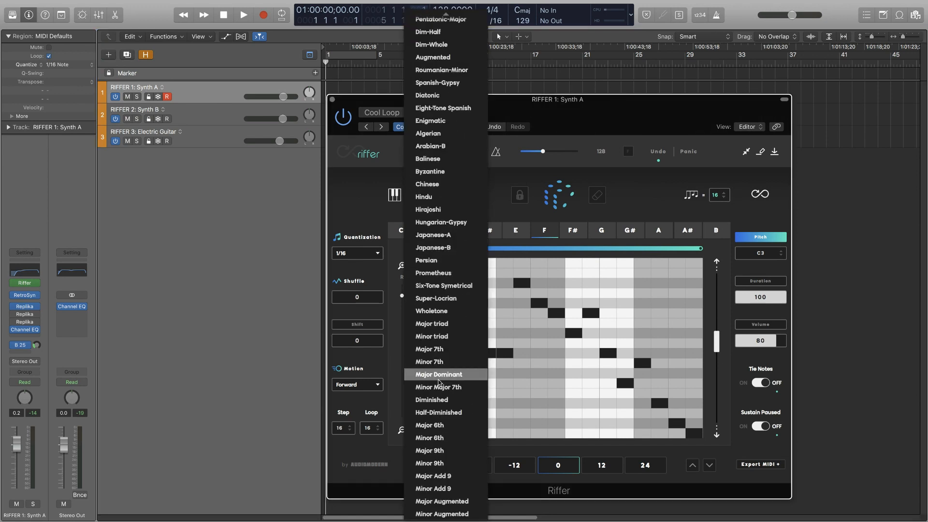
pyautogui.scroll(5, 439, 381)
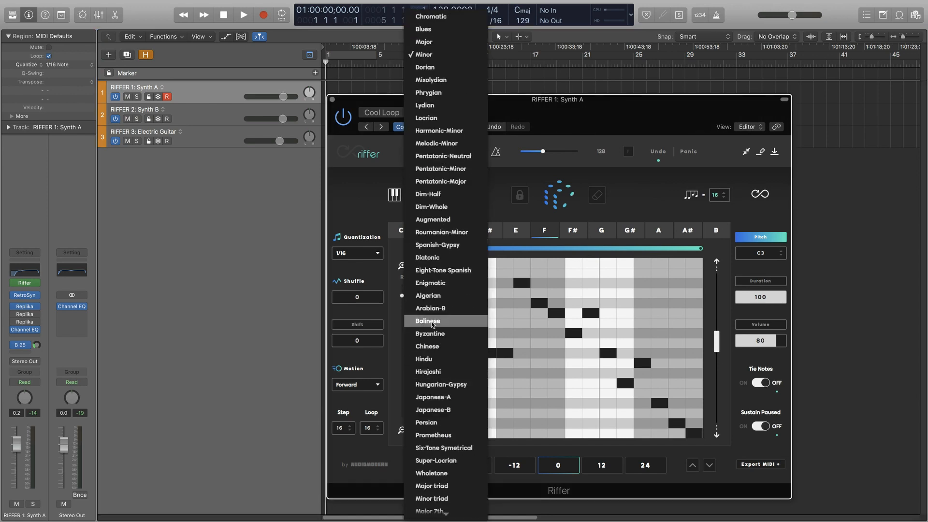
pyautogui.scroll(-3, 433, 223)
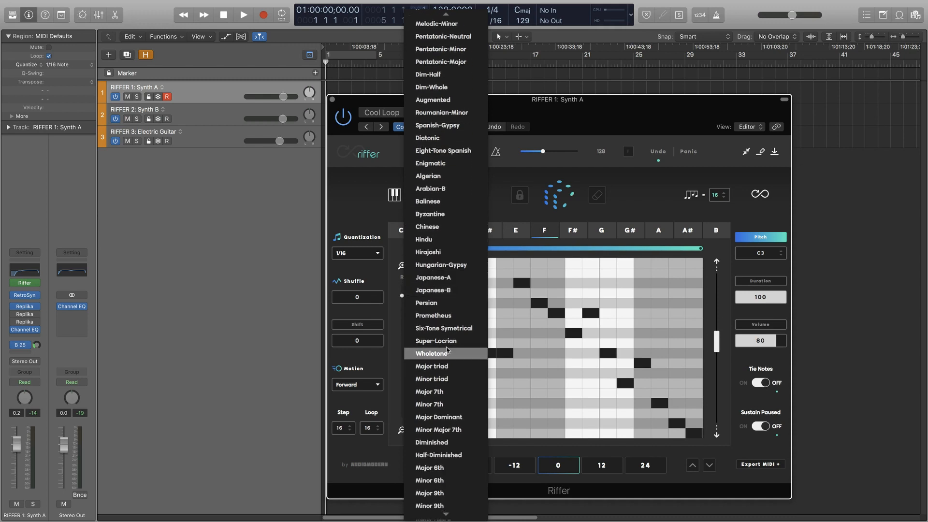
pyautogui.scroll(-2, 450, 338)
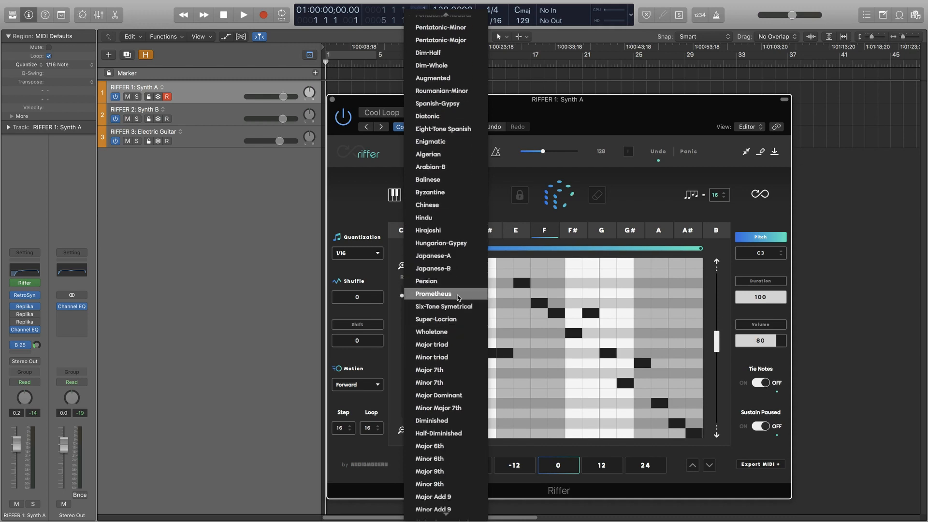
pyautogui.click(432, 294)
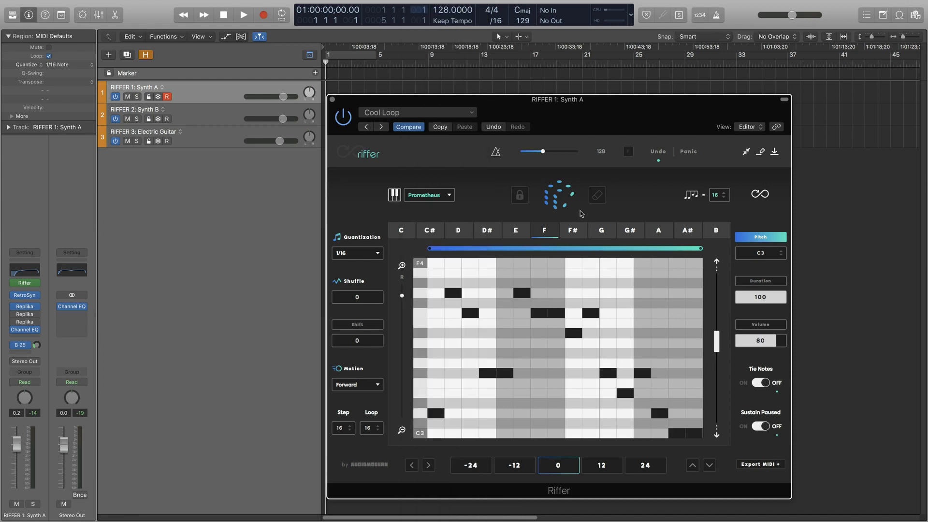
# Generate new random riffs in the Prometheus scale and play the last one.
pyautogui.click(562, 198)
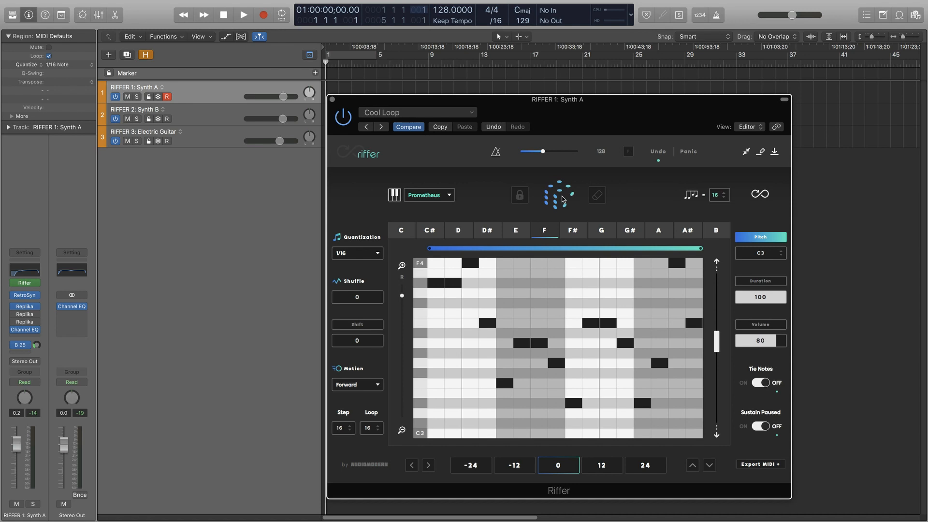
pyautogui.click(571, 204)
pyautogui.press('space')
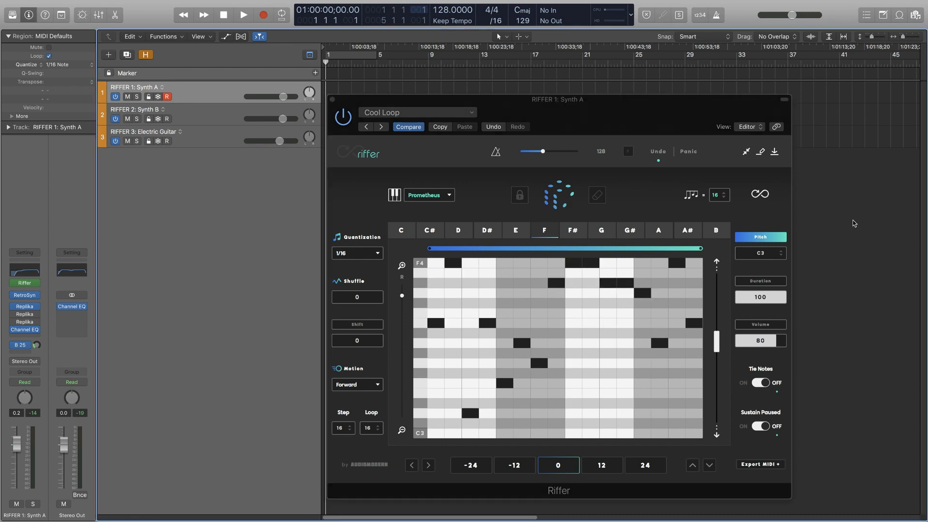
pyautogui.press('space')
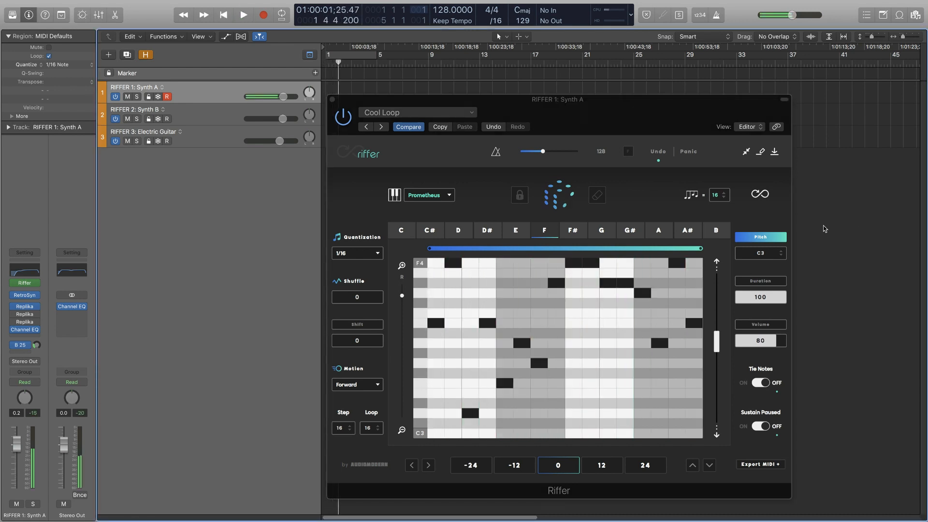
# Set the root note to C, widen the note range to C3–A#4, and play a newly generated riff.
pyautogui.click(401, 230)
pyautogui.moveTo(404, 301)
pyautogui.mouseDown()
pyautogui.moveTo(402, 290)
pyautogui.moveTo(403, 310)
pyautogui.mouseUp()
pyautogui.click(547, 206)
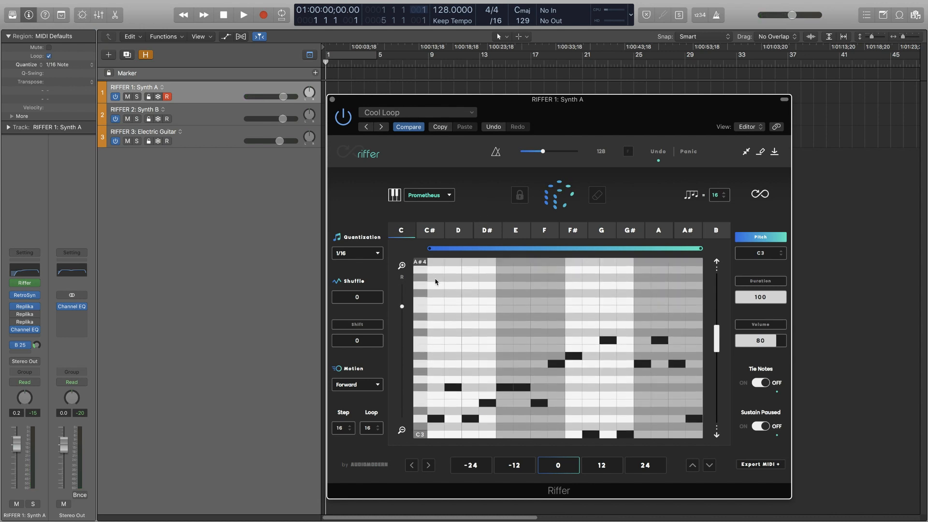
pyautogui.click(551, 196)
pyautogui.click(821, 266)
pyautogui.press('space')
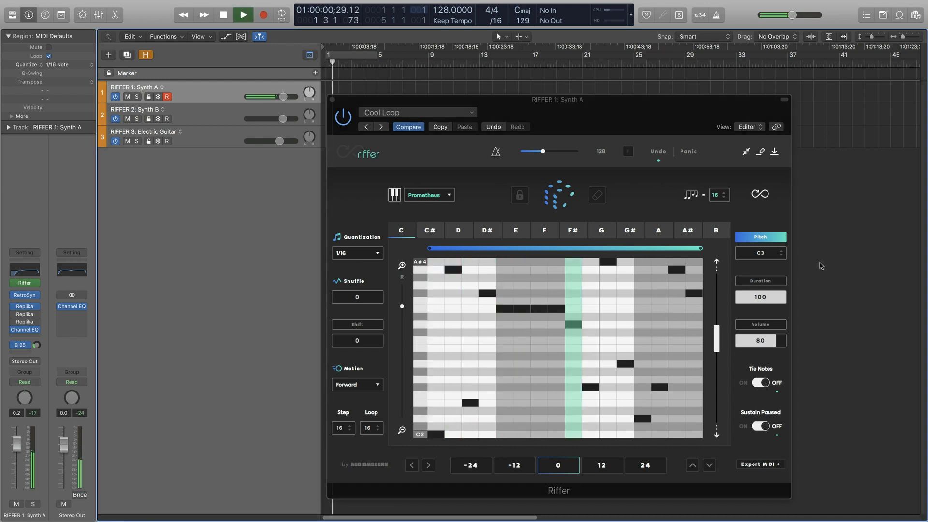
pyautogui.press('space')
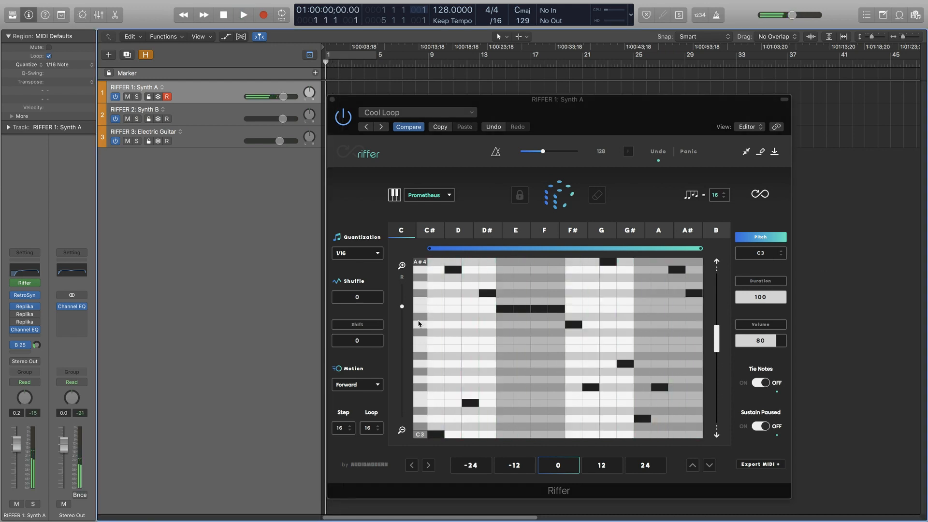
# Narrow the note range to C3–F4, then generate another random riff and play it.
pyautogui.moveTo(402, 306); pyautogui.dragTo(405, 298)
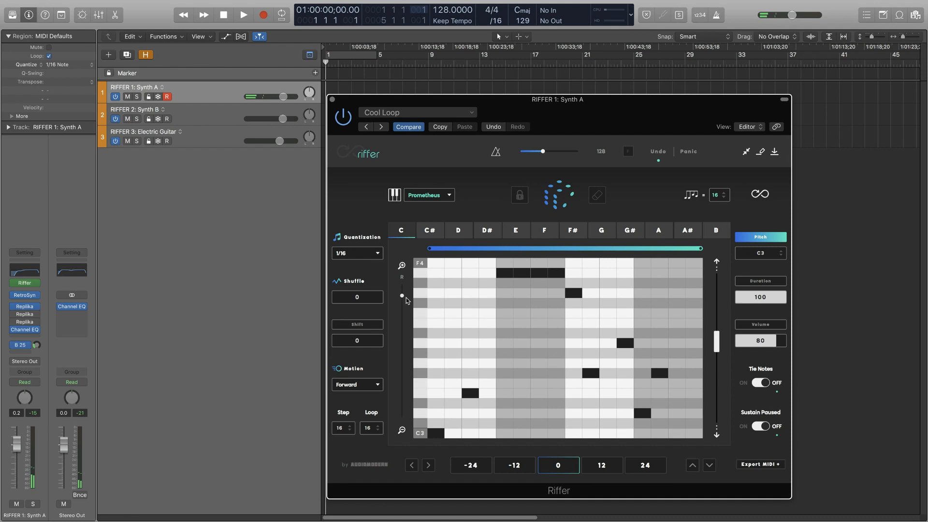
pyautogui.click(568, 205)
pyautogui.click(825, 218)
pyautogui.press('space')
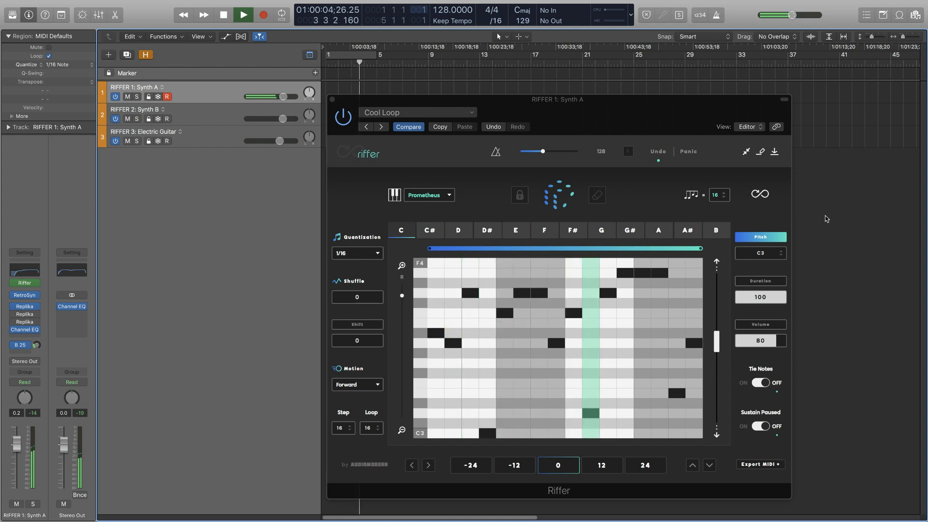
pyautogui.press('space')
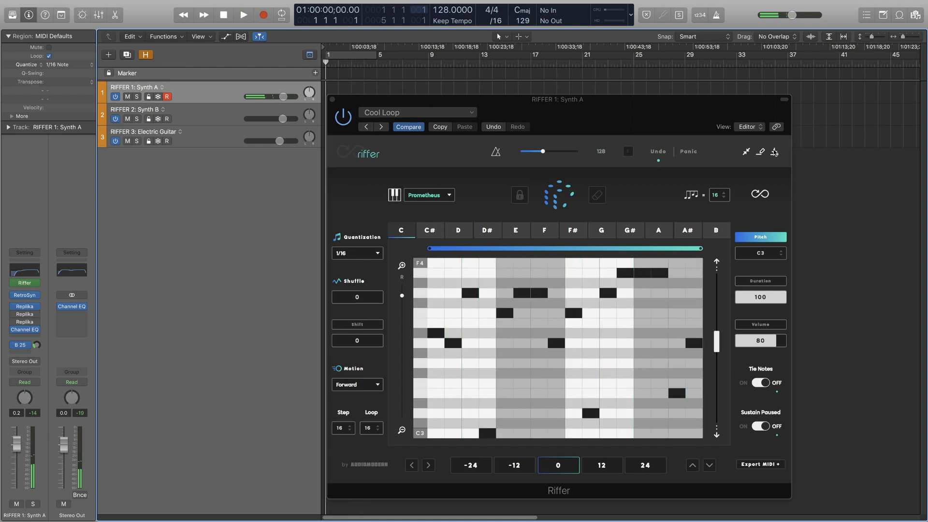
# Save the Prometheus riff as a separate preset named "Cool Loop 2".
pyautogui.click(774, 152)
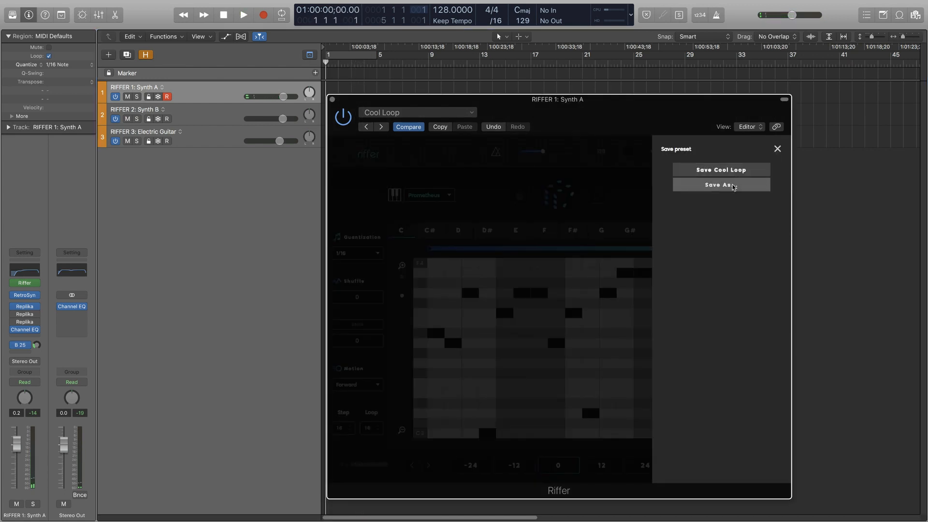
pyautogui.click(734, 186)
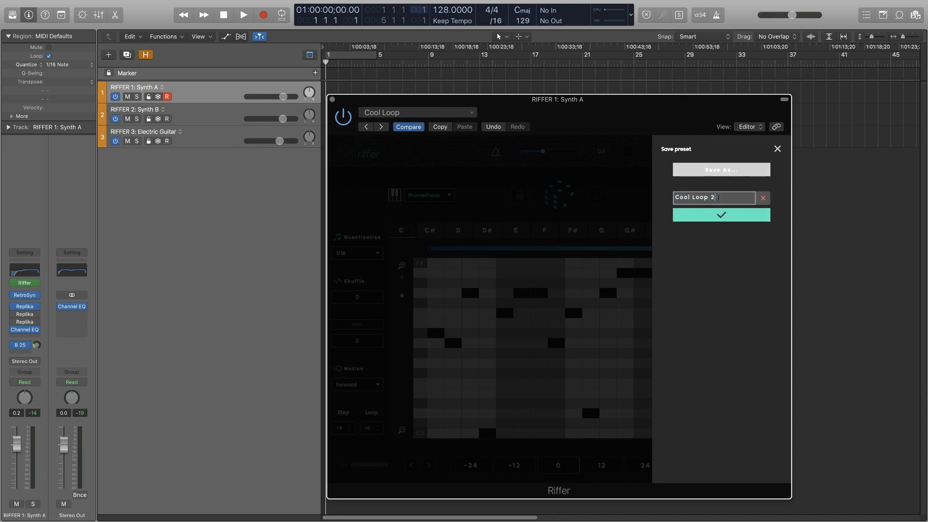
pyautogui.click(721, 215)
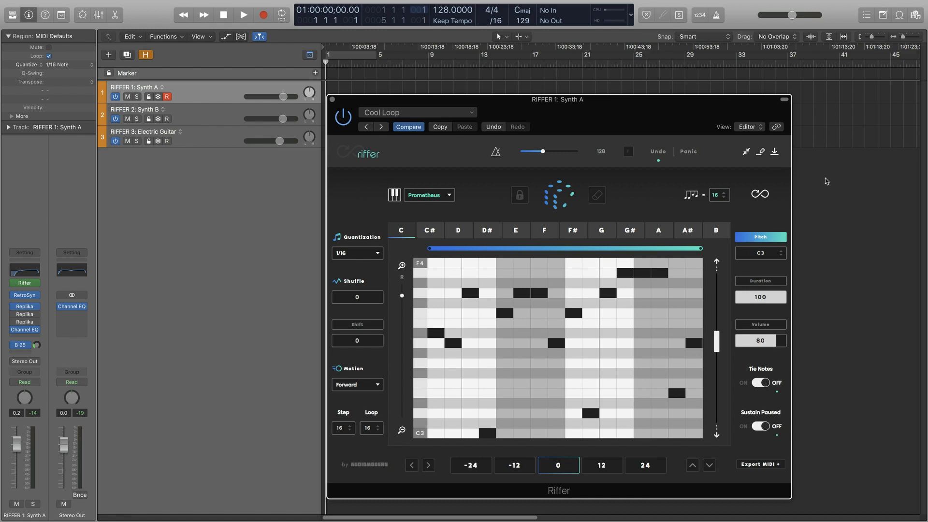
# Play the saved Prometheus riff from the start, then stop playback.
pyautogui.click(842, 208)
pyautogui.press('space')
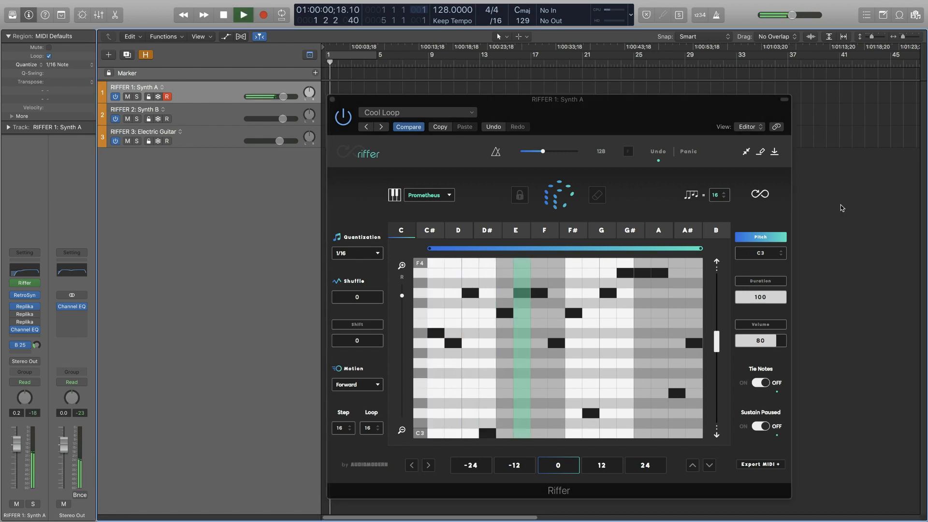
pyautogui.press('space')
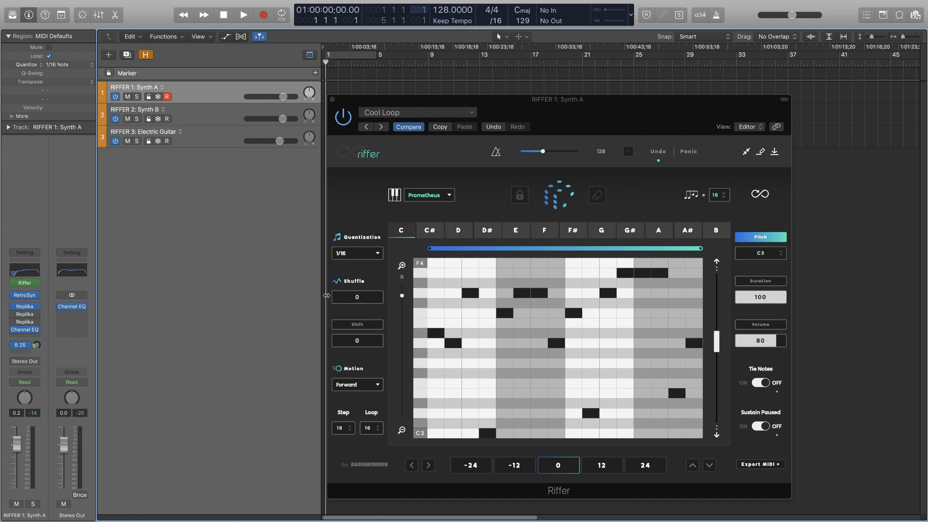
# Set Shuffle to 33 while the riff plays, then stop playback.
pyautogui.press('space')
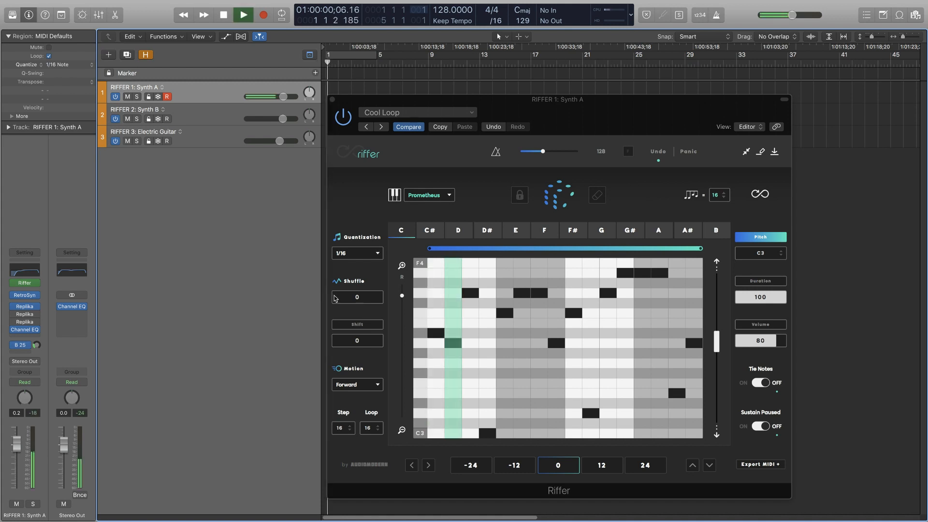
pyautogui.moveTo(335, 298); pyautogui.dragTo(350, 301)
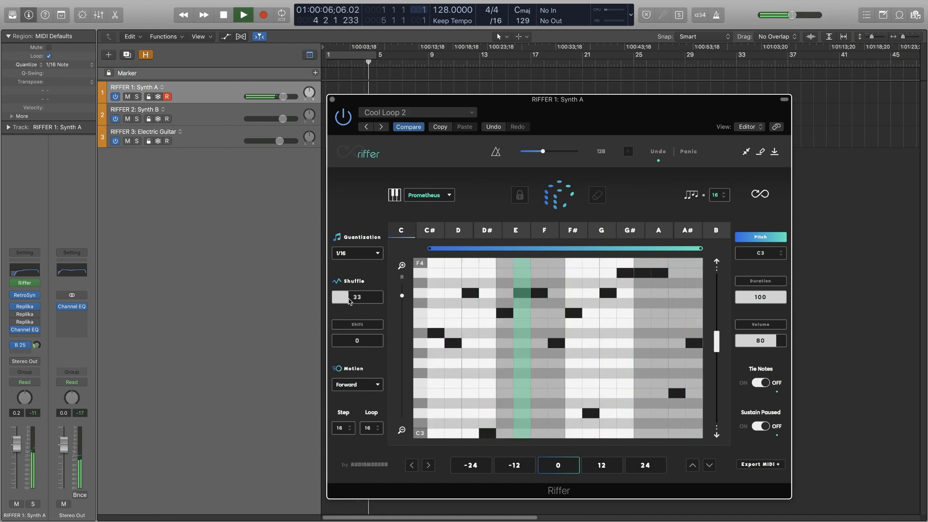
pyautogui.press('space')
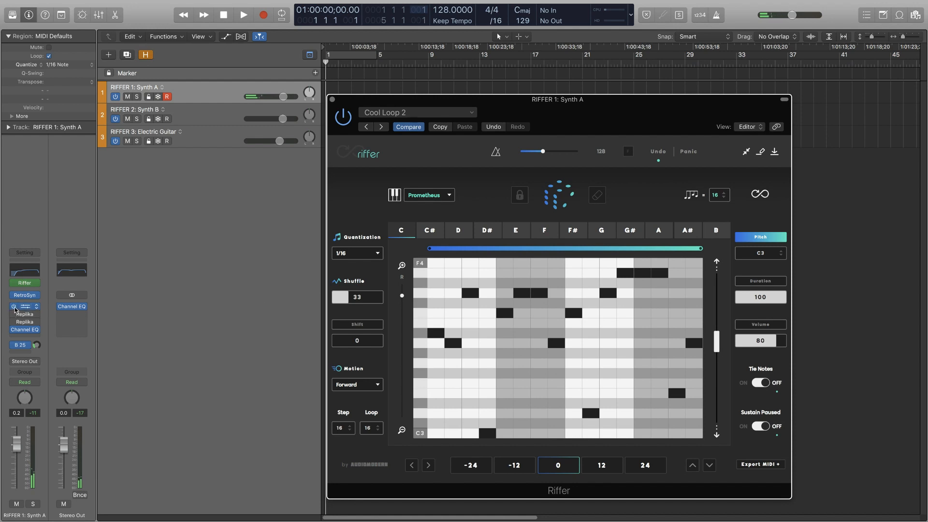
# Bypass the first Replika effect on Synth A, set Shuffle to 100 during playback, and replay the riff.
pyautogui.click(309, 284)
pyautogui.press('space')
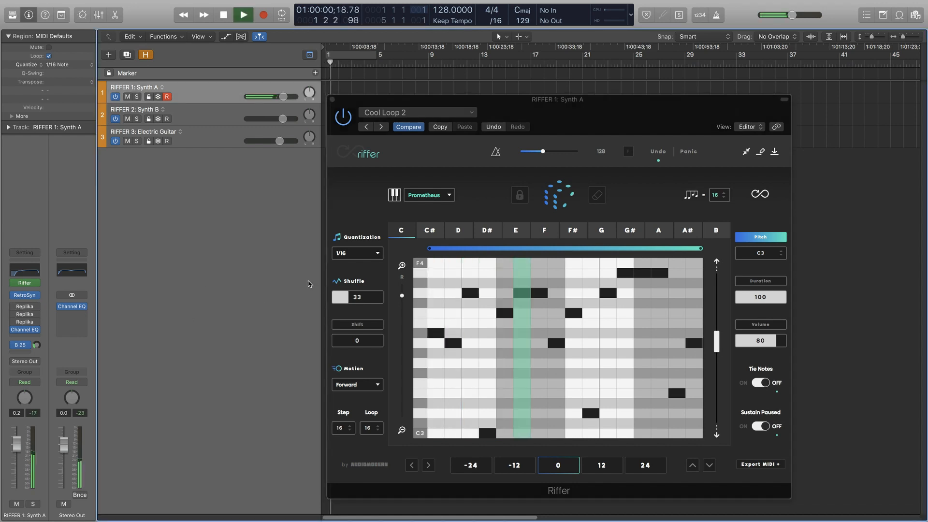
pyautogui.click(350, 300)
pyautogui.moveTo(351, 304); pyautogui.dragTo(390, 308)
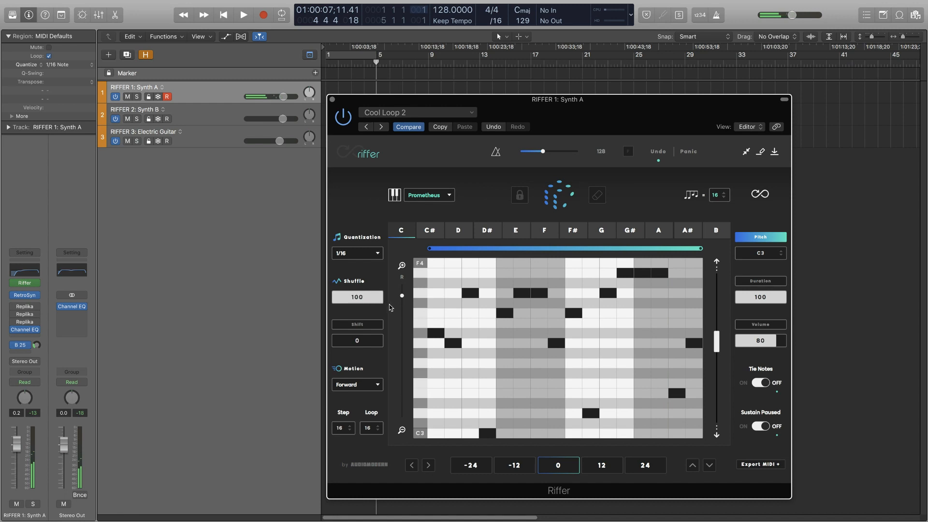
pyautogui.press('space')
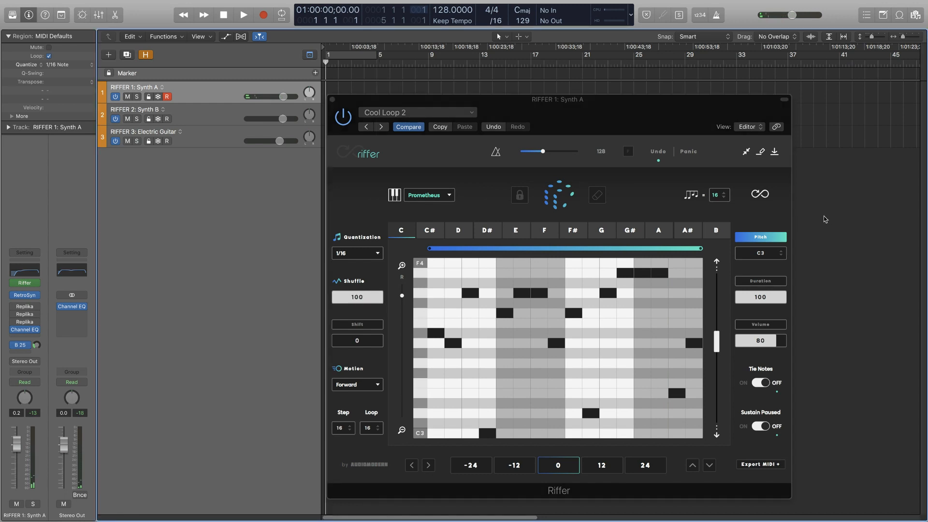
pyautogui.press('space')
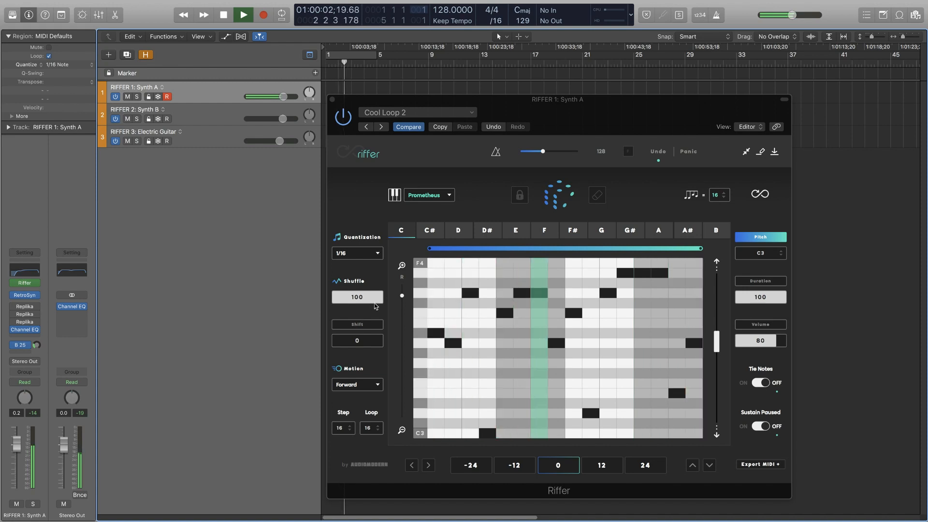
pyautogui.press('space')
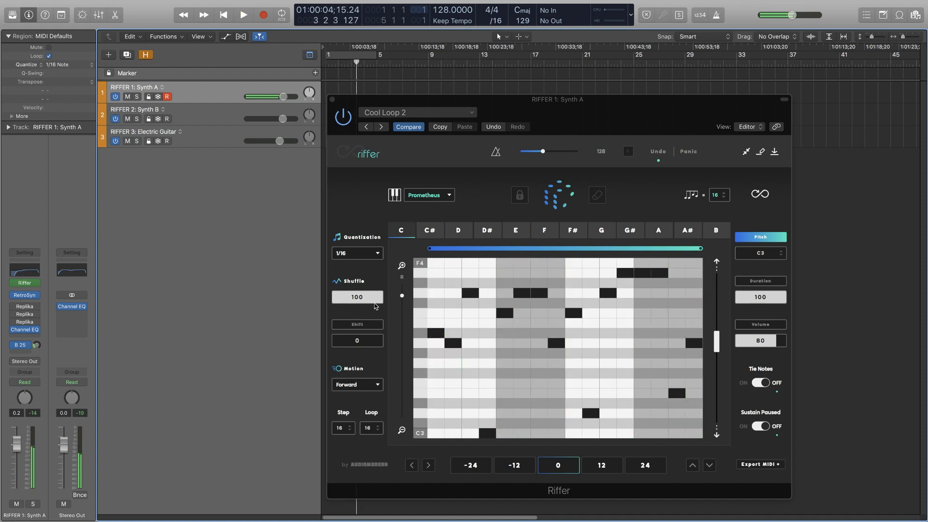
# Reset Shuffle to 0, enable Shift at 100, and play the riff to hear the offset.
pyautogui.moveTo(377, 299); pyautogui.dragTo(314, 294)
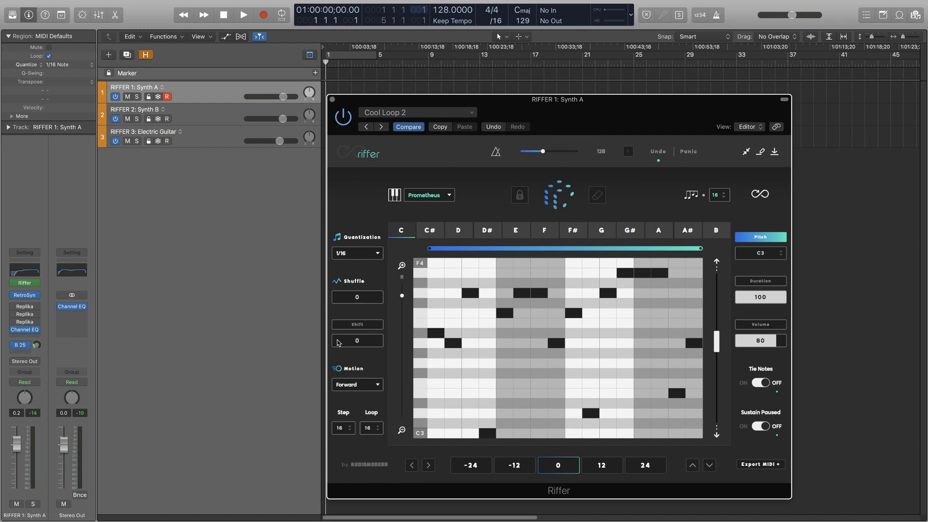
pyautogui.click(348, 324)
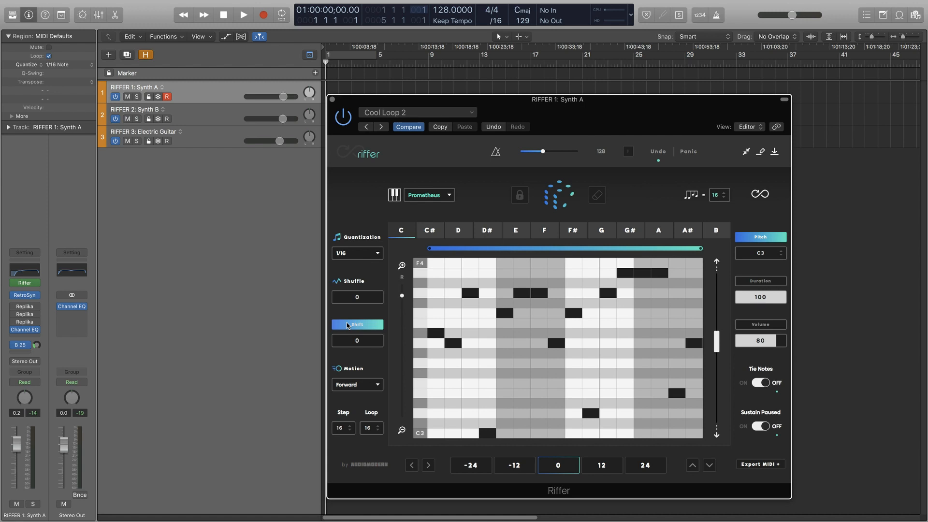
pyautogui.moveTo(337, 344); pyautogui.dragTo(378, 348)
pyautogui.press('space')
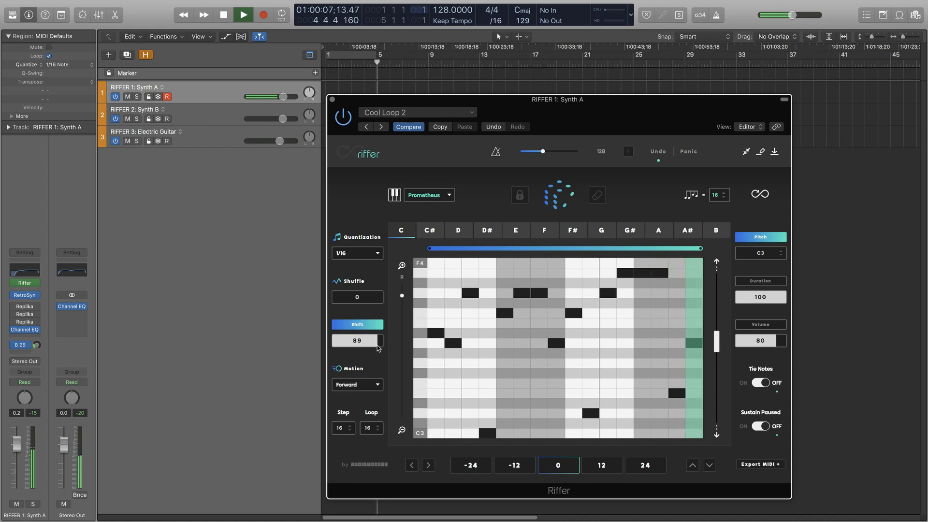
pyautogui.press('space')
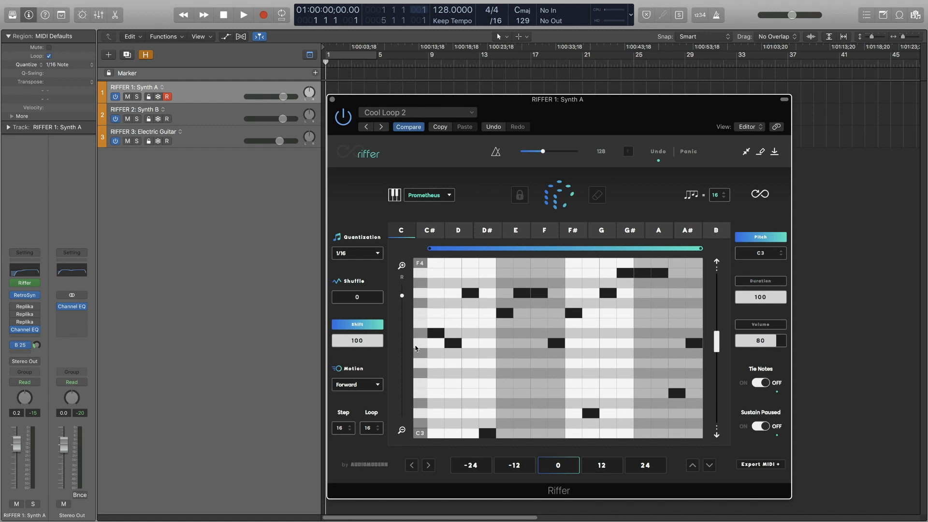
pyautogui.press('space')
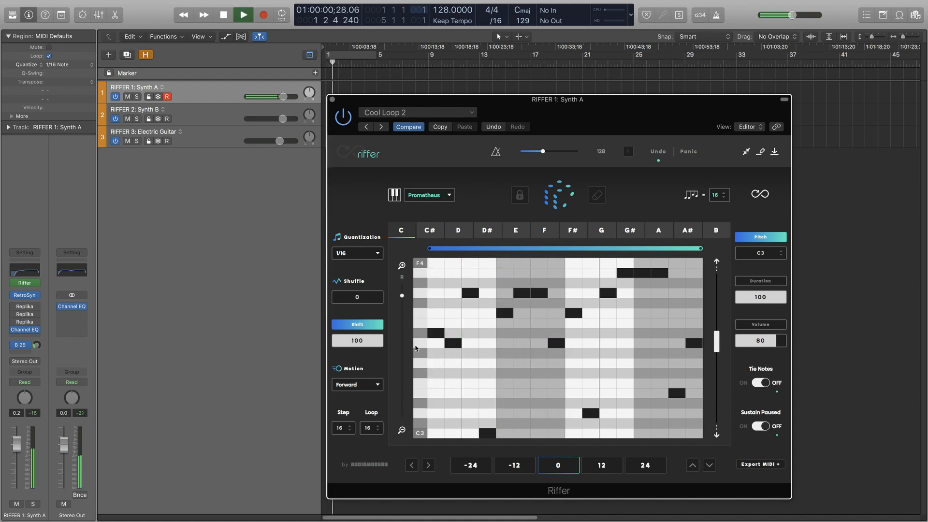
# Set Shift back to 0 during playback, toggle Shift off and on, then stop and return to the start.
pyautogui.moveTo(347, 298)
pyautogui.mouseDown()
pyautogui.moveTo(359, 298)
pyautogui.moveTo(332, 301)
pyautogui.mouseUp()
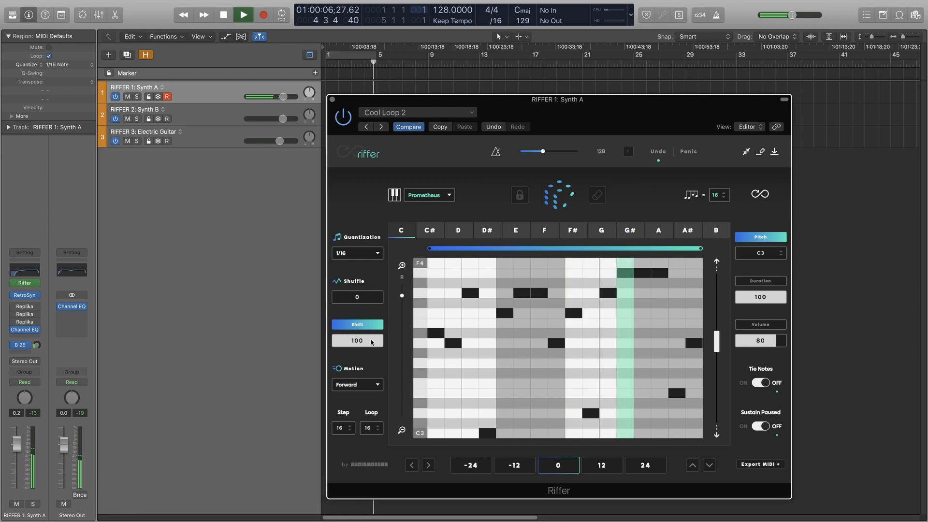
pyautogui.moveTo(373, 341); pyautogui.dragTo(330, 341)
pyautogui.click(358, 326)
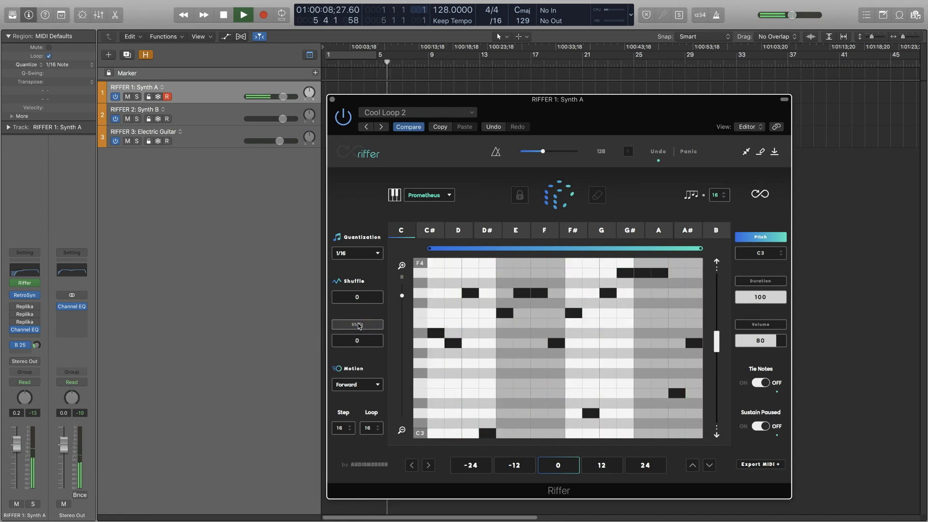
pyautogui.press('space')
pyautogui.click(358, 325)
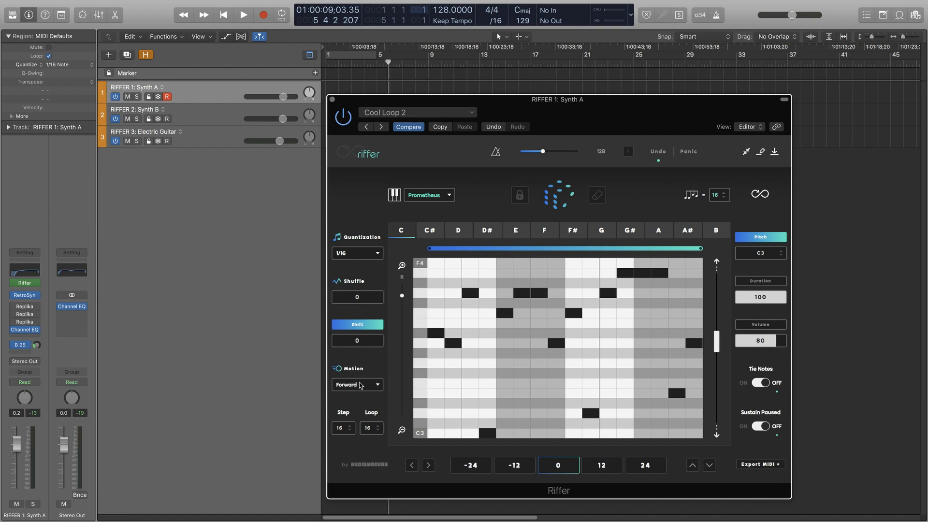
pyautogui.press('Return')
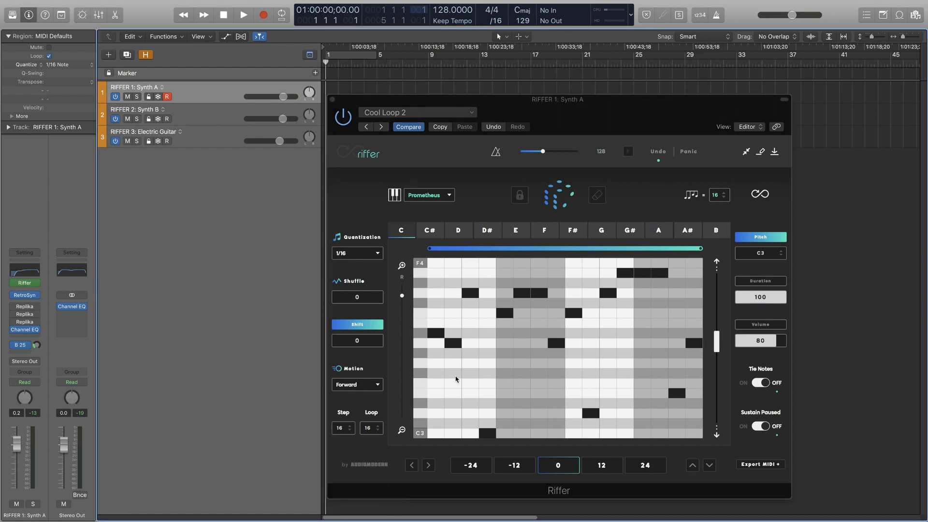
# Set the riff's Motion to Backward, play it briefly, and return to the start.
pyautogui.click(362, 385)
pyautogui.click(352, 400)
pyautogui.press('space')
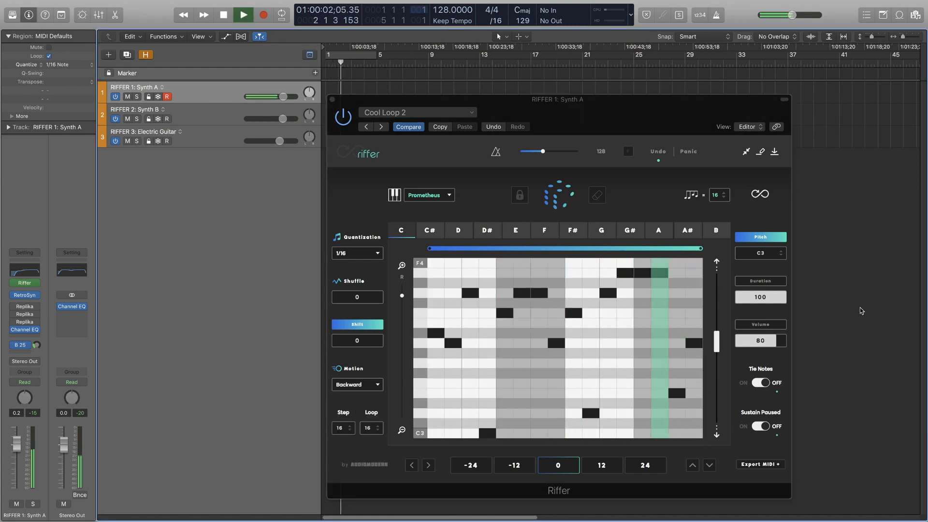
pyautogui.press('space')
pyautogui.press('Return')
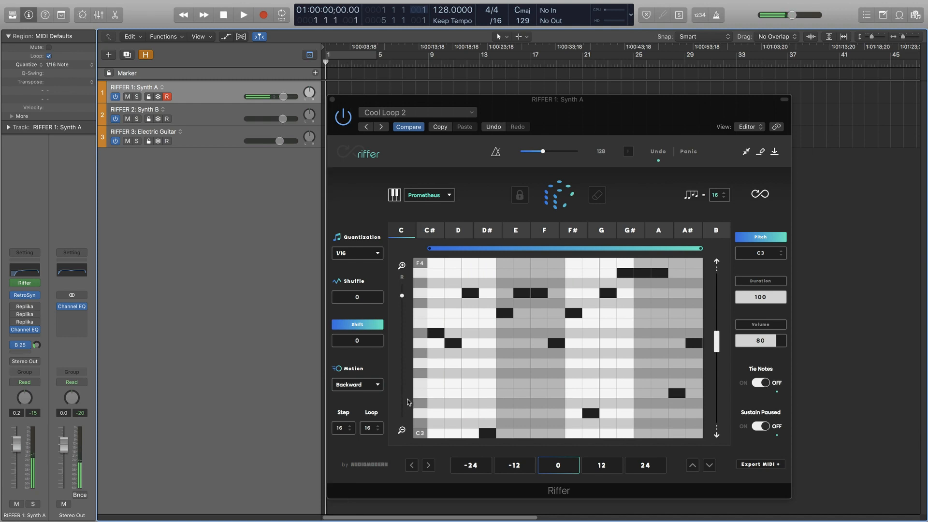
# Set the riff's Motion to PingPong, play it, and stop playback.
pyautogui.click(352, 385)
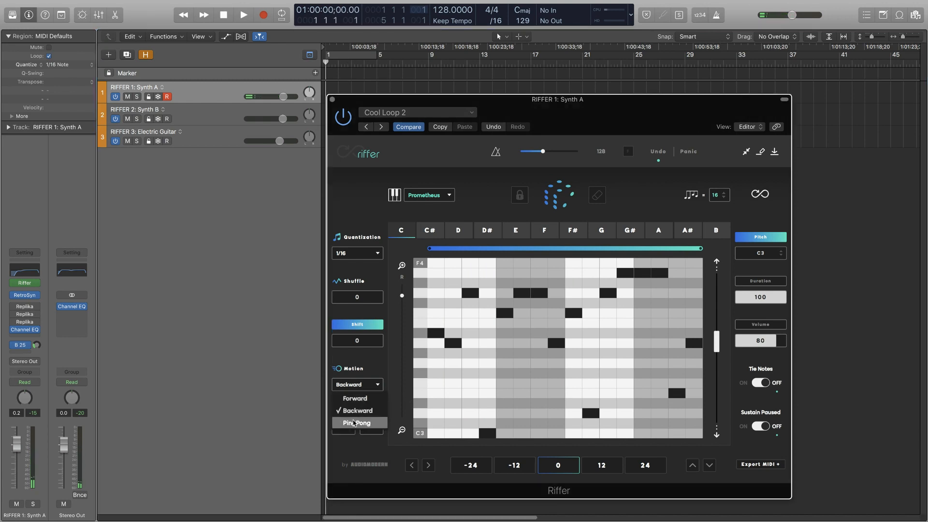
pyautogui.click(354, 423)
pyautogui.press('space')
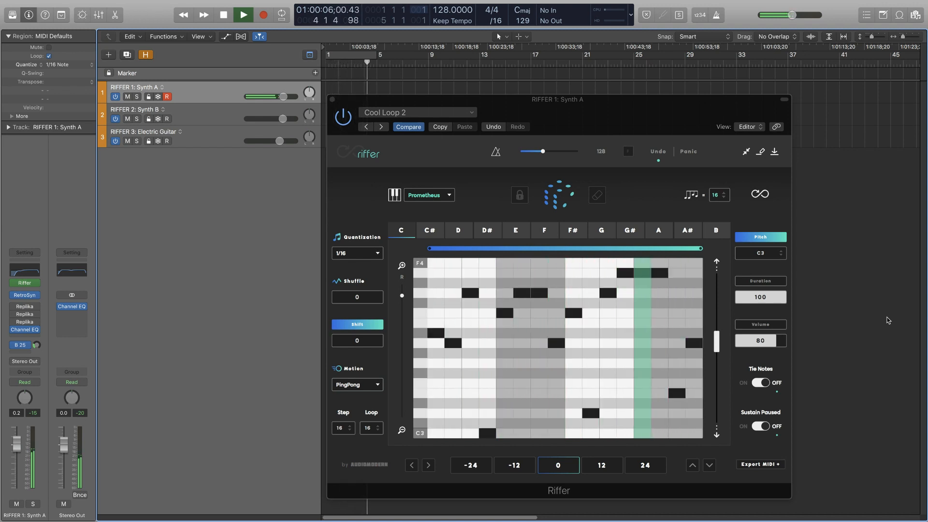
pyautogui.press('space')
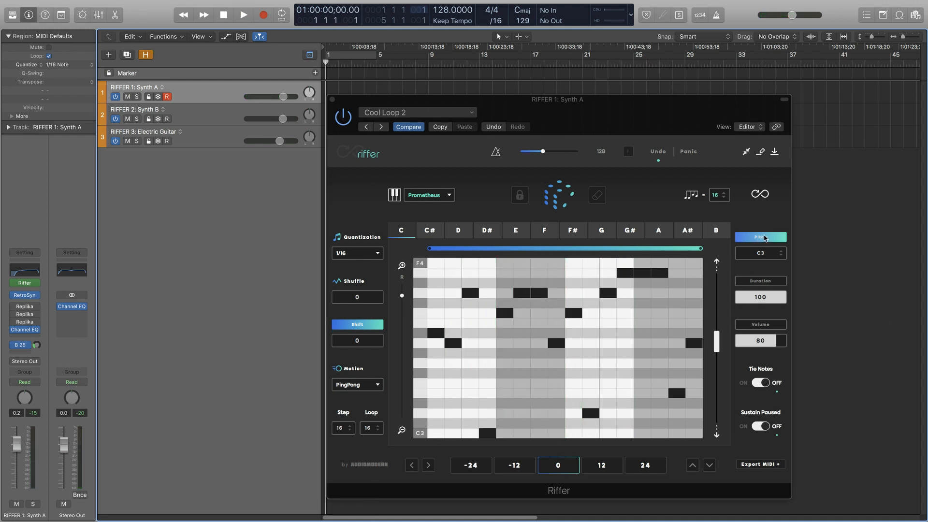
# Compare the riff's Duration and Volume lanes, then play the riff with the Duration lane shown.
pyautogui.click(762, 282)
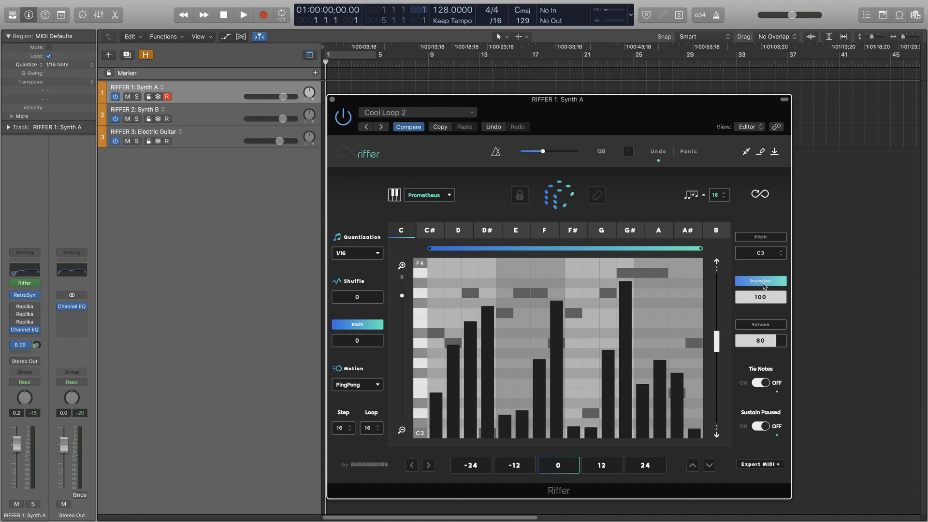
pyautogui.click(763, 326)
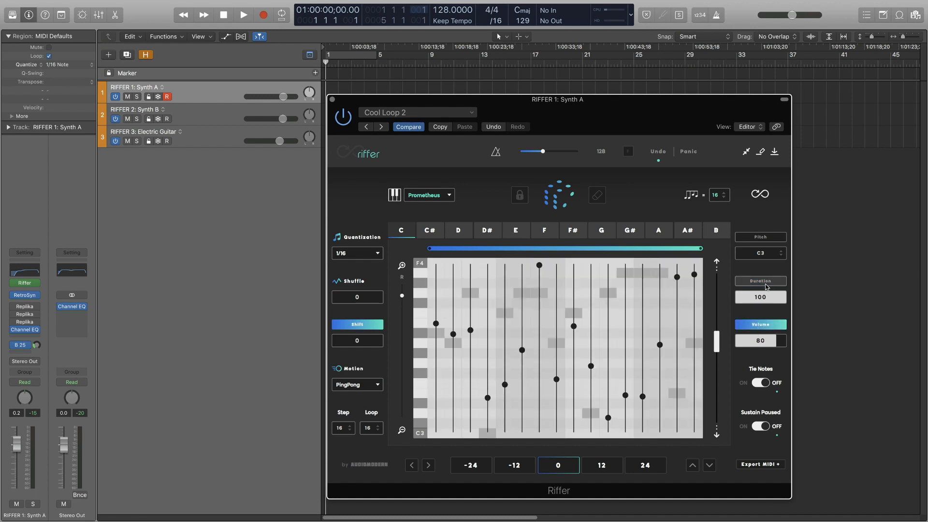
pyautogui.click(766, 285)
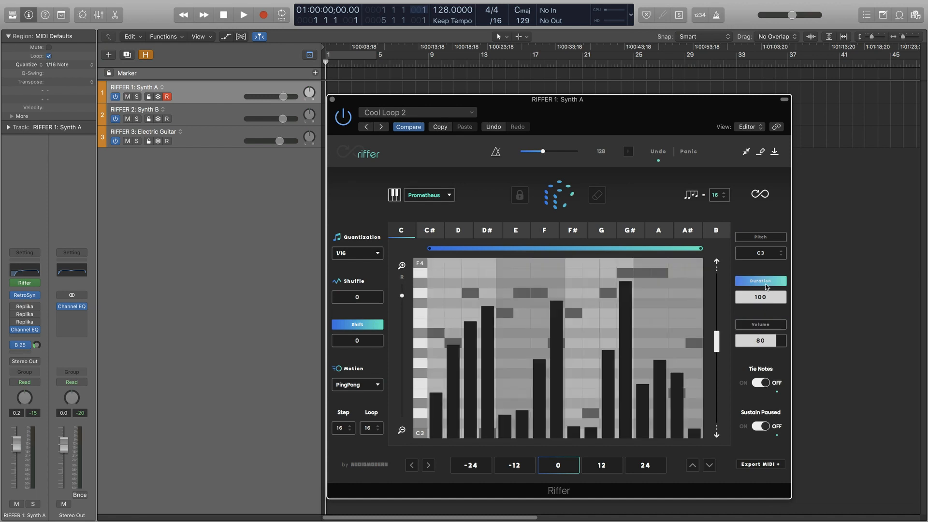
pyautogui.click(850, 279)
pyautogui.press('space')
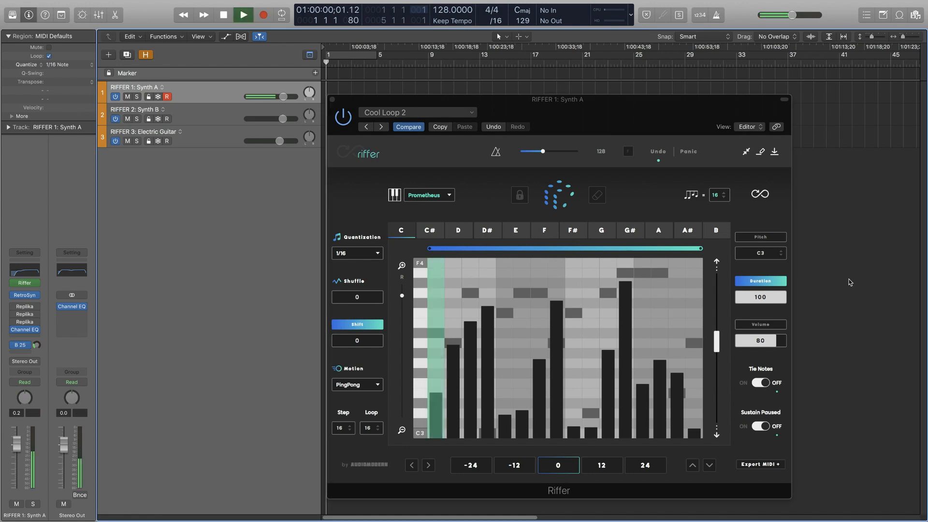
pyautogui.press('space')
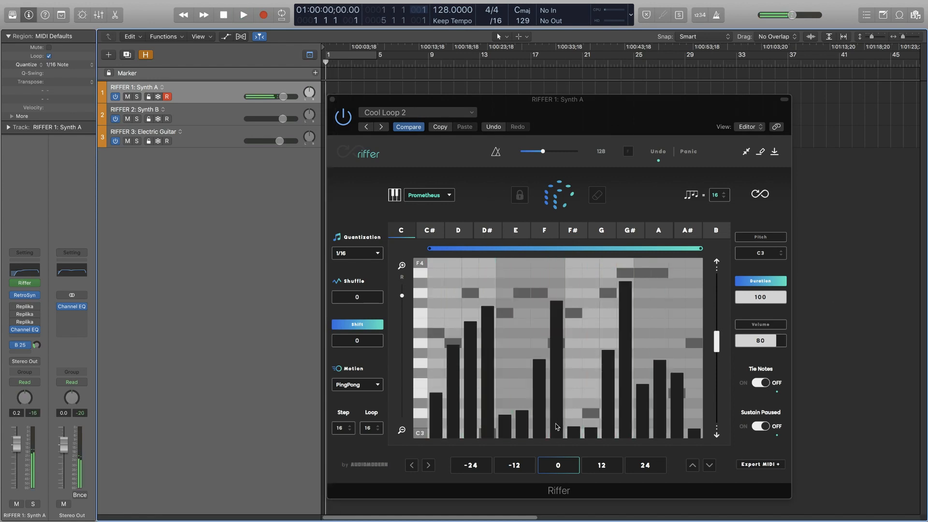
# Draw note durations that rise to the middle of the riff and fall toward its end, then audition it.
pyautogui.moveTo(428, 437); pyautogui.dragTo(527, 334)
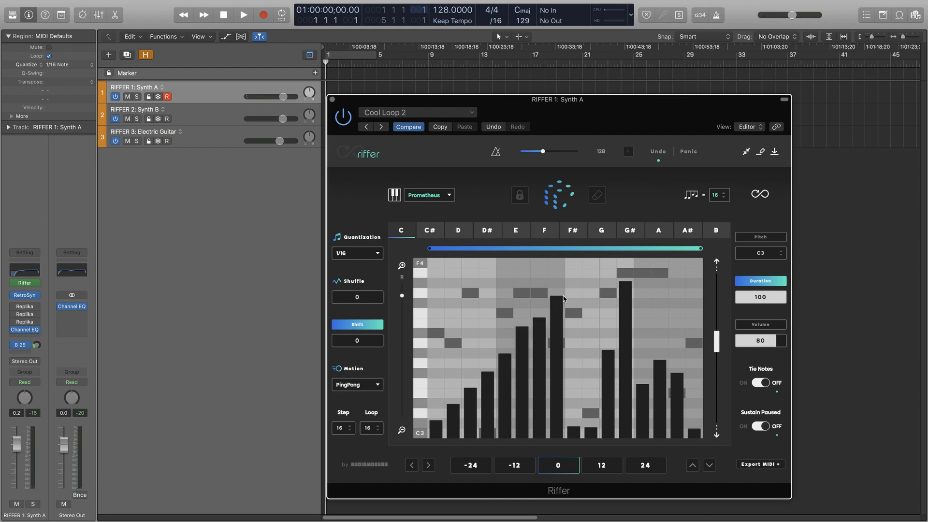
pyautogui.moveTo(569, 299)
pyautogui.mouseDown()
pyautogui.moveTo(645, 358)
pyautogui.moveTo(687, 407)
pyautogui.mouseUp()
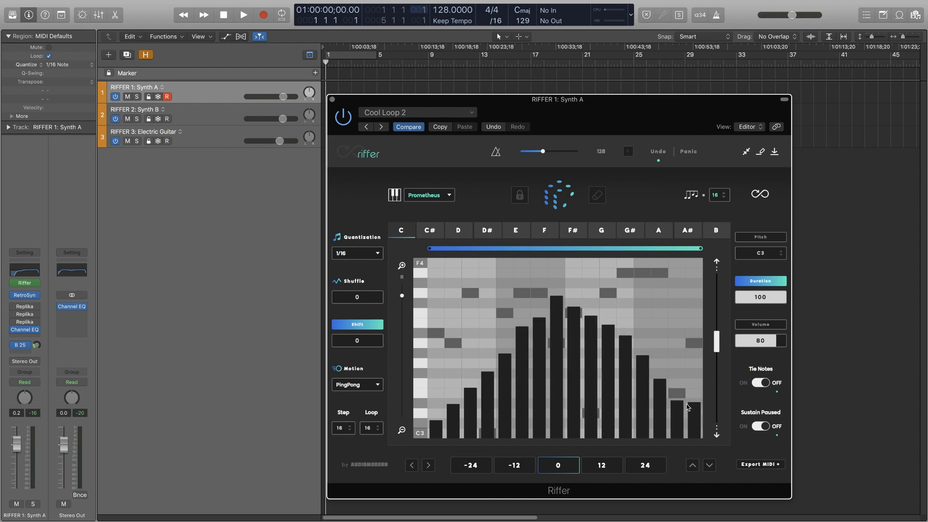
pyautogui.click(853, 402)
pyautogui.press('space')
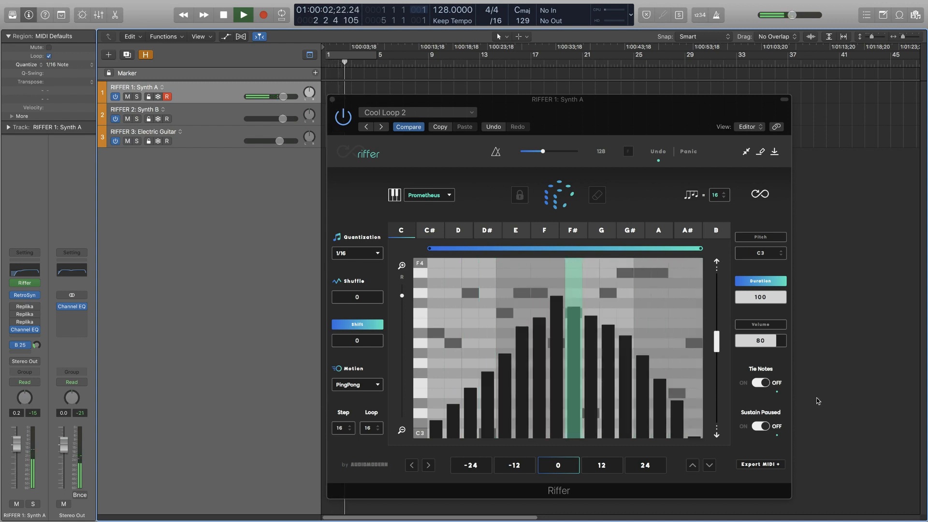
pyautogui.press('space')
# Set the riff's Motion back to Forward and play it from the start.
pyautogui.click(352, 384)
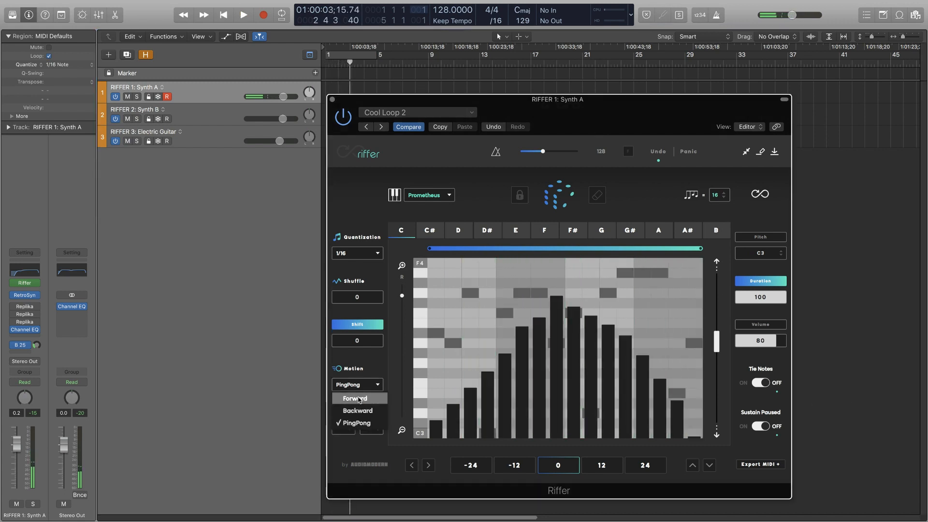
pyautogui.click(353, 398)
pyautogui.click(873, 300)
pyautogui.press('space')
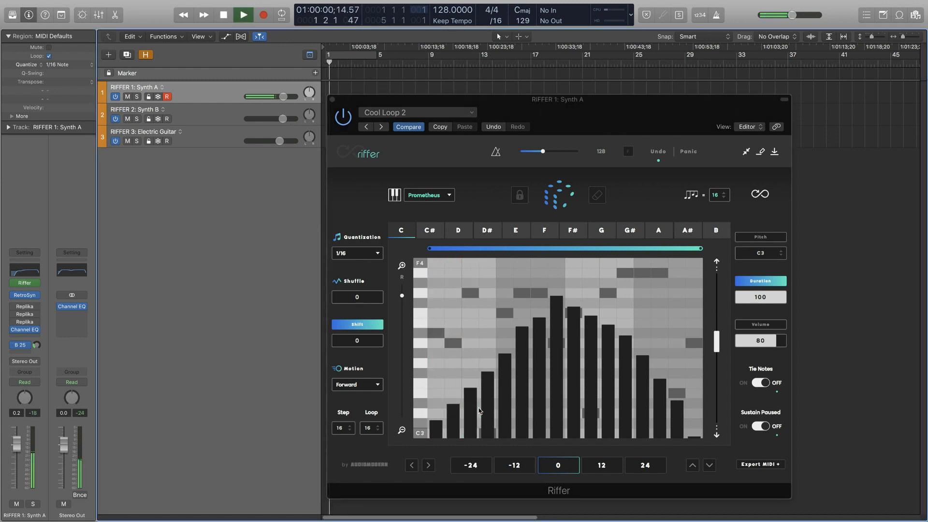
# Redraw the note durations as a taller arch with longer final notes, then play and stop the riff.
pyautogui.click(438, 426)
pyautogui.moveTo(463, 401)
pyautogui.mouseDown()
pyautogui.moveTo(555, 277)
pyautogui.moveTo(577, 273)
pyautogui.moveTo(628, 331)
pyautogui.moveTo(694, 367)
pyautogui.mouseUp()
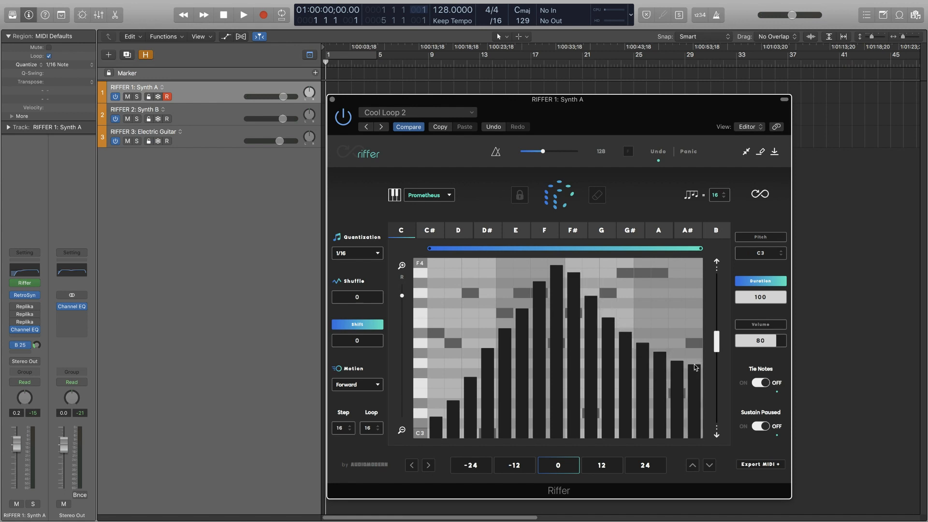
pyautogui.click(805, 366)
pyautogui.press('space')
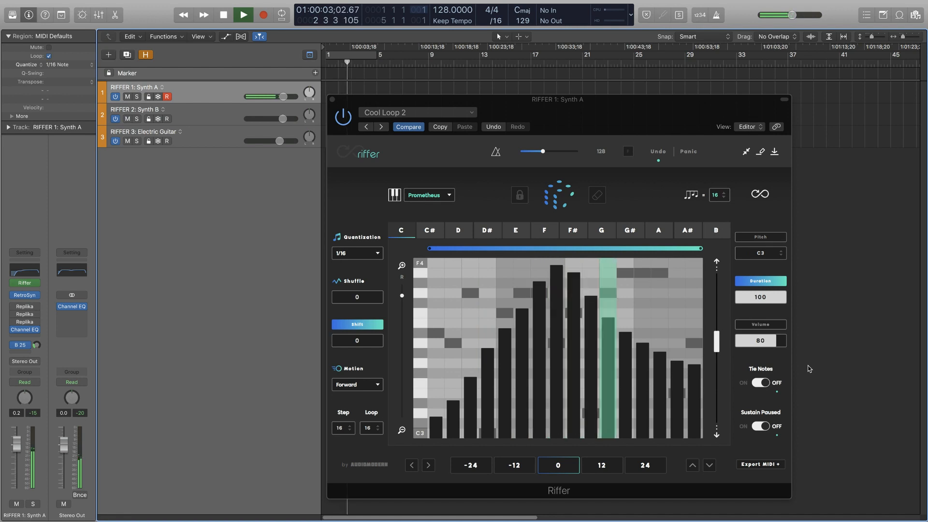
pyautogui.press('space')
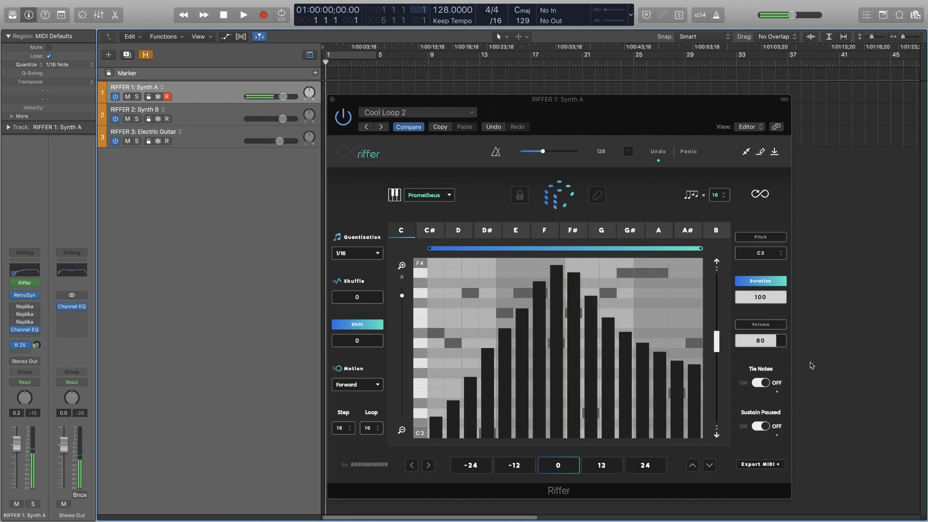
# Draw a U-shaped volume curve across the 16 steps, then play and stop the riff.
pyautogui.click(773, 326)
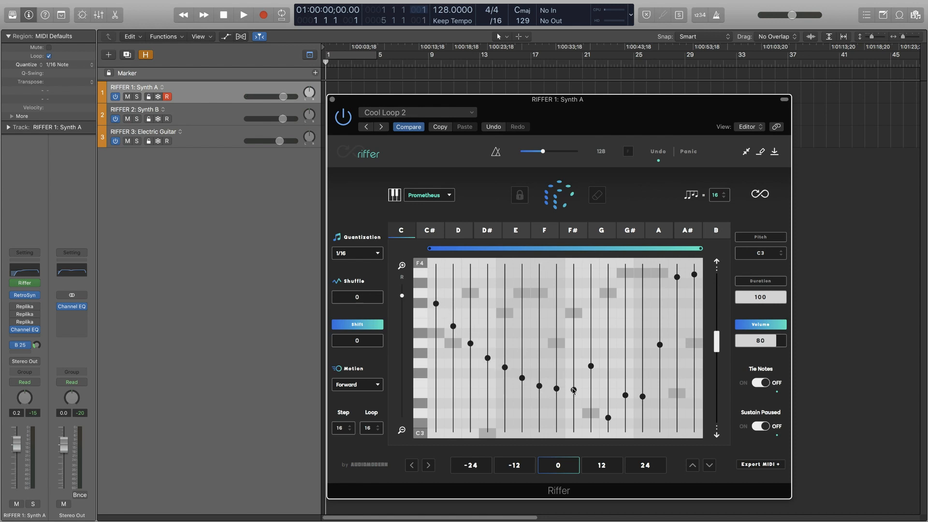
pyautogui.moveTo(695, 305); pyautogui.dragTo(695, 287)
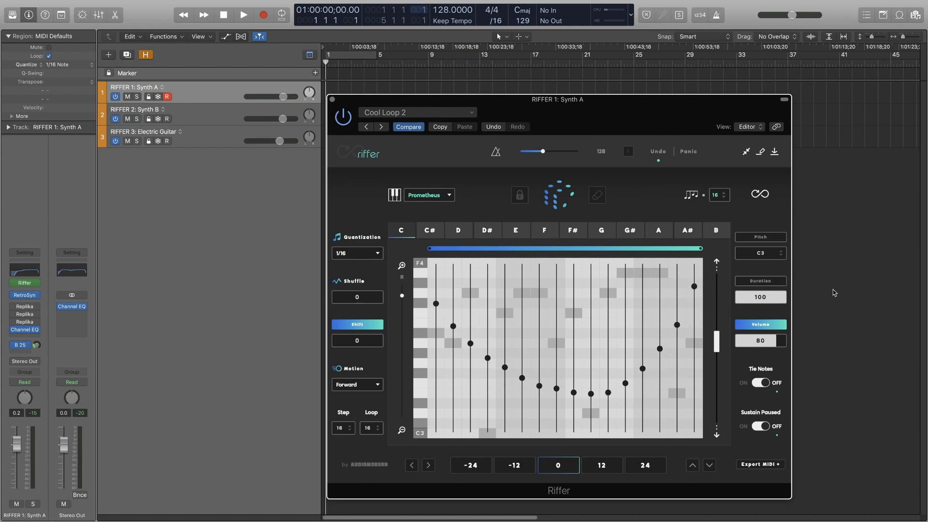
pyautogui.press('space')
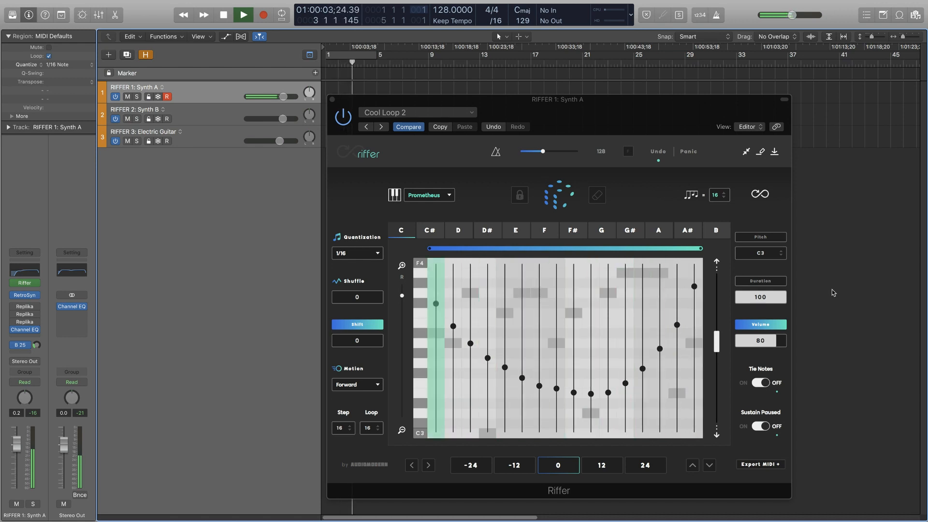
pyautogui.press('space')
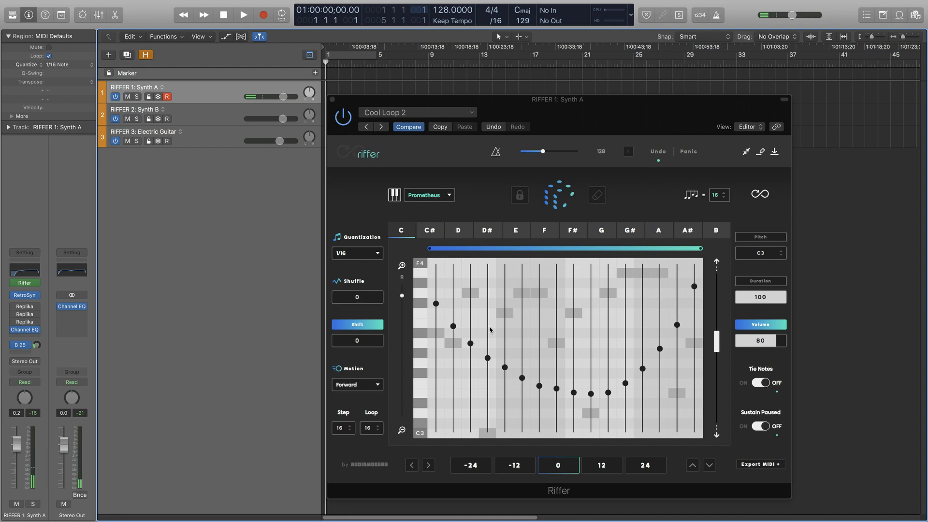
# Lock the riff's pitch pattern and generate new random note volumes and durations.
pyautogui.click(768, 283)
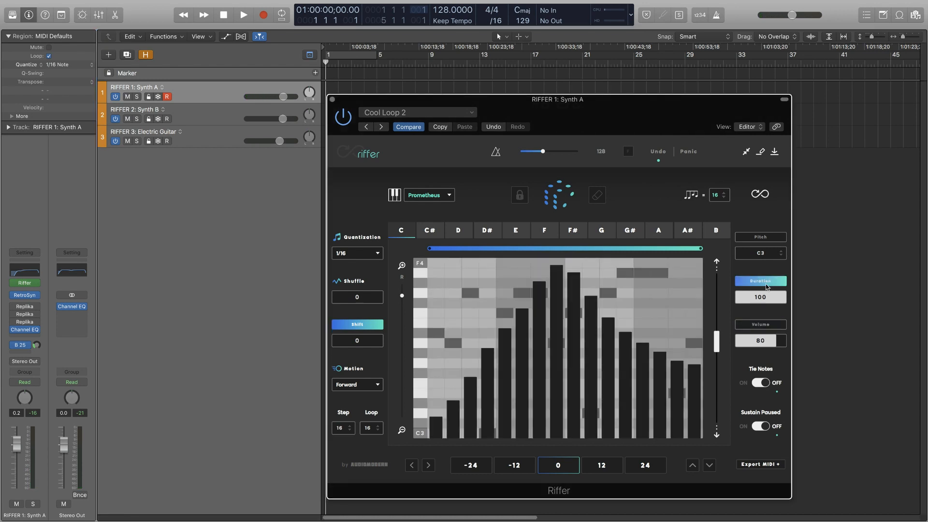
pyautogui.click(761, 238)
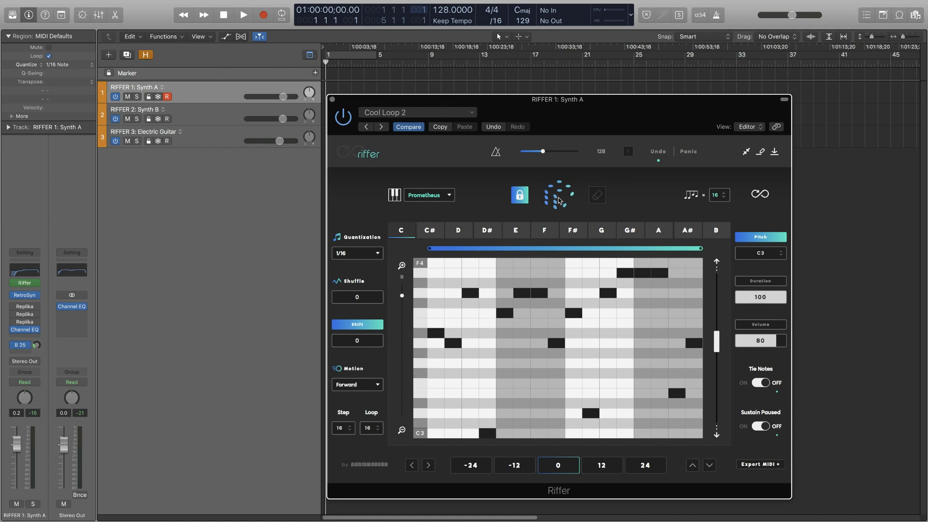
pyautogui.click(754, 282)
pyautogui.click(754, 324)
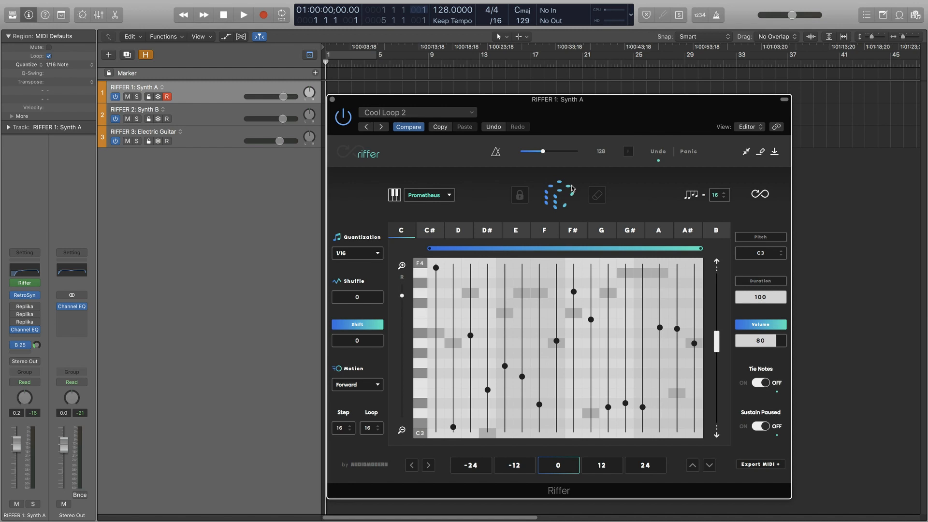
pyautogui.click(744, 283)
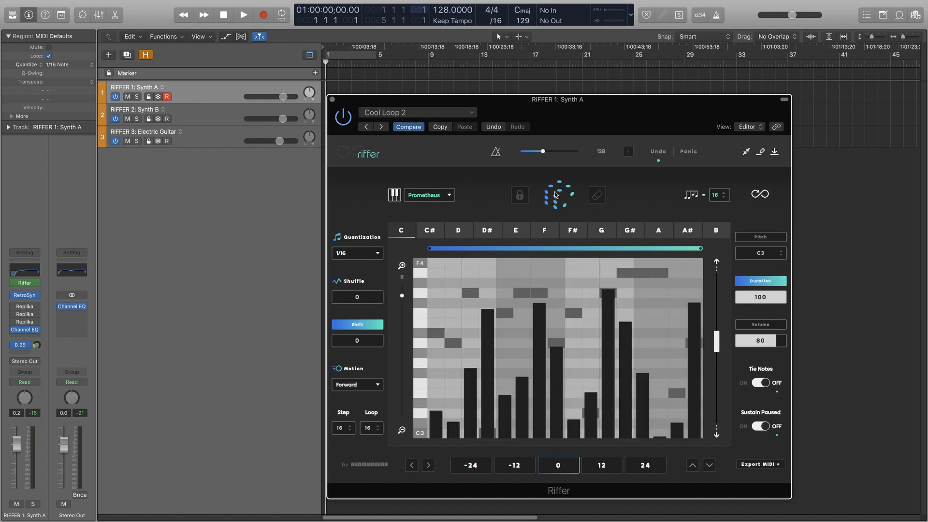
# Play the riff with its newly randomized note durations, return to the start, and display the pitch pattern.
pyautogui.click(855, 220)
pyautogui.press('space')
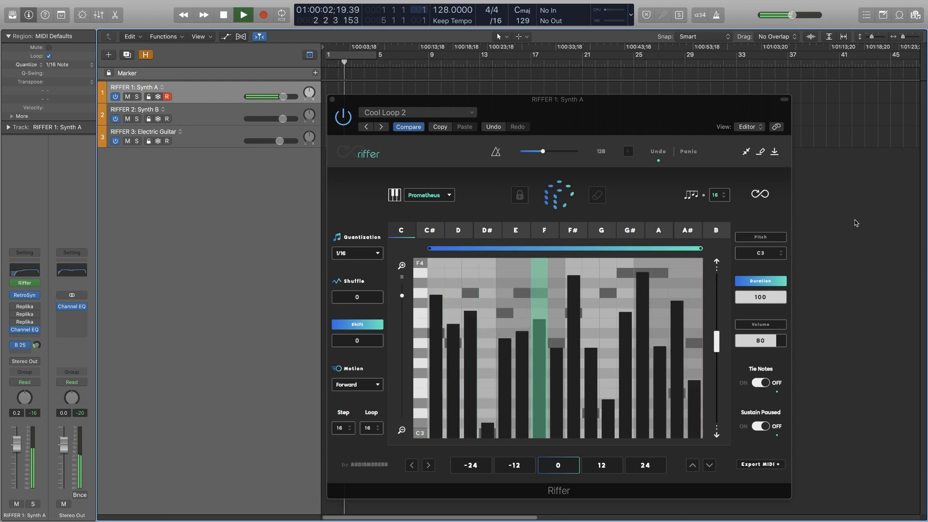
pyautogui.press('space')
pyautogui.press('Return')
pyautogui.click(758, 283)
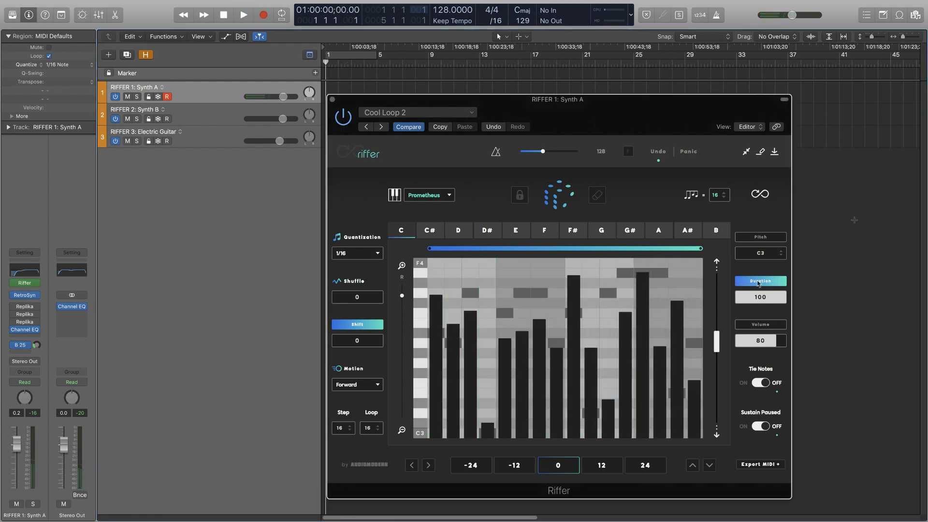
pyautogui.click(775, 237)
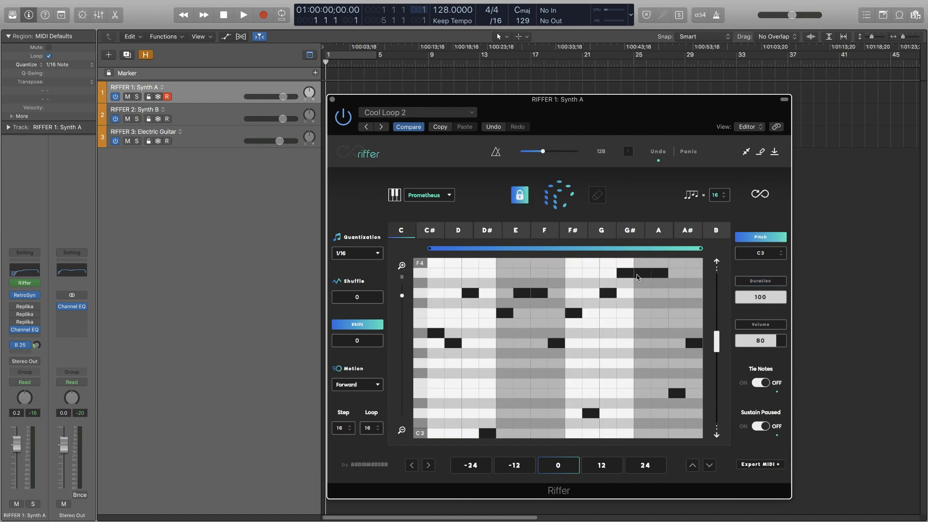
# Turn Tie Notes on for the riff, then play and stop it.
pyautogui.click(766, 384)
pyautogui.click(812, 371)
pyautogui.press('space')
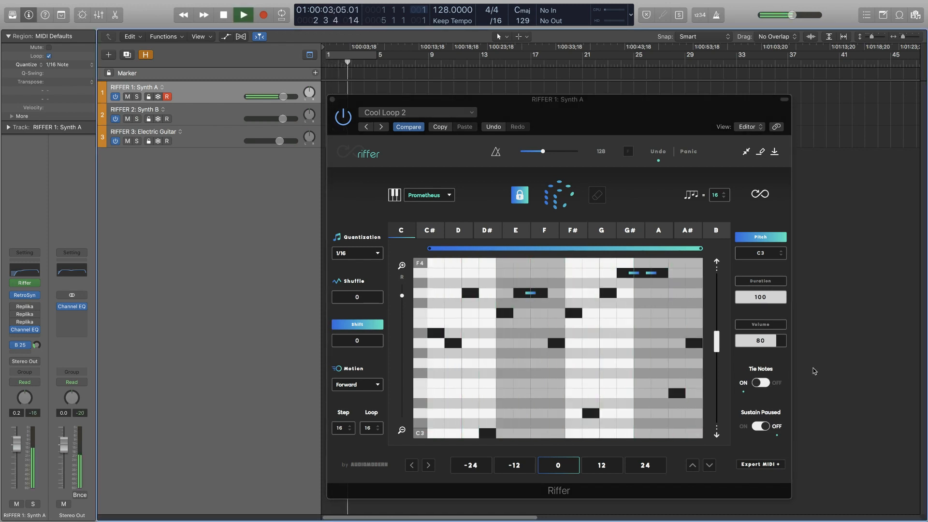
pyautogui.press('space')
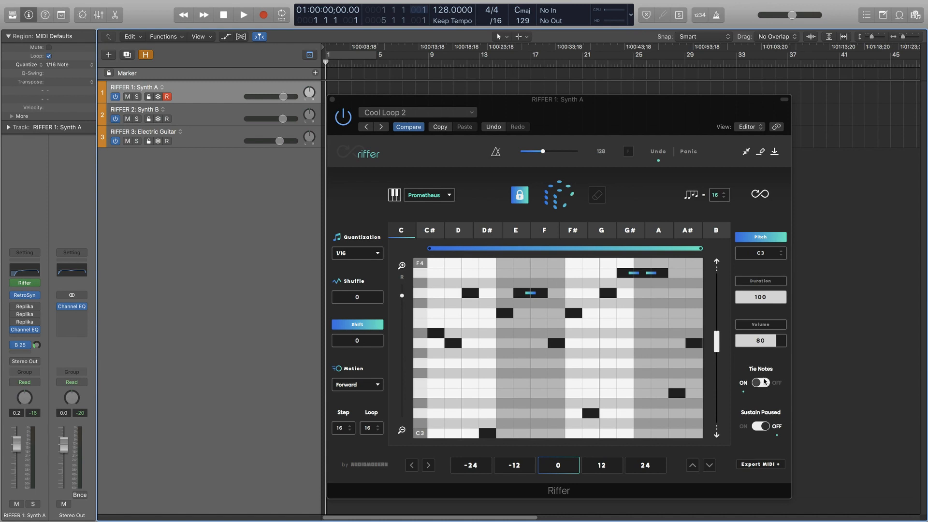
# Turn Tie Notes back off, then play and stop the riff.
pyautogui.click(764, 382)
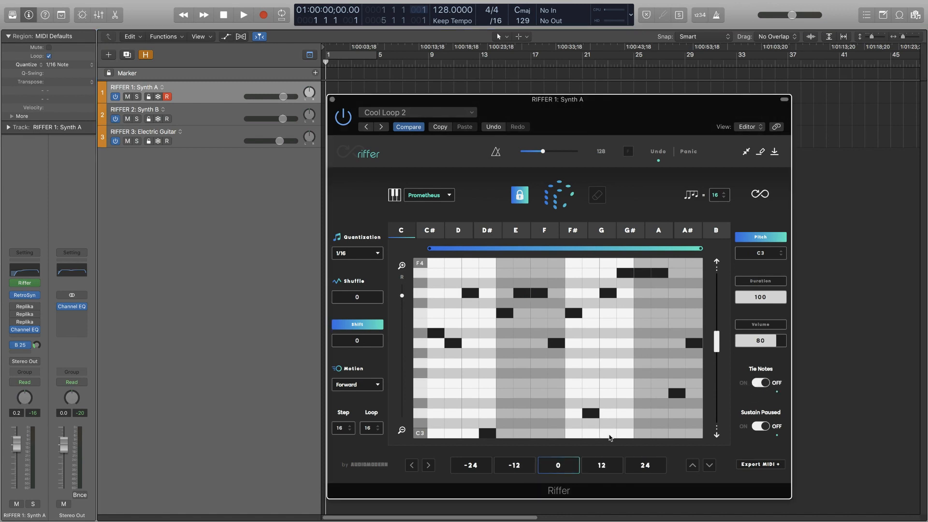
pyautogui.click(845, 269)
pyautogui.press('space')
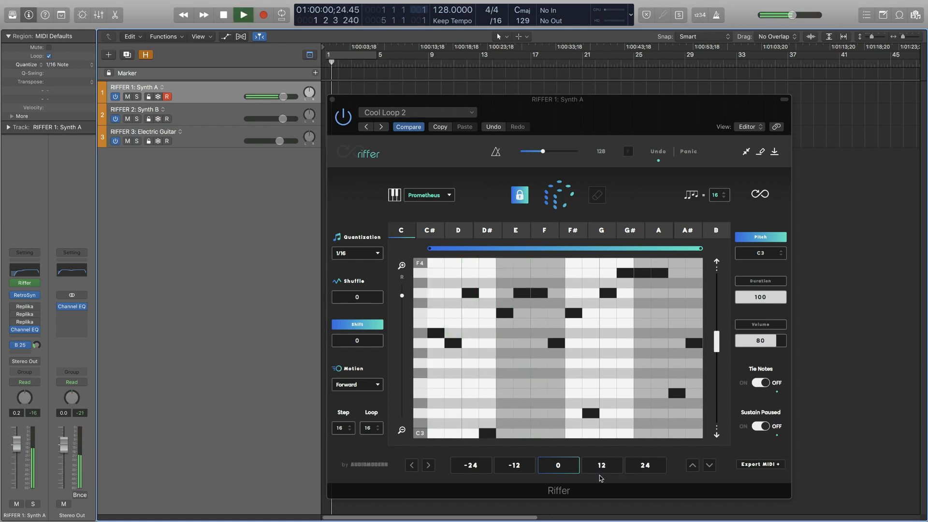
pyautogui.press('space')
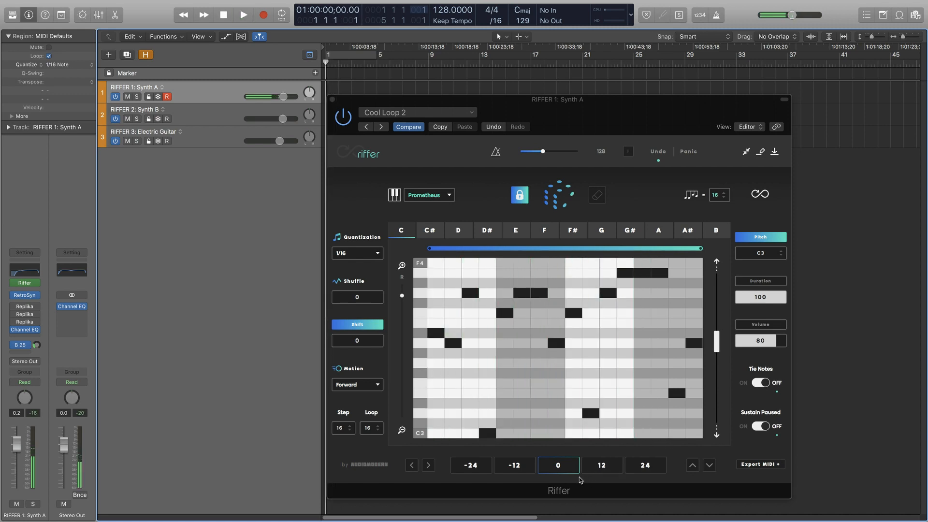
# Audition the riff transposed by -12, -24, 12 and 24 semitones, then reset the transposition to 0.
pyautogui.click(524, 473)
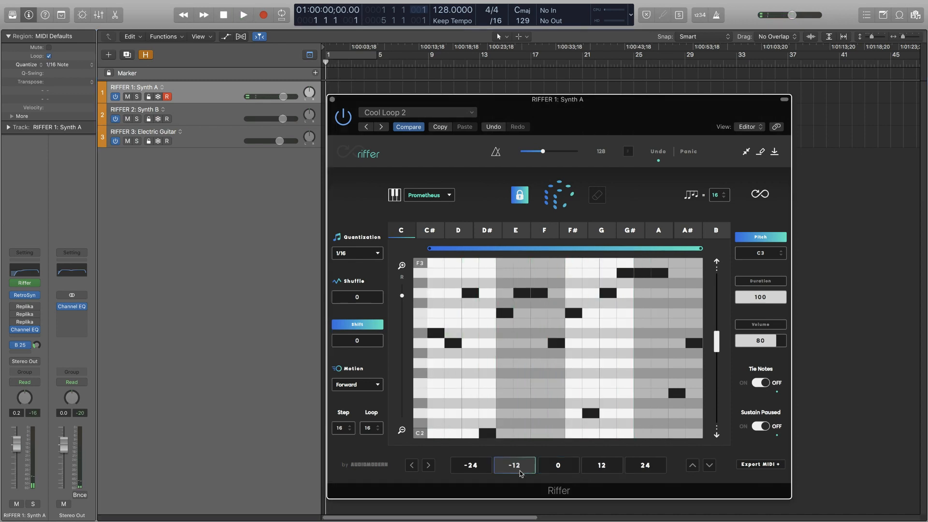
pyautogui.click(476, 470)
pyautogui.click(516, 465)
pyautogui.press('space')
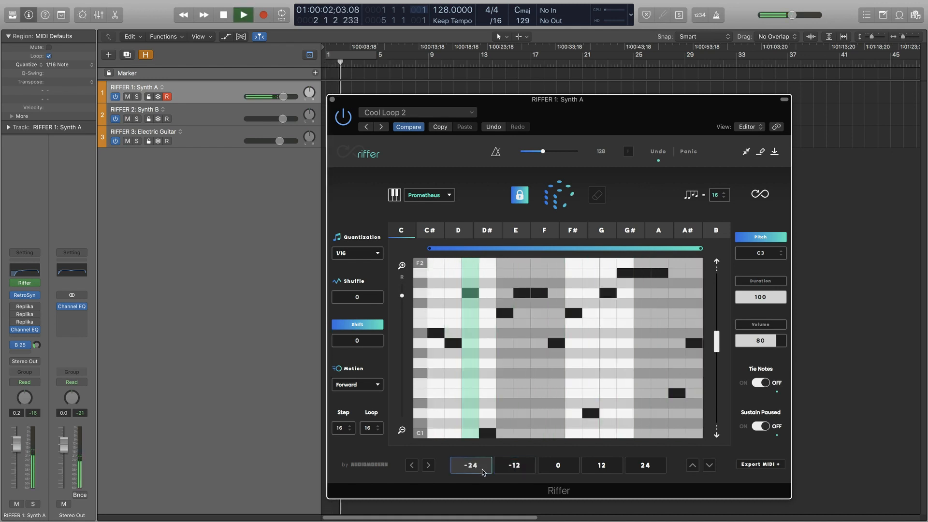
pyautogui.click(483, 472)
pyautogui.click(595, 467)
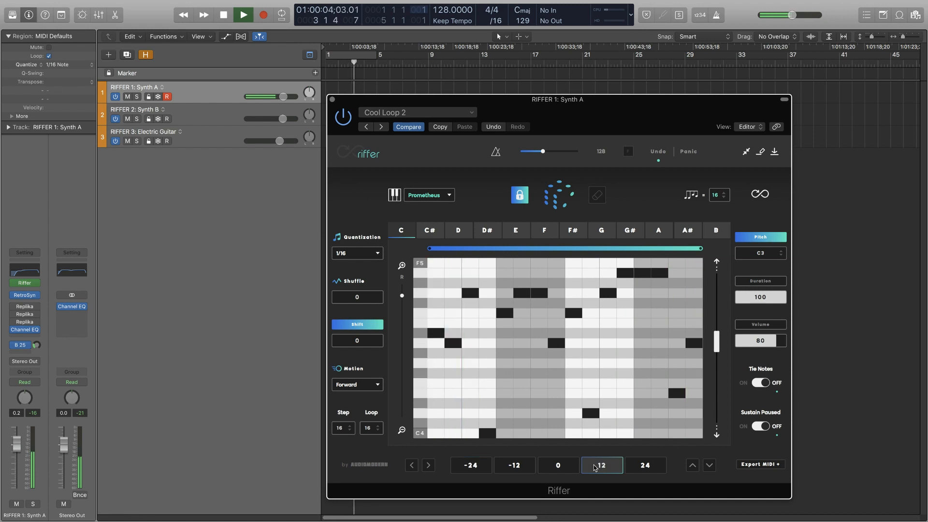
pyautogui.click(634, 467)
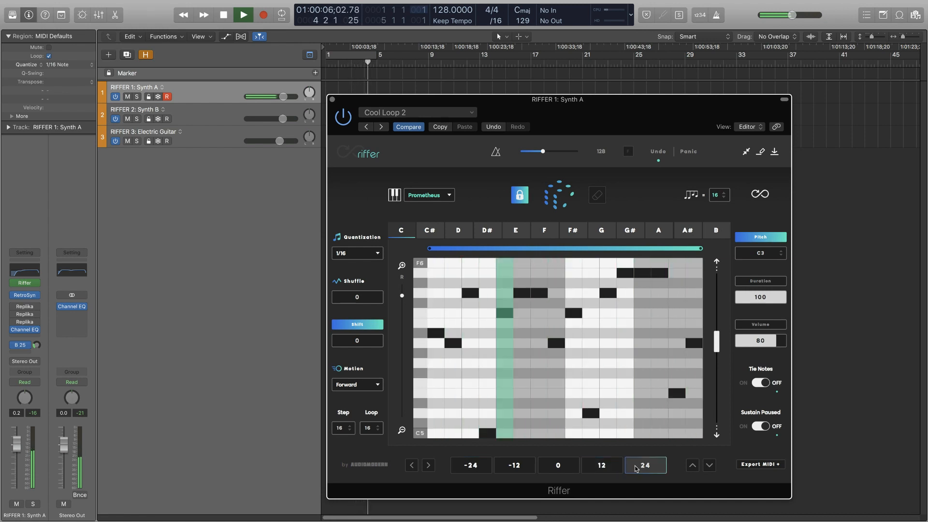
pyautogui.press('space')
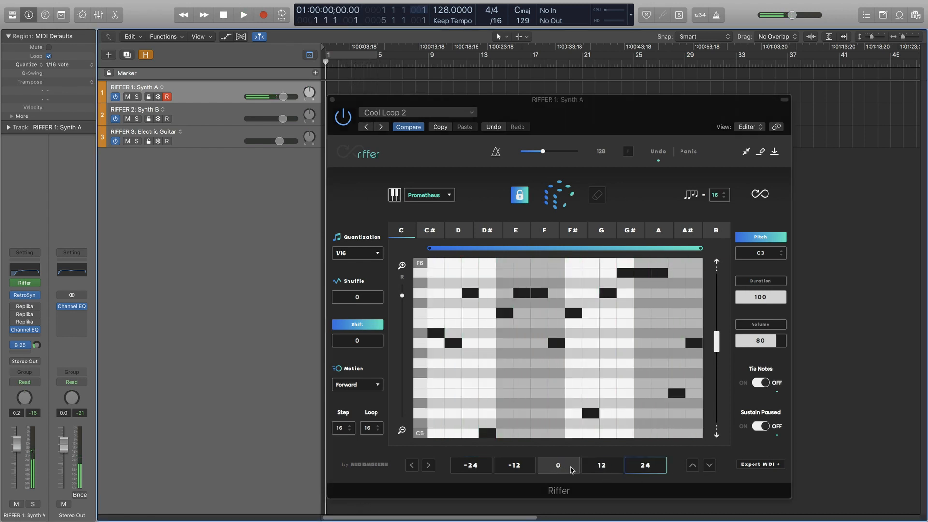
pyautogui.click(558, 465)
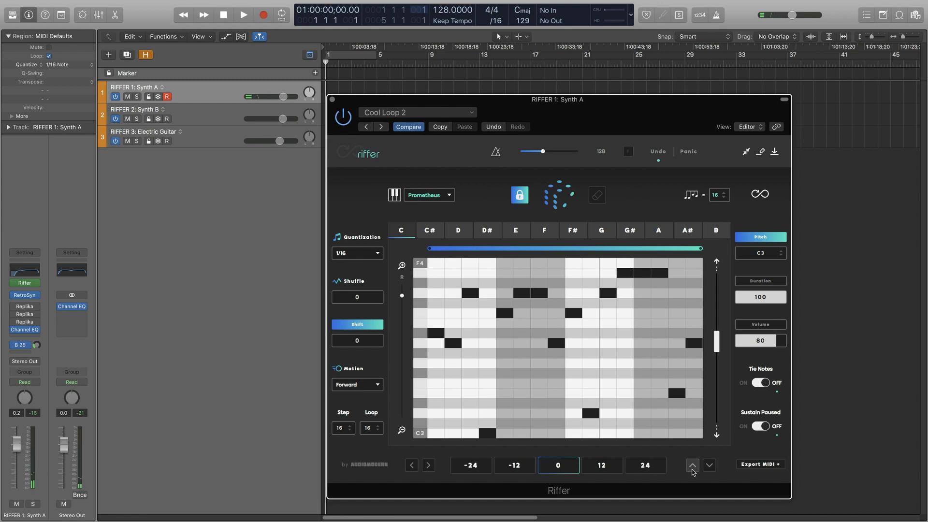
# Shift all riff notes up three semitones during playback, then stop and return to the start.
pyautogui.press('space')
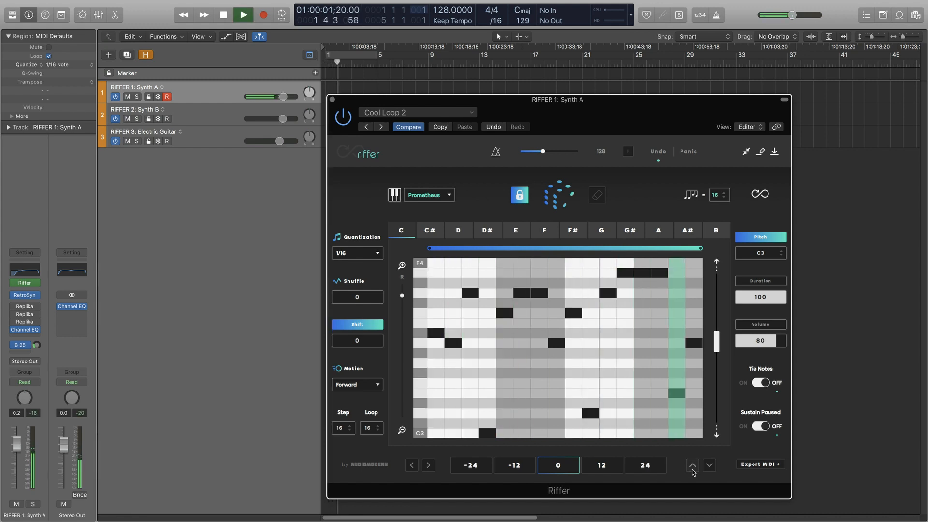
pyautogui.click(692, 467)
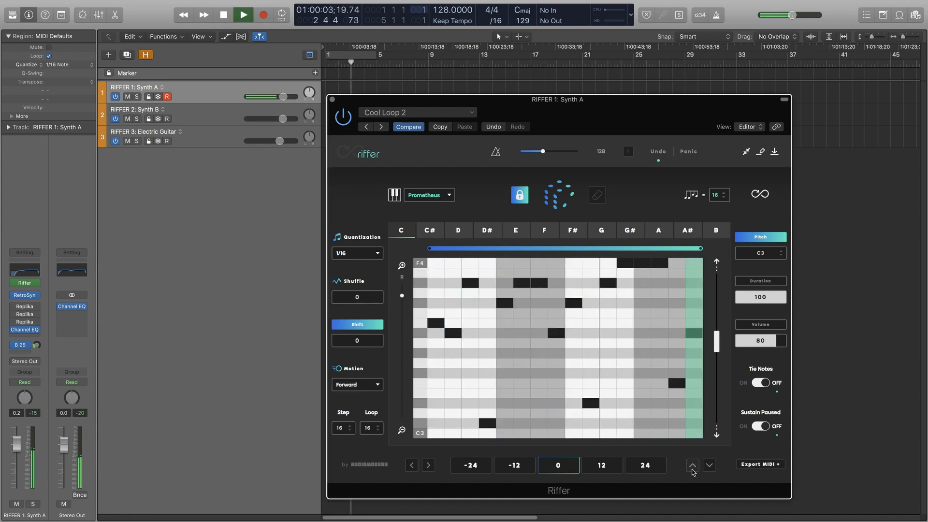
pyautogui.click(692, 465)
pyautogui.click(692, 466)
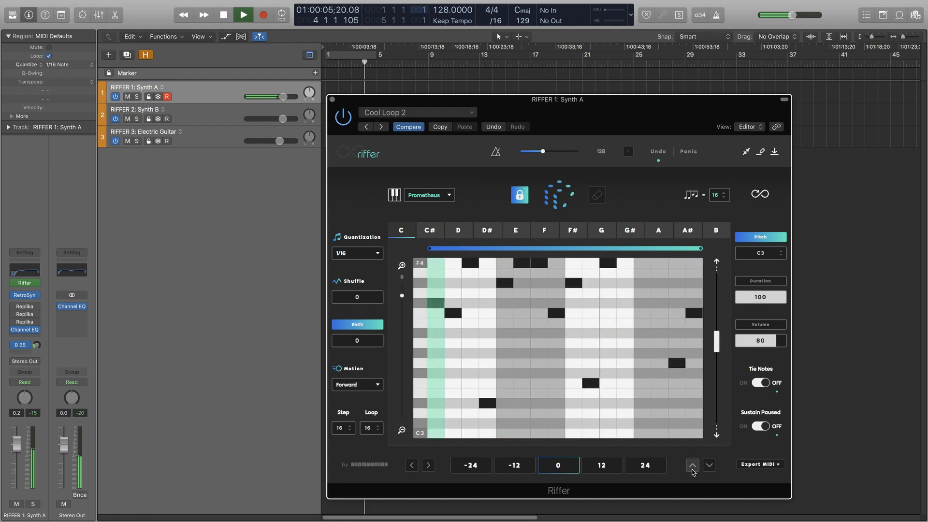
pyautogui.press('space')
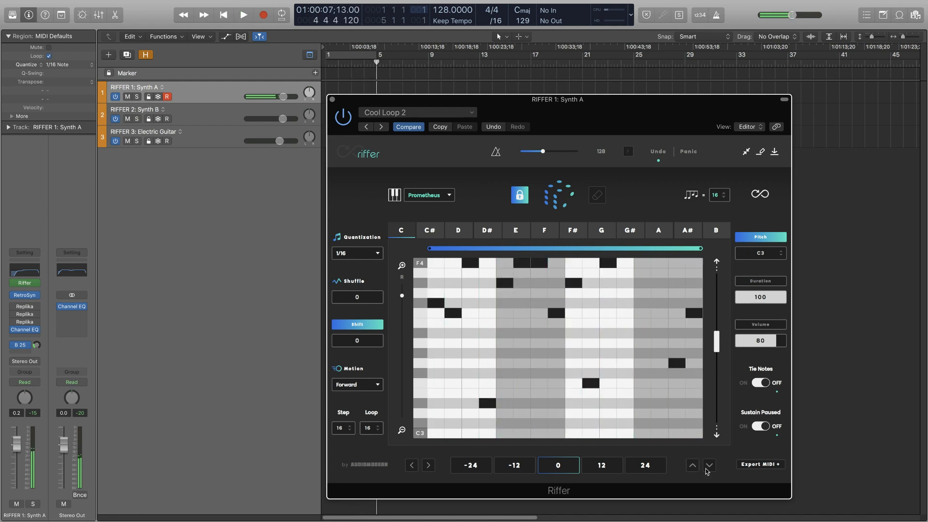
pyautogui.click(844, 423)
pyautogui.press('Return')
# Shift all riff notes down four semitones in the pitch grid.
pyautogui.click(708, 466)
pyautogui.click(709, 466)
pyautogui.click(708, 465)
pyautogui.click(708, 465)
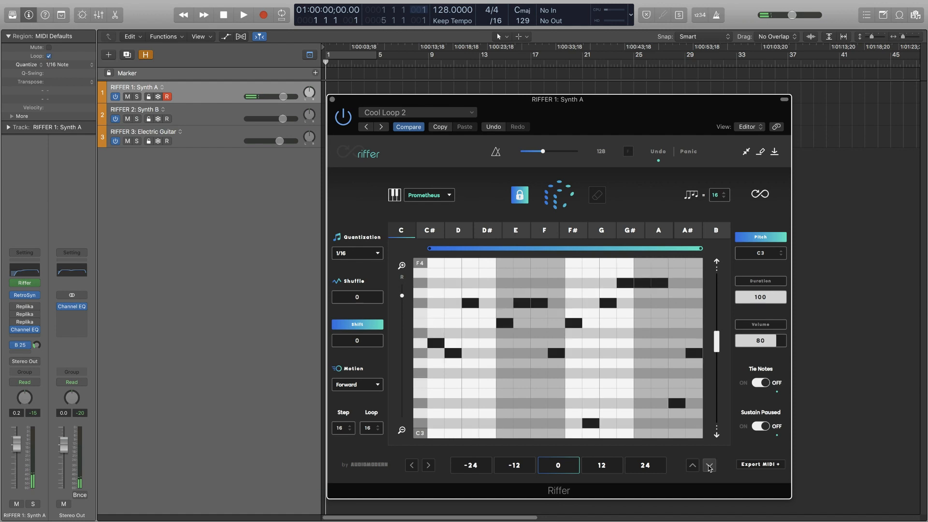
# Shift the riff pattern four steps later, playing it briefly along the way, and bring it one step back.
pyautogui.click(433, 469)
pyautogui.press('space')
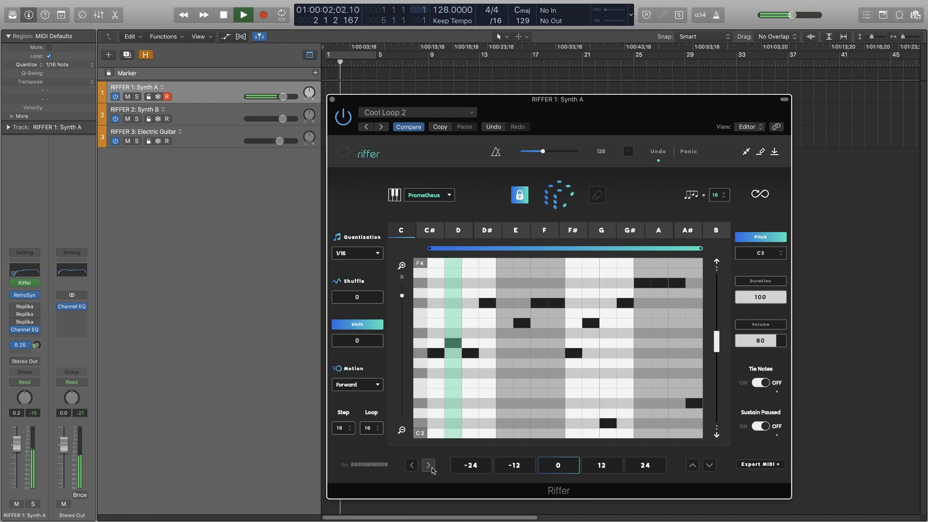
pyautogui.press('space')
pyautogui.click(428, 465)
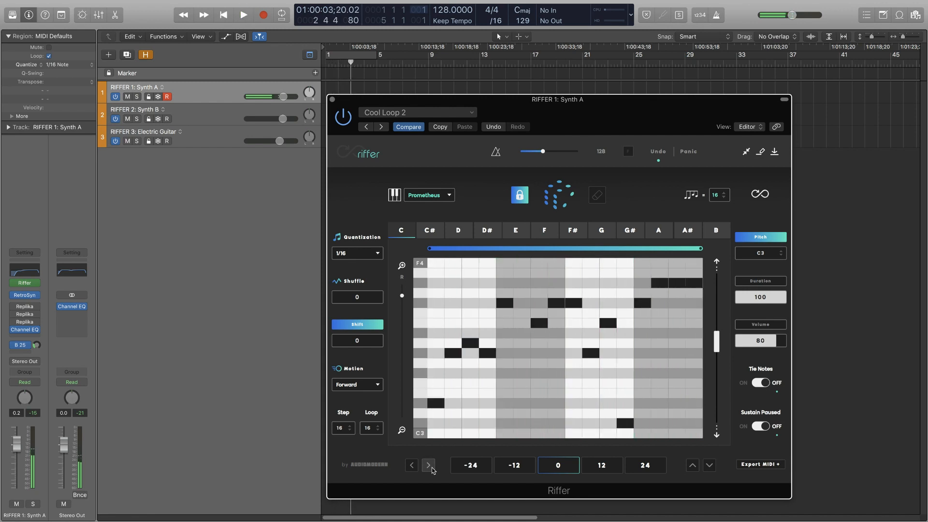
pyautogui.click(428, 465)
pyautogui.click(428, 465)
pyautogui.click(411, 465)
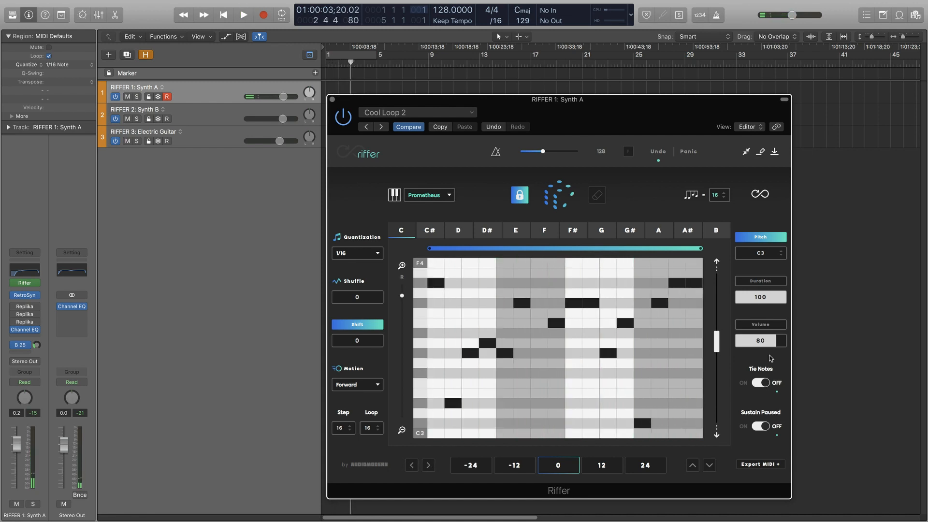
# Play and stop the riff, shift its pattern two steps earlier, and return to the start.
pyautogui.click(817, 338)
pyautogui.press('space')
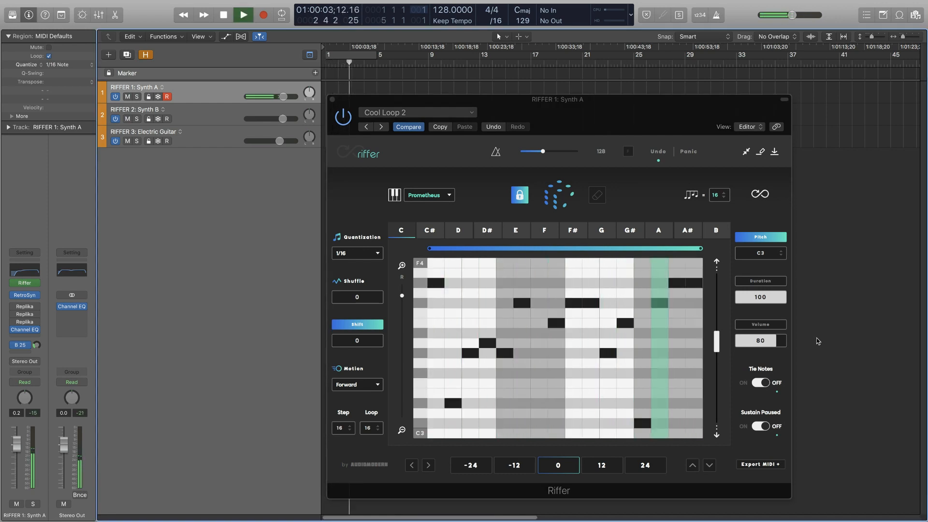
pyautogui.press('space')
pyautogui.click(412, 465)
pyautogui.click(413, 465)
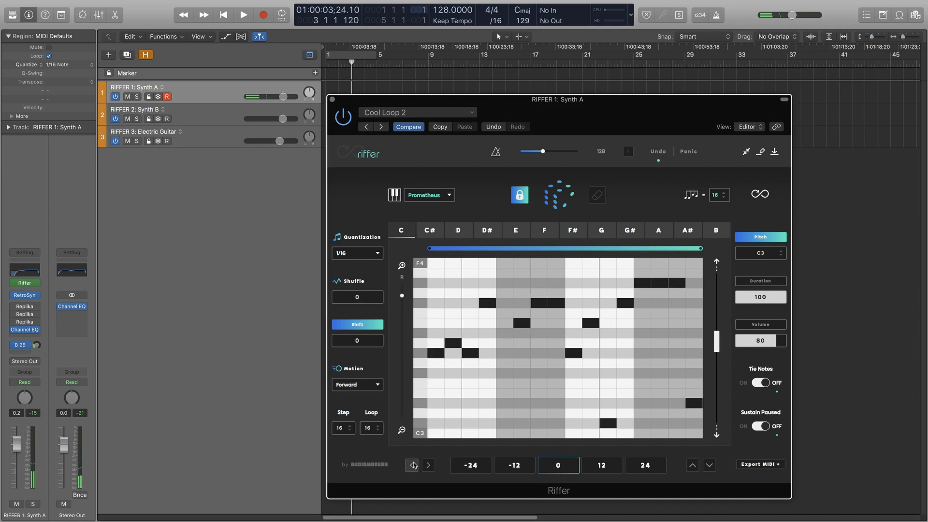
pyautogui.press('Return')
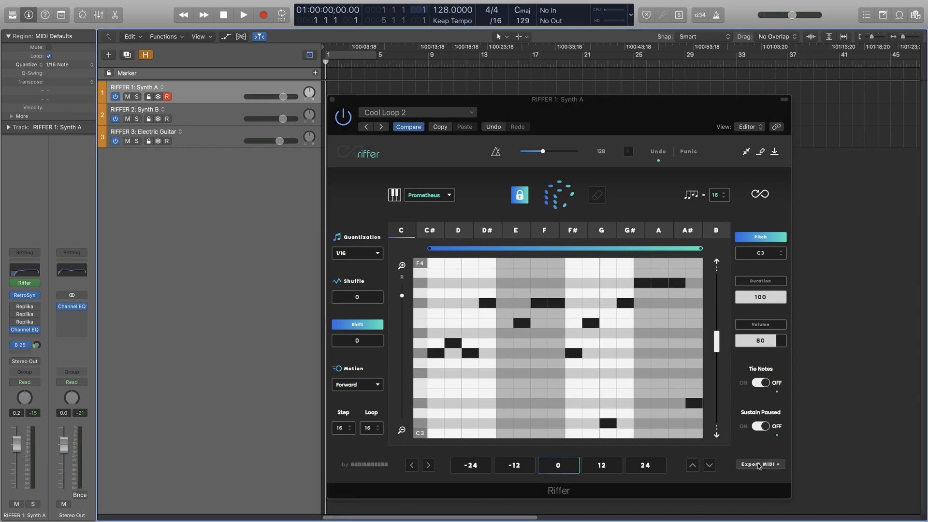
# Export the riff as MIDI onto the Synth B track at bar 41 without tempo information, and move the Riffer window clear of the tracks.
pyautogui.moveTo(760, 466); pyautogui.dragTo(374, 87)
pyautogui.moveTo(807, 157); pyautogui.dragTo(830, 116)
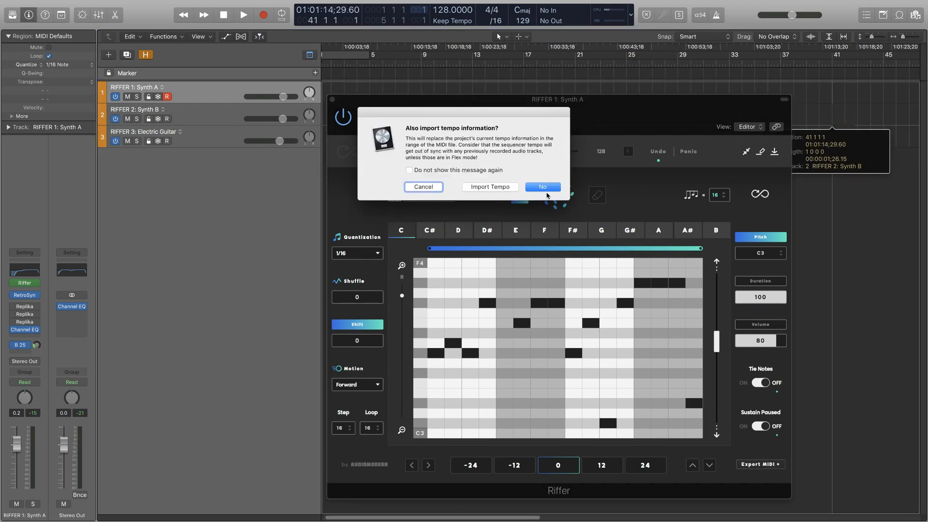
pyautogui.click(545, 187)
pyautogui.moveTo(599, 112); pyautogui.dragTo(651, 248)
pyautogui.click(854, 95)
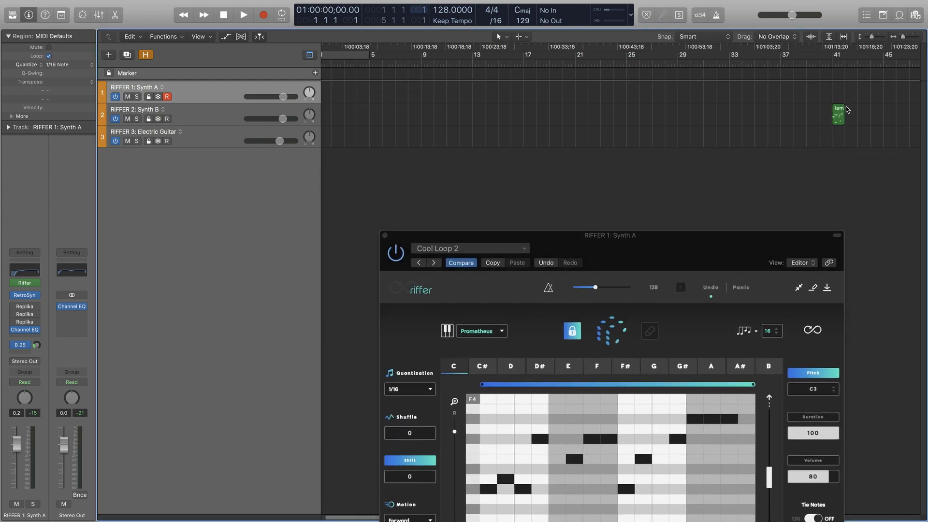
# Move the exported MIDI region on the Synth B track to the start of bar 1.
pyautogui.moveTo(839, 119); pyautogui.dragTo(332, 115)
pyautogui.click(346, 115)
pyautogui.press('super+Left')
pyautogui.press('super+Left')
pyautogui.press('super+Left')
pyautogui.press('super+Right')
pyautogui.press('super+Right')
pyautogui.press('super+Right')
pyautogui.press('super+Right')
pyautogui.press('super+Right')
pyautogui.press('super+Right')
pyautogui.press('super+Right')
pyautogui.press('super+Right')
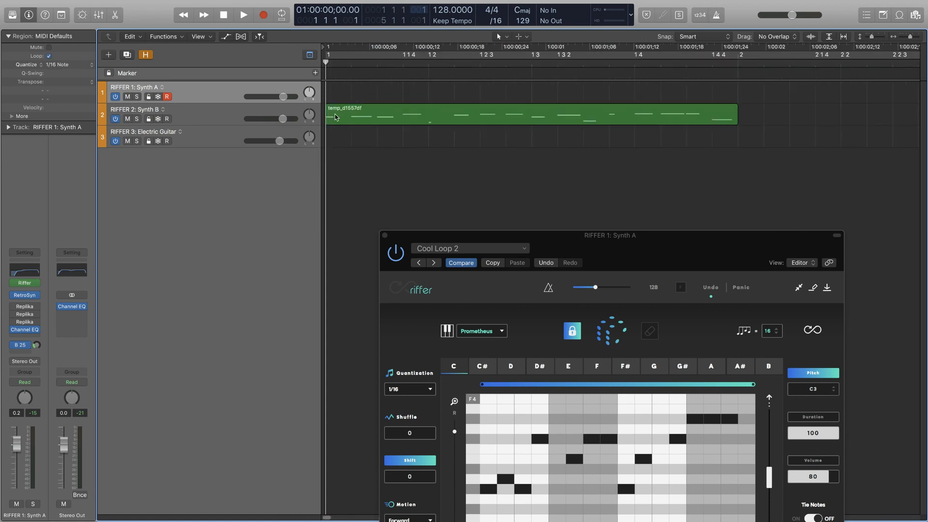
# Play the exported region on Synth B together with Synth A, and again from the start with Synth A muted.
pyautogui.press('space')
pyautogui.press('super+Left')
pyautogui.press('super+Left')
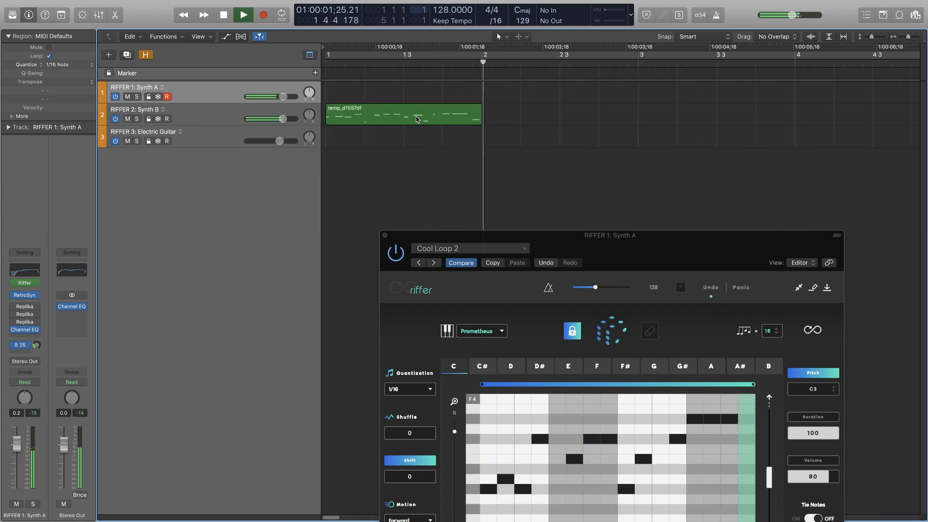
pyautogui.press('space')
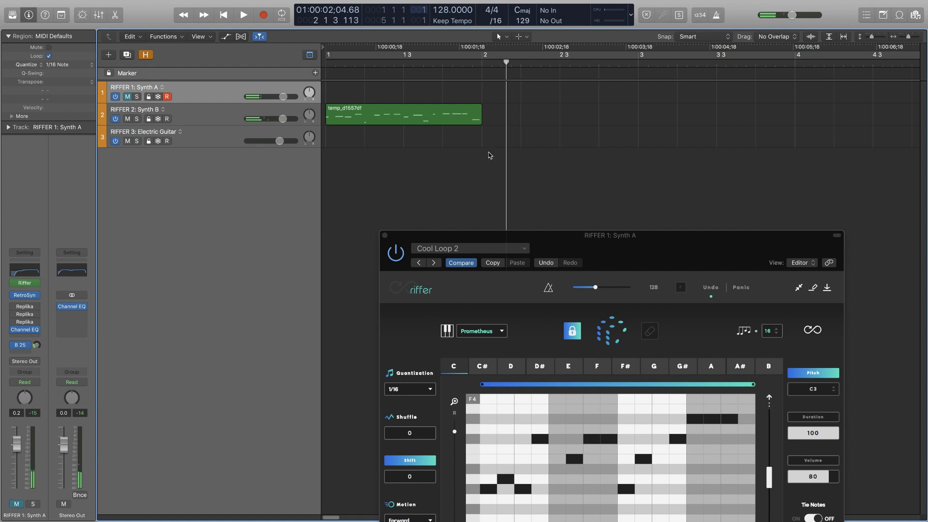
pyautogui.press('Return')
pyautogui.press('space')
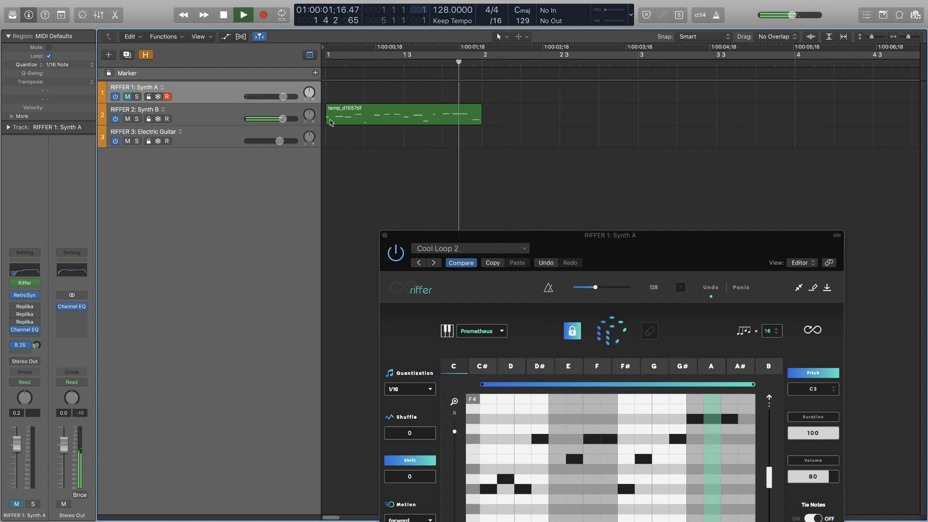
pyautogui.press('space')
# Move the MIDI region to the Electric Guitar track, play it from the start, and stop.
pyautogui.moveTo(331, 122); pyautogui.dragTo(331, 144)
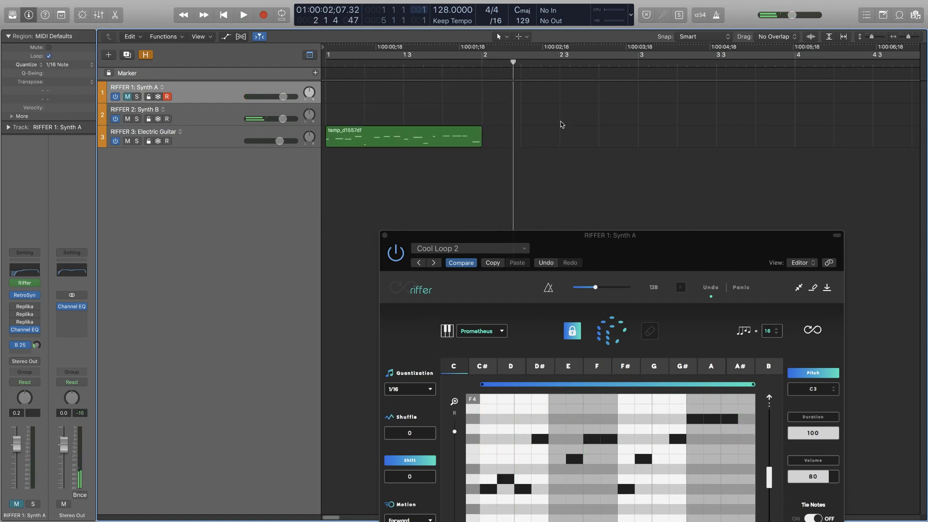
pyautogui.press('Return')
pyautogui.press('space')
pyautogui.click(448, 140)
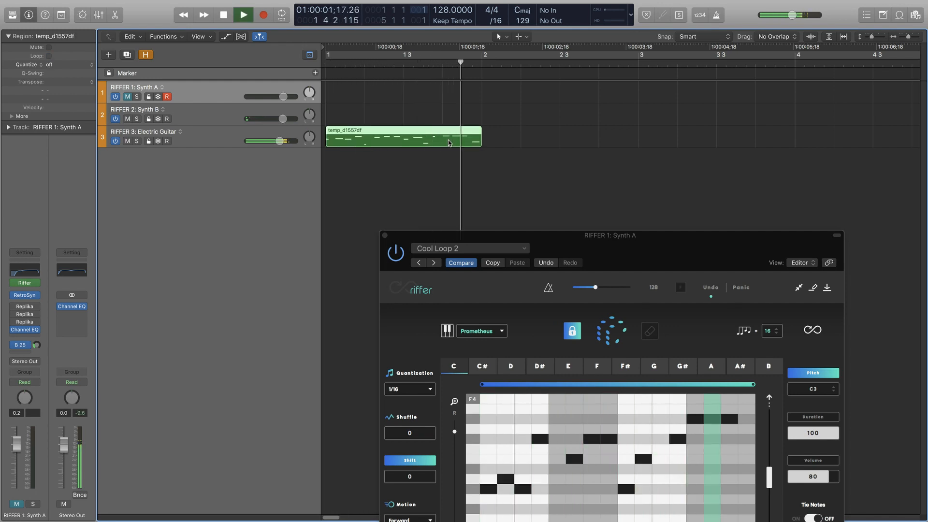
pyautogui.click(539, 140)
pyautogui.press('space')
# Return the playhead to the project start and delete the exported MIDI region from the arrangement.
pyautogui.press('Return')
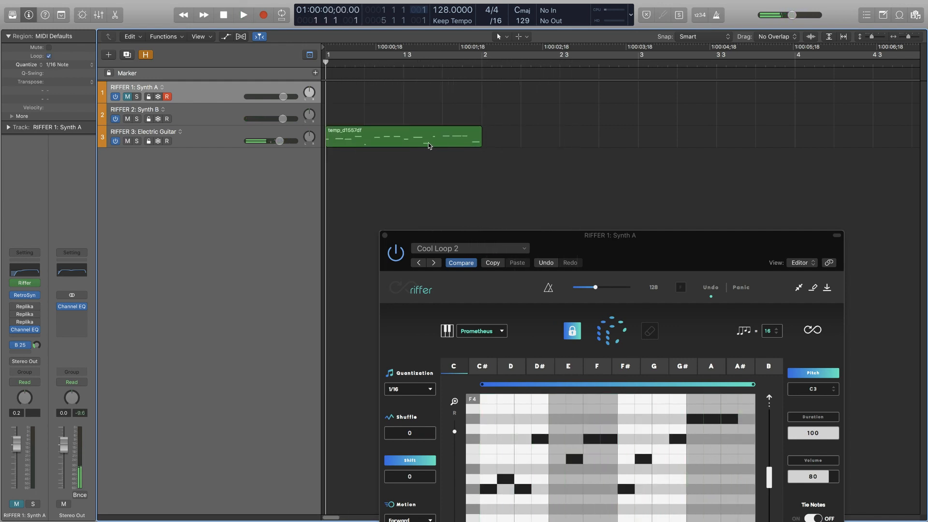
pyautogui.moveTo(428, 143); pyautogui.dragTo(424, 84)
pyautogui.press('Delete')
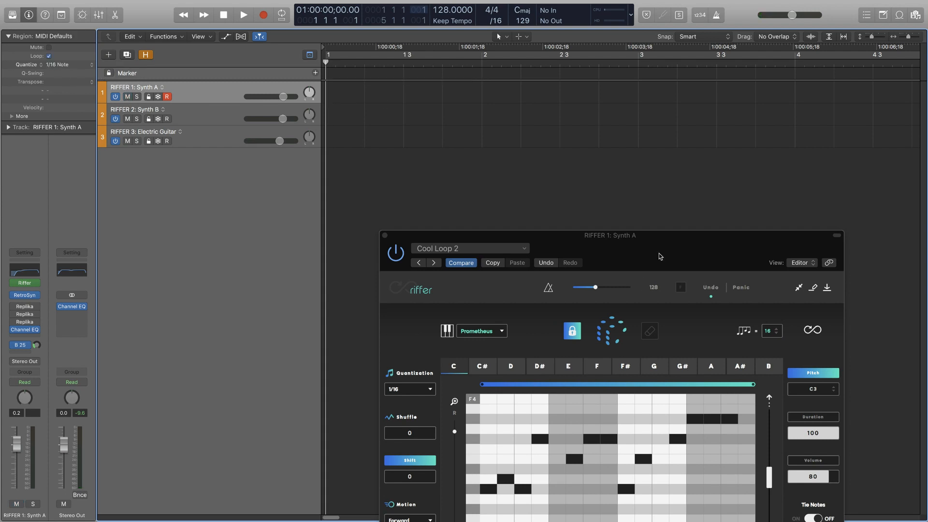
# Turn on Riffer's infinity mode for Synth A, zoom out the arrangement timeline, and briefly play the locked riff.
pyautogui.moveTo(660, 256); pyautogui.dragTo(621, 122)
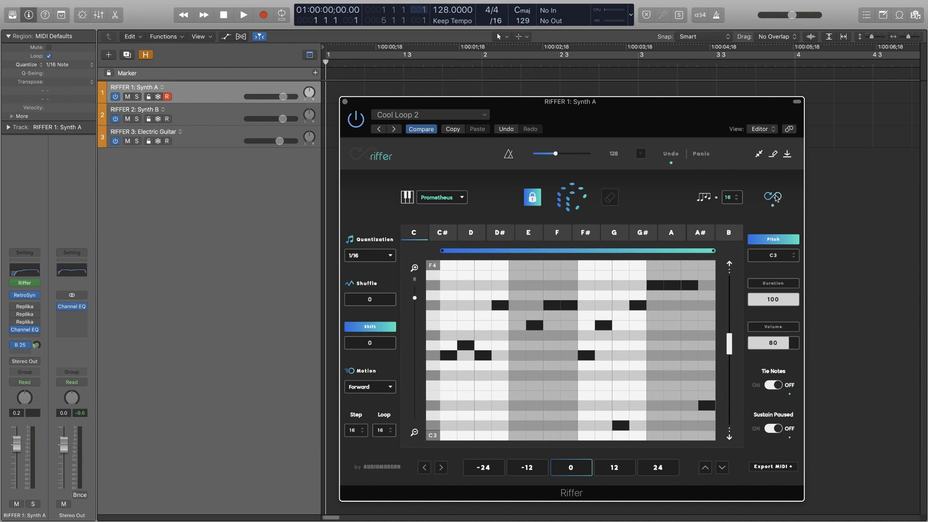
pyautogui.click(840, 225)
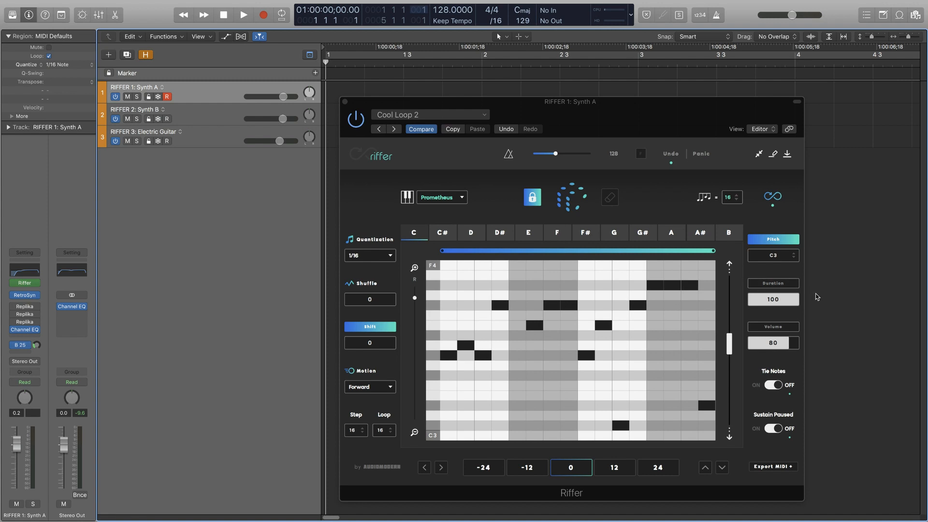
pyautogui.scroll(-5, 818, 296)
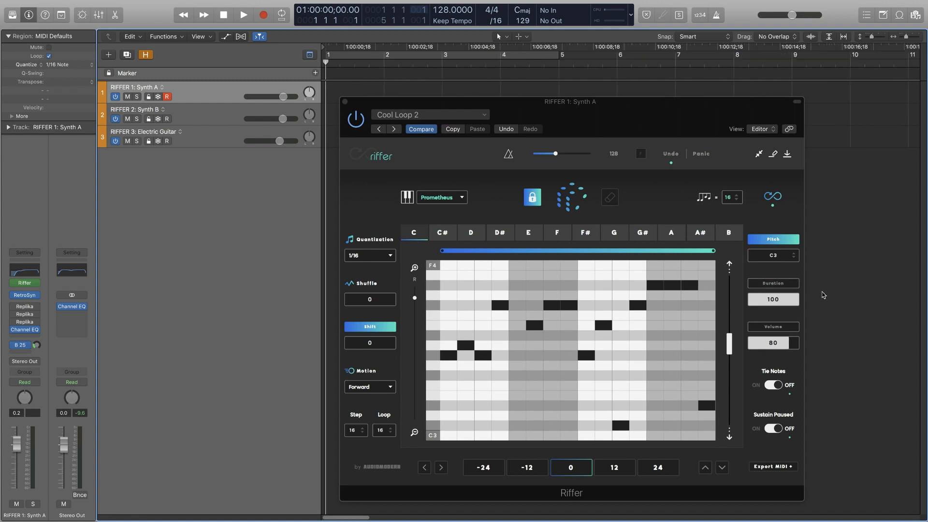
pyautogui.click(243, 15)
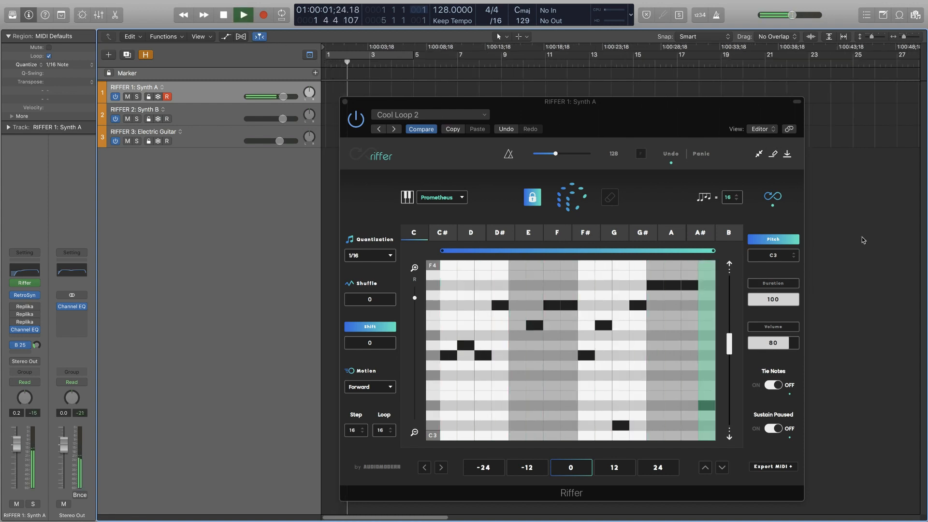
pyautogui.press('space')
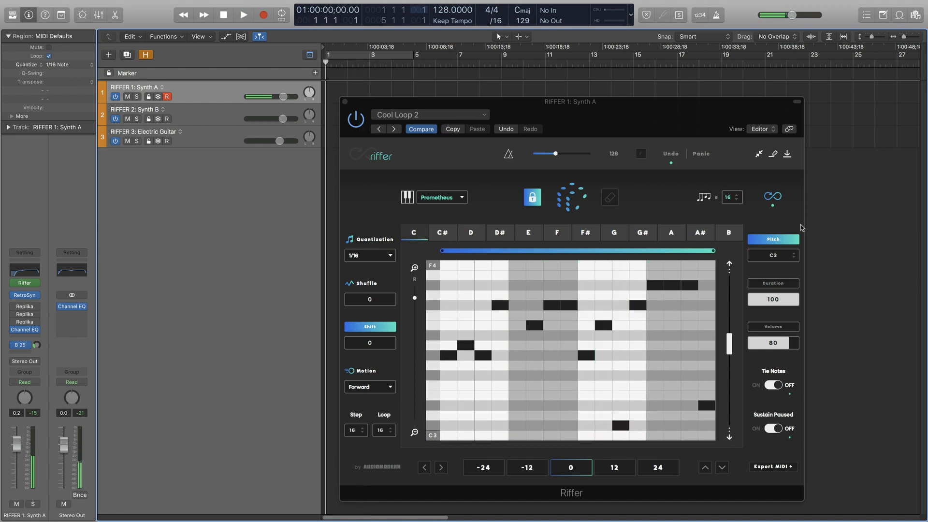
# Unlock the riff, check its duration and volume lanes, and play Synth A with the pitch lane displayed.
pyautogui.click(532, 199)
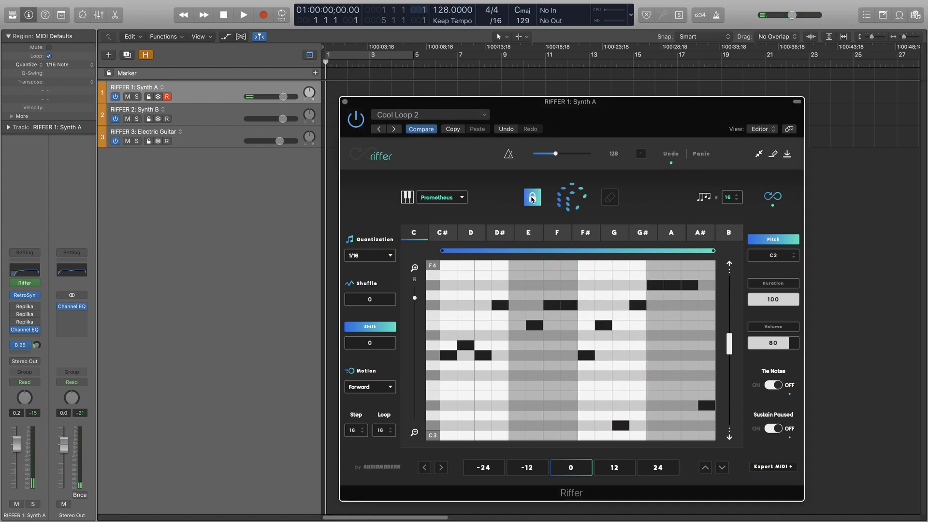
pyautogui.click(757, 283)
pyautogui.click(772, 327)
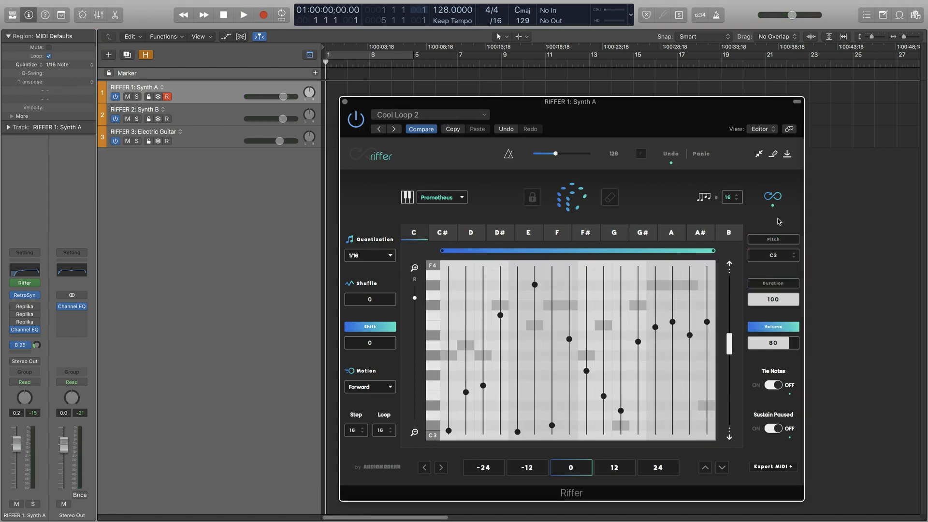
pyautogui.click(770, 241)
pyautogui.press('space')
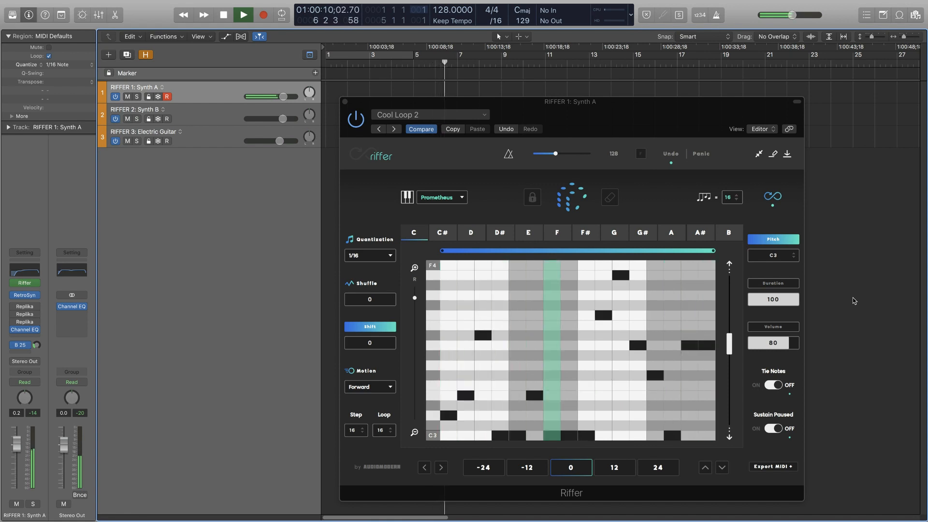
pyautogui.press('space')
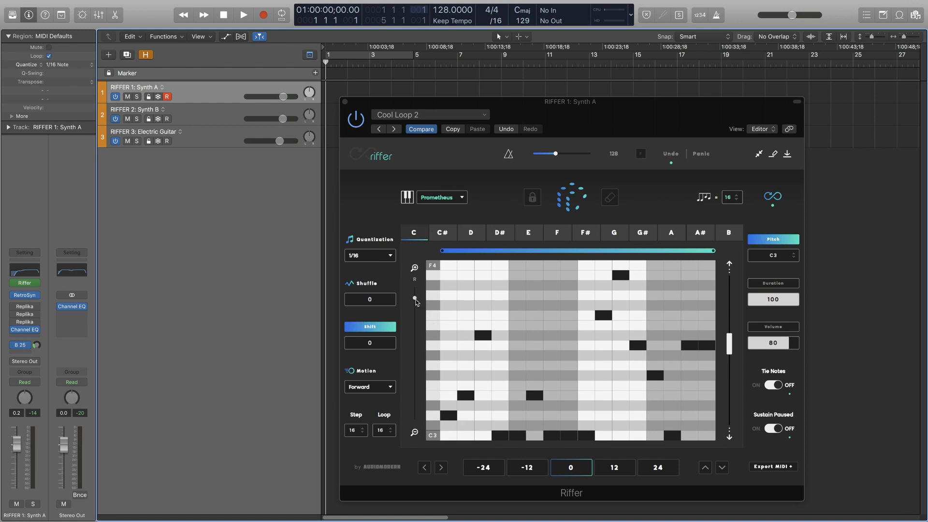
# Extend the riff's pitch range up to C5 and set Shift to 66 while playing Synth A.
pyautogui.moveTo(416, 299); pyautogui.dragTo(415, 313)
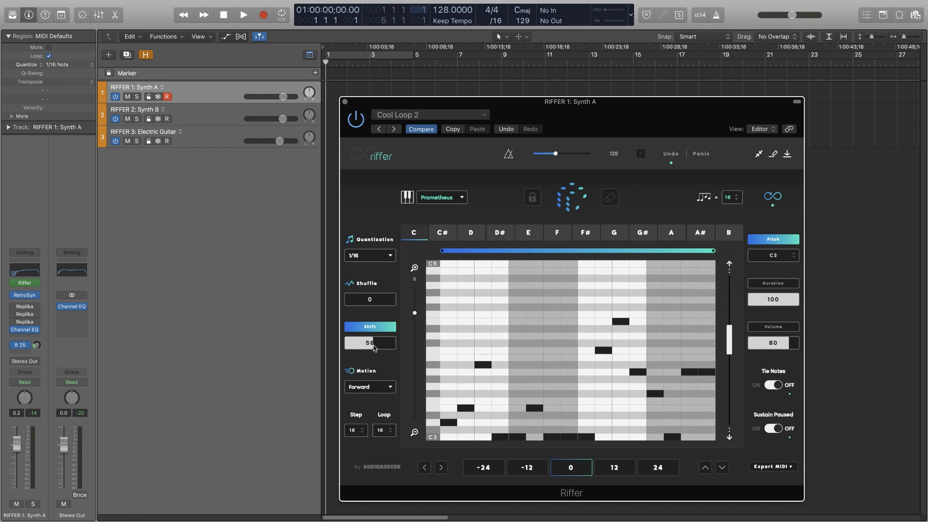
pyautogui.press('space')
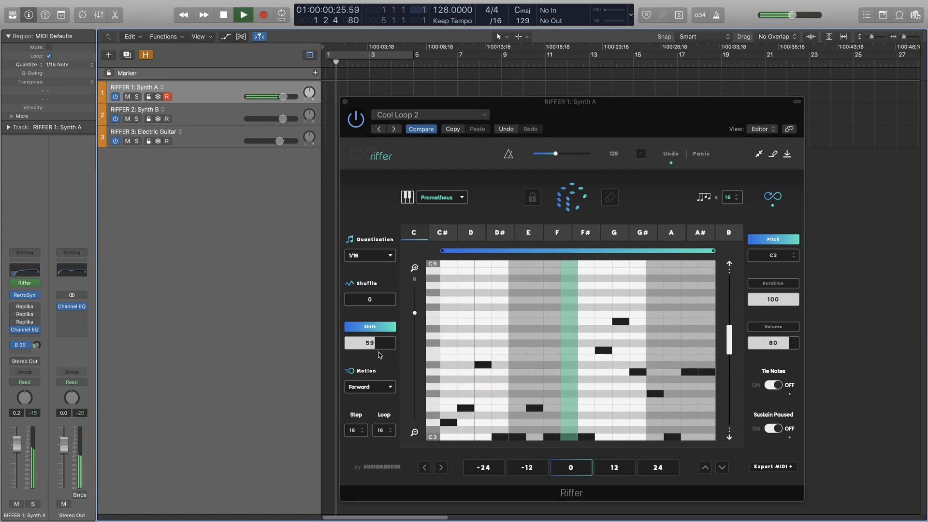
pyautogui.click(377, 343)
pyautogui.click(379, 343)
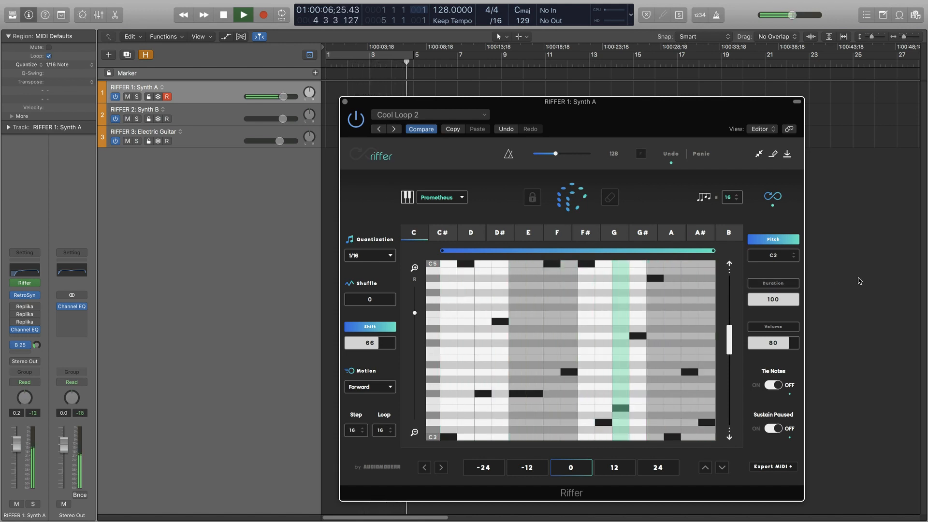
pyautogui.press('space')
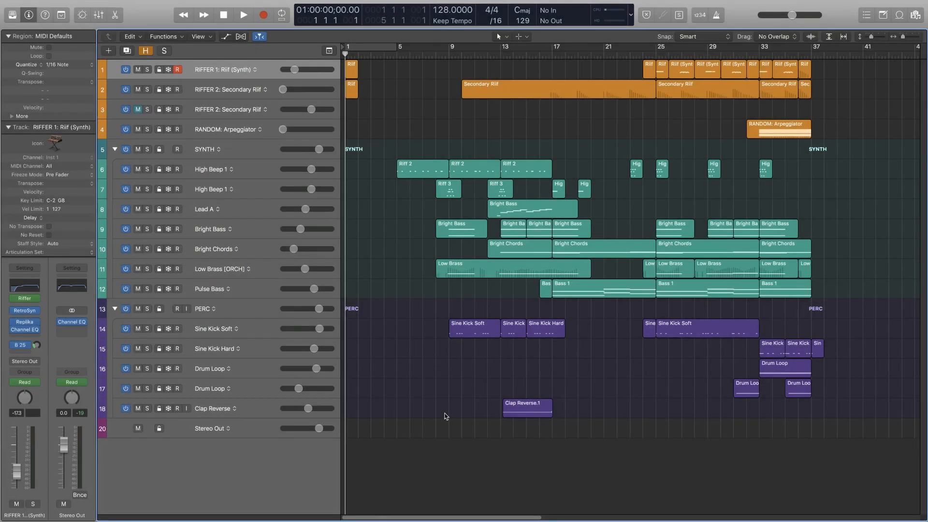
# Solo the RIFFER 1 and RIFFER 2 tracks in the full arrangement and select RIFFER 1.
pyautogui.press('super+Right')
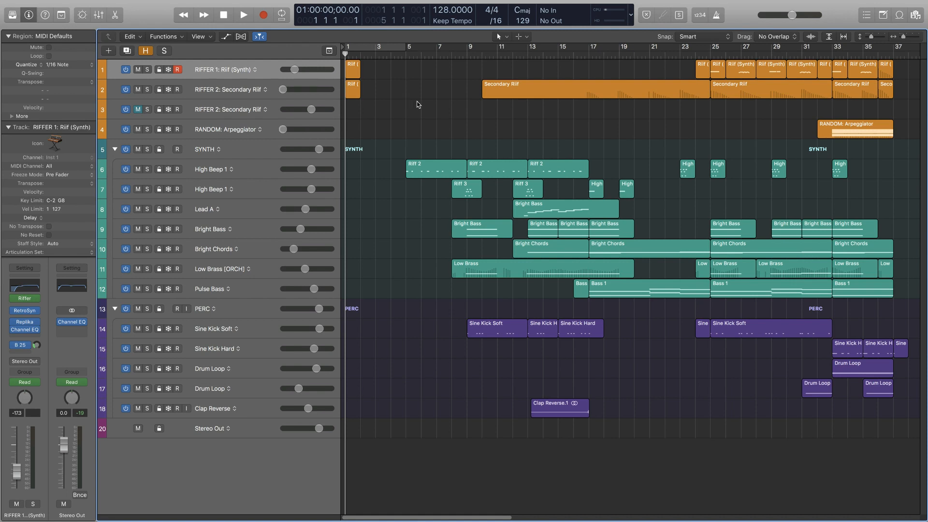
pyautogui.press('super+Right')
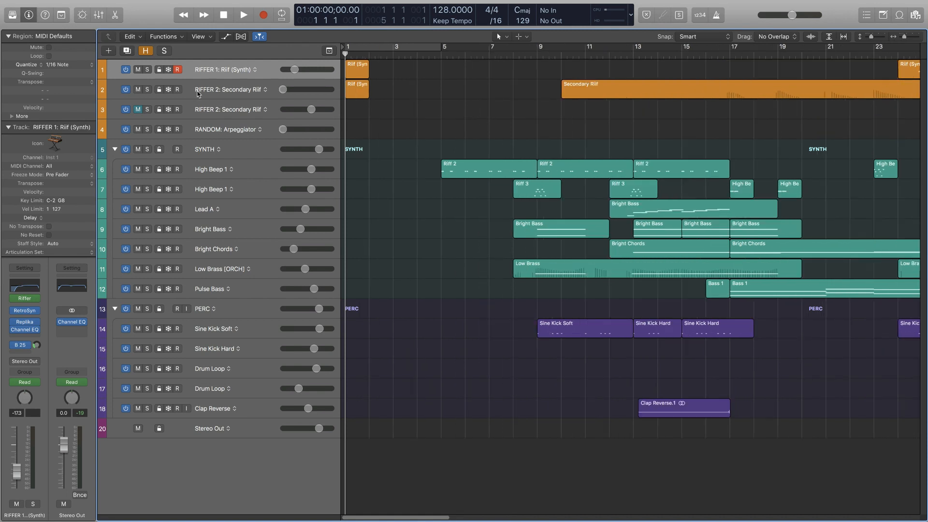
pyautogui.click(223, 91)
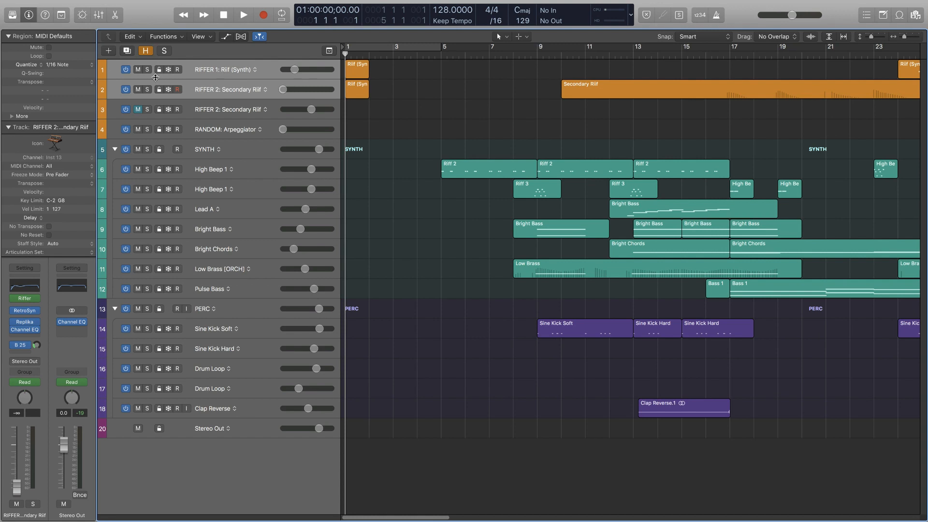
pyautogui.click(148, 70)
pyautogui.click(216, 71)
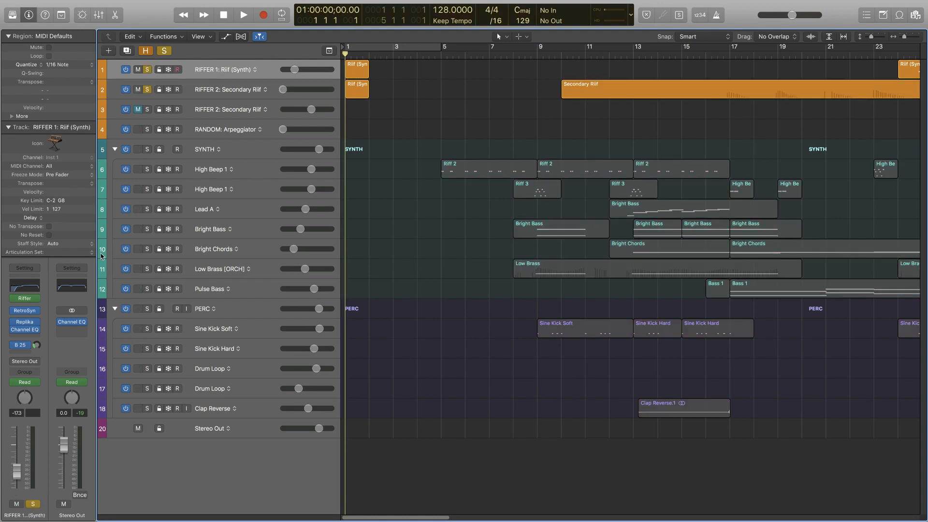
# Place the playhead at bar 5 and open Riffer on the RIFFER 1 track with its window linked to track selection.
pyautogui.click(444, 54)
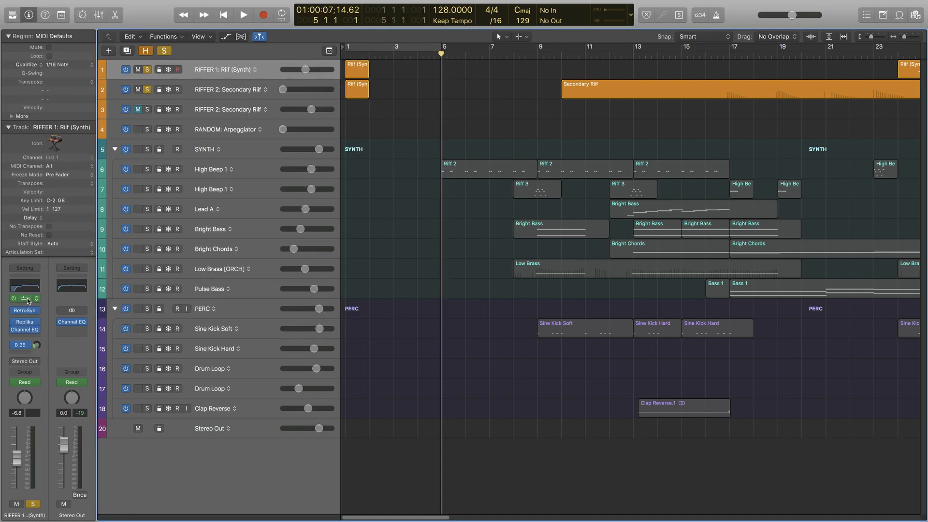
pyautogui.click(28, 301)
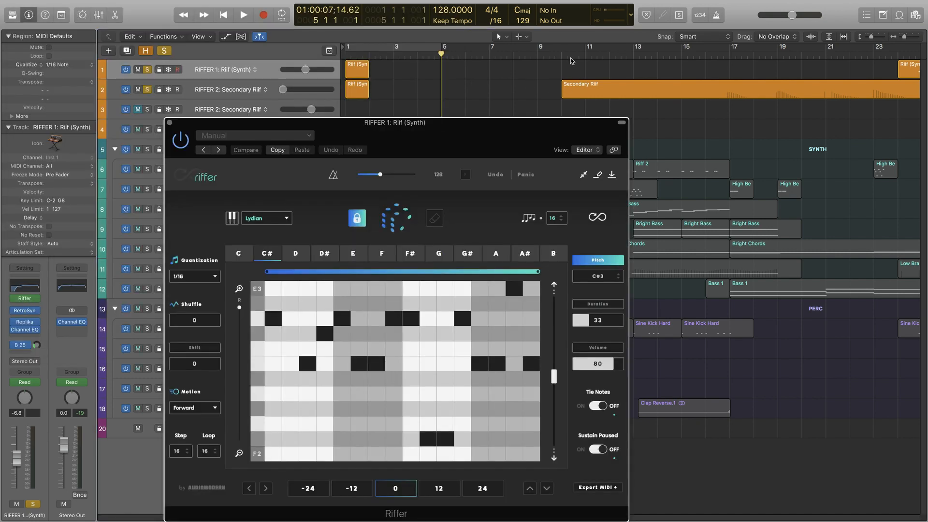
pyautogui.click(614, 150)
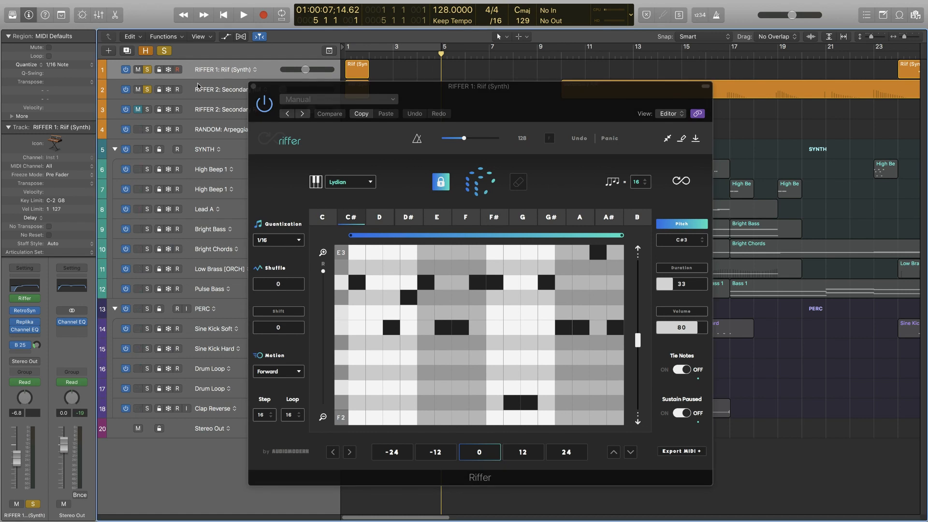
# Remove the solo from RIFFER 2 and play RIFFER 1 on its own from bar 5.
pyautogui.click(146, 89)
pyautogui.press('space')
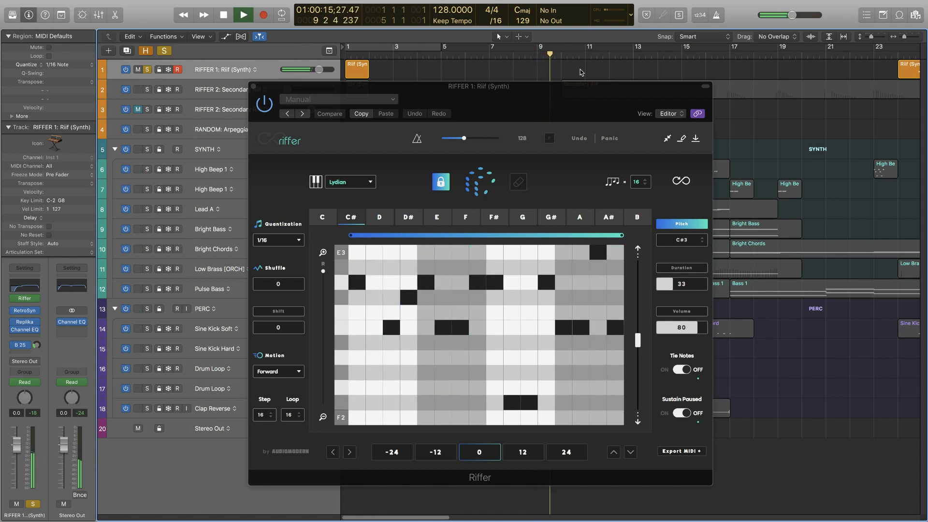
pyautogui.press('space')
# Switch the solo from RIFFER 1 to RIFFER 2 and play its riff, moving the Riffer window clear of the region.
pyautogui.press('s')
pyautogui.press('Down')
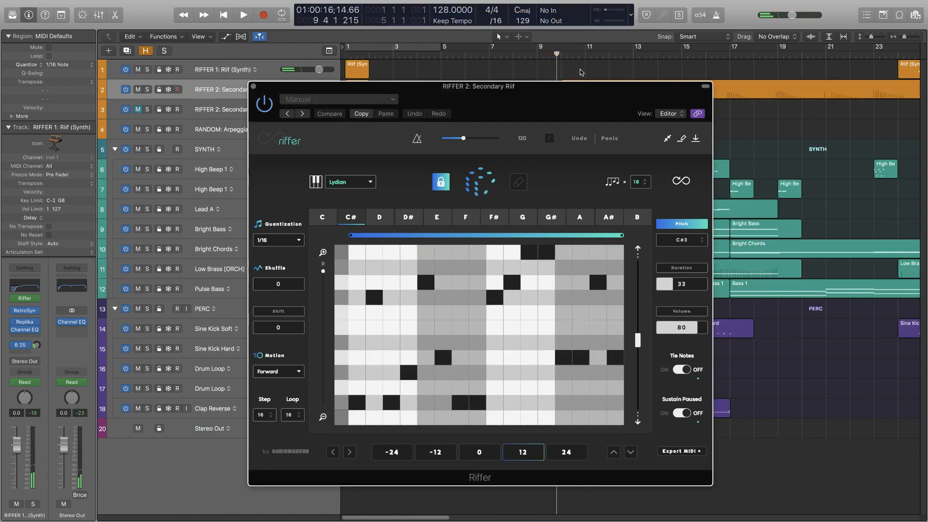
pyautogui.press('s')
pyautogui.press('space')
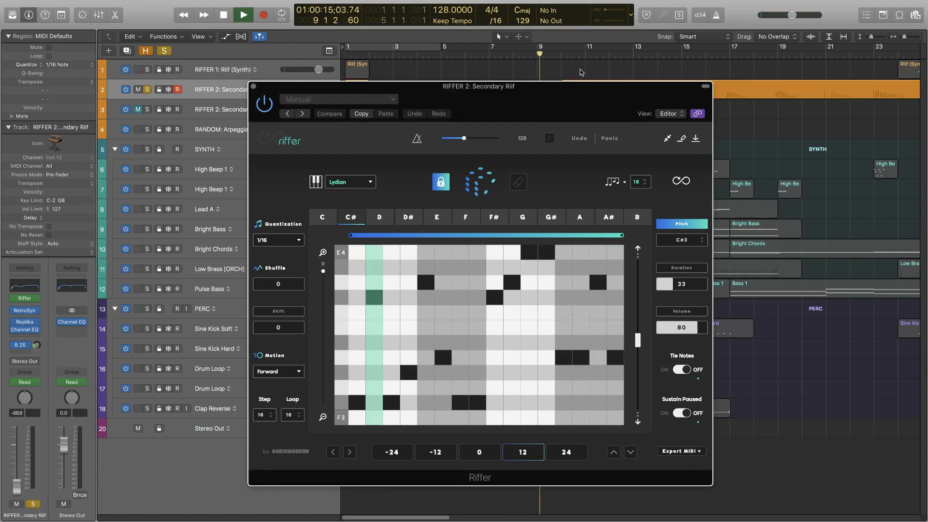
pyautogui.press('space')
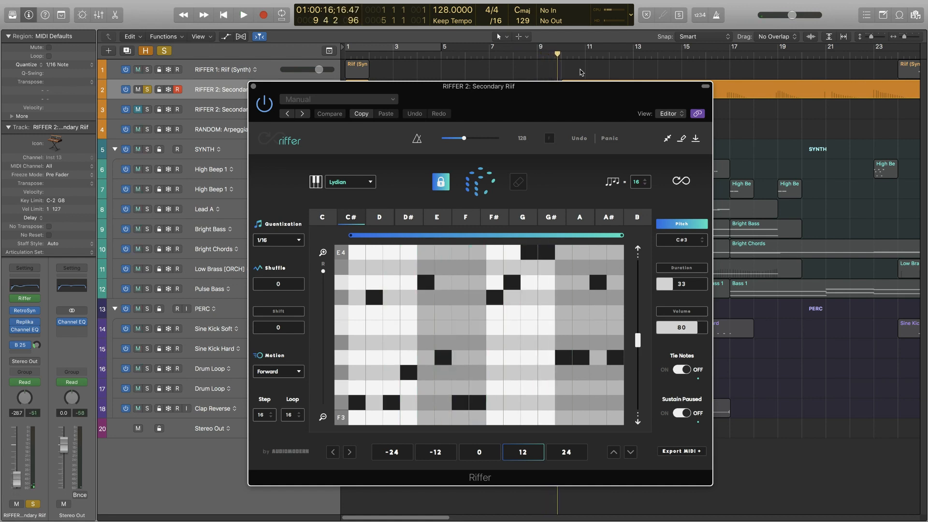
pyautogui.press('space')
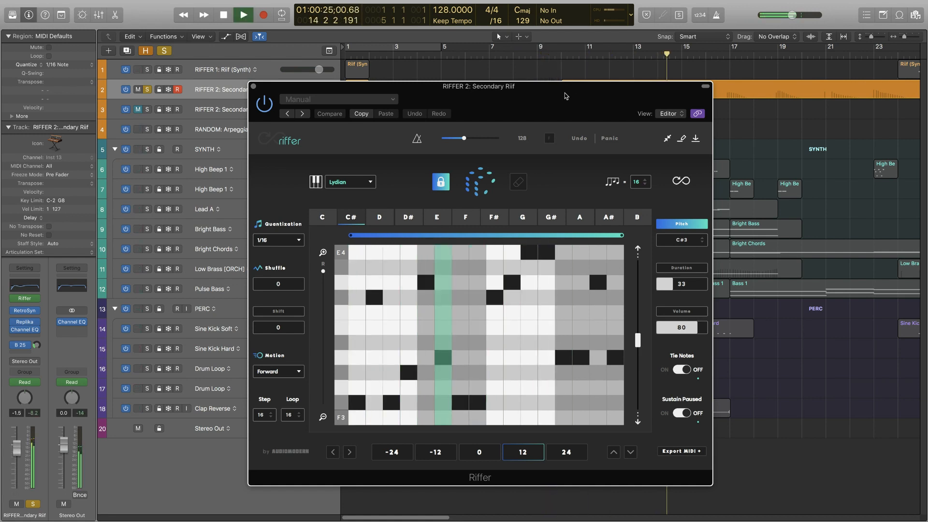
pyautogui.moveTo(564, 89); pyautogui.dragTo(559, 122)
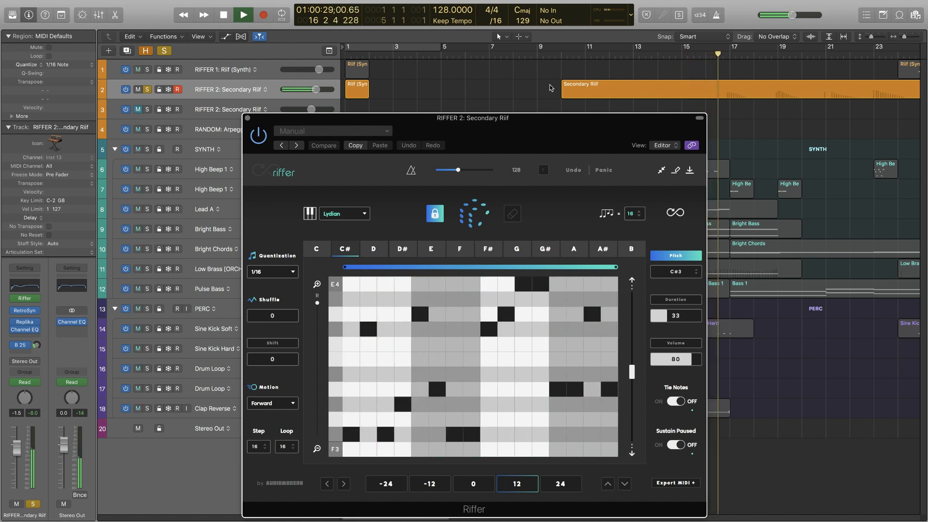
pyautogui.press('space')
# Rewind to bar 13, add RIFFER 1 to the solo, and play both riffs together.
pyautogui.press(',')
pyautogui.press(',')
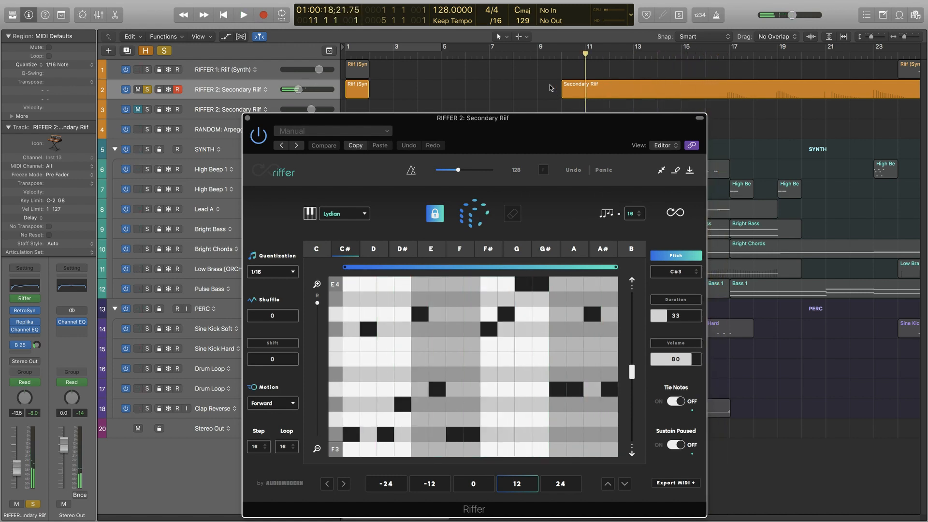
pyautogui.click(144, 72)
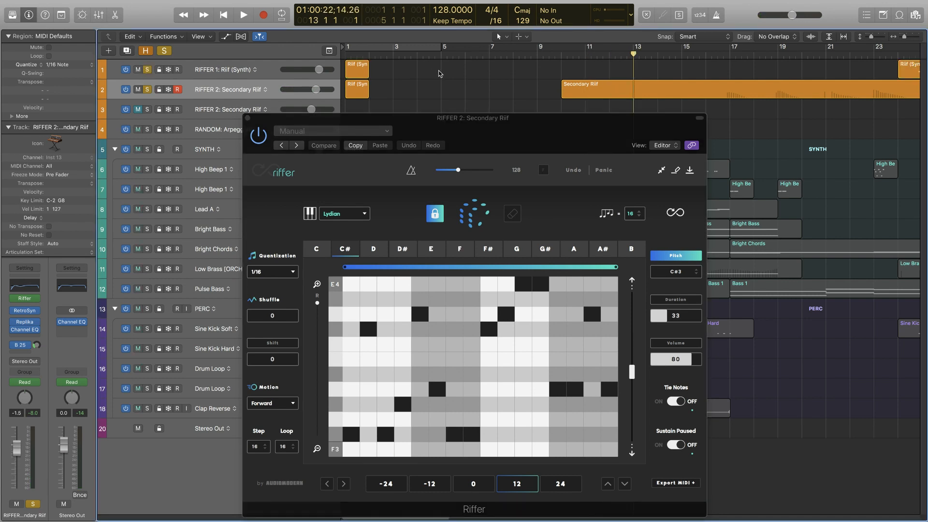
pyautogui.press('space')
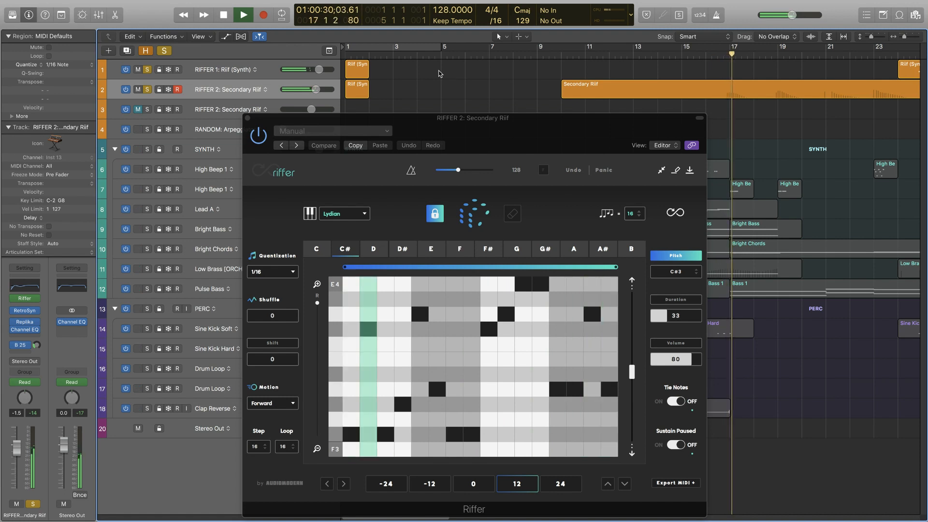
pyautogui.press('space')
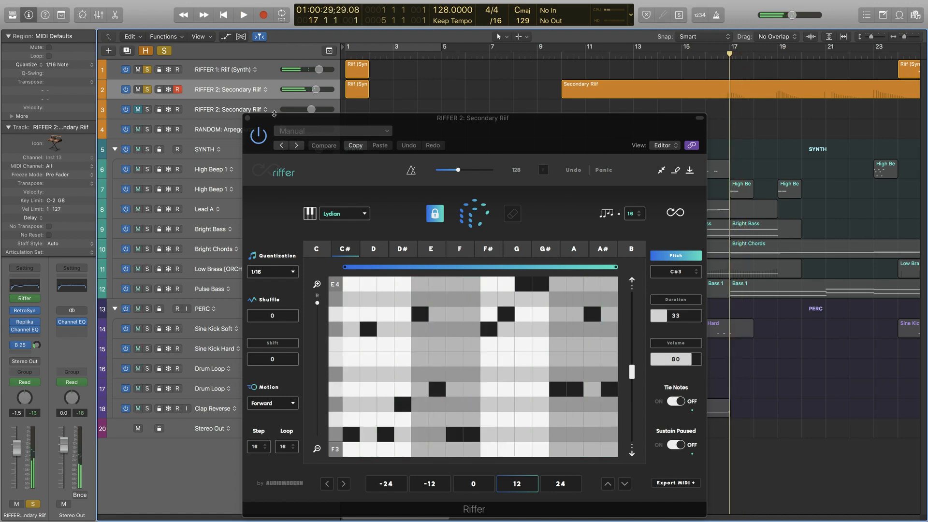
# Close Riffer, leave only RIFFER 2 soloed, and play the Secondary Riif region from bar 16 with its modulation automation in the Piano Roll.
pyautogui.click(248, 119)
pyautogui.click(147, 70)
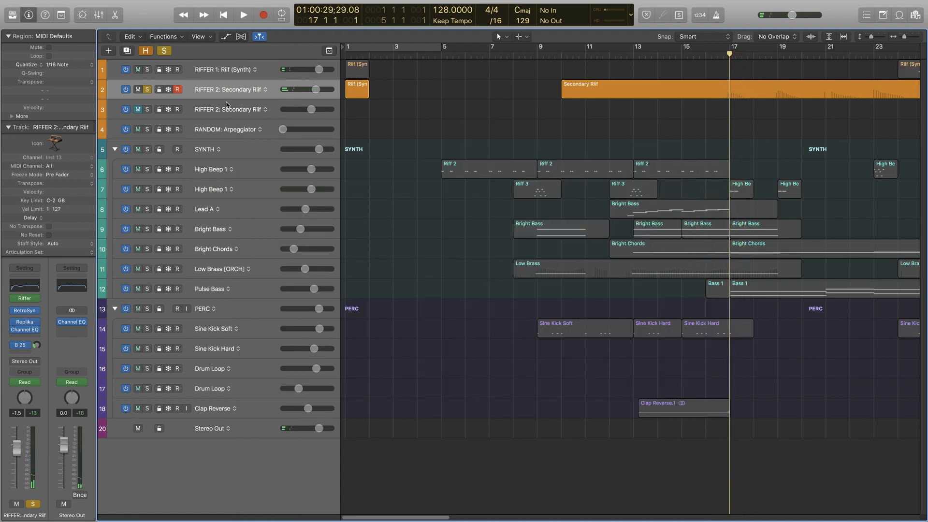
pyautogui.click(663, 84)
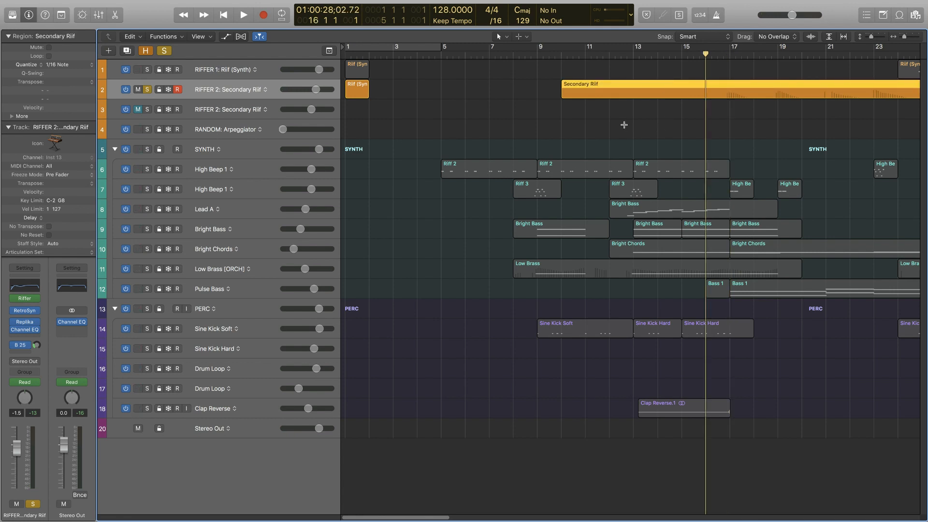
pyautogui.press('super+4')
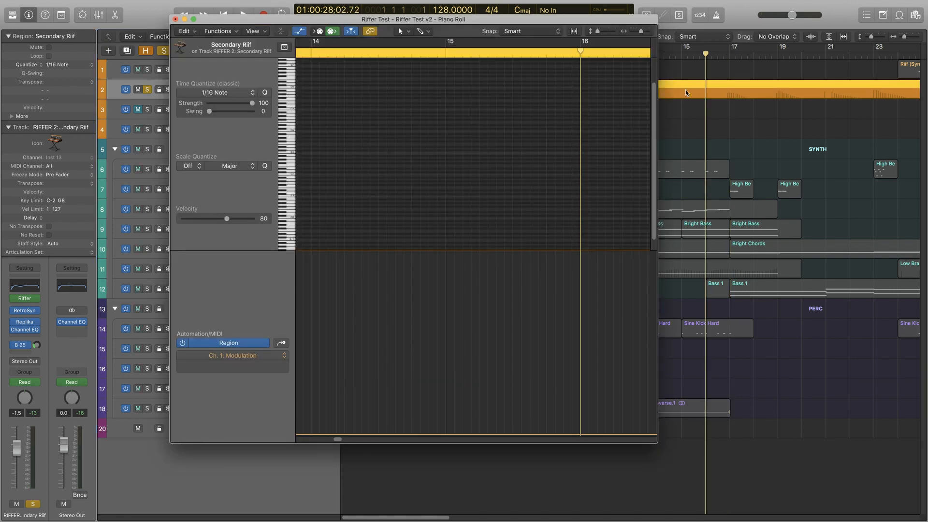
pyautogui.press('space')
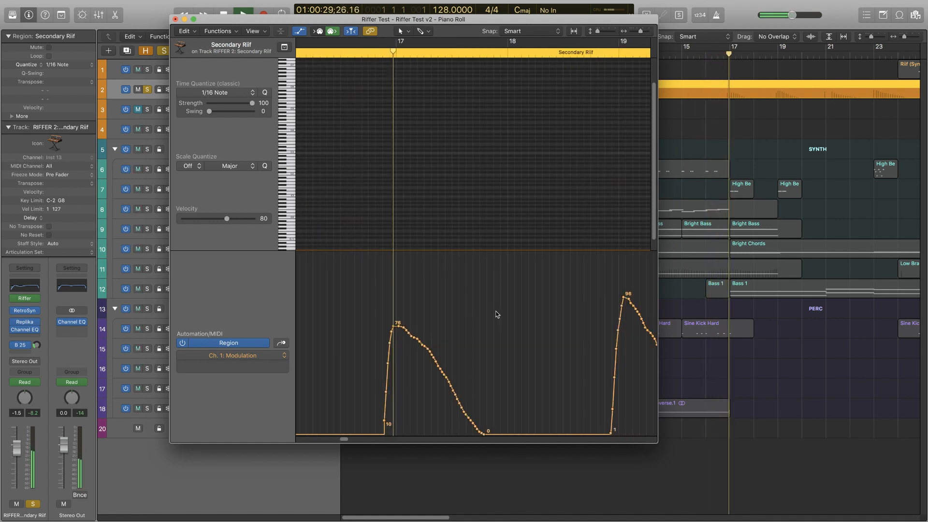
pyautogui.press('super+Left')
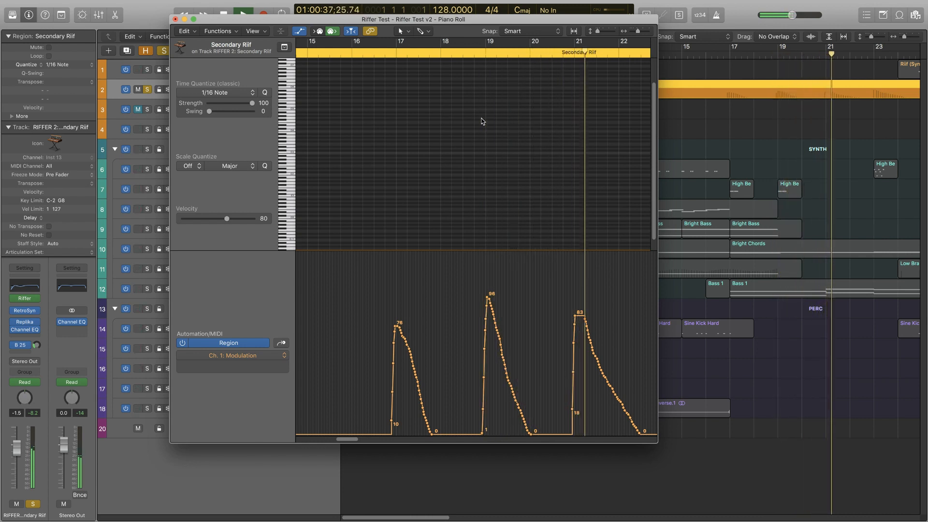
# Close the Piano Roll, add RIFFER 1 to the solo, and play both riffs from bar 25.
pyautogui.click(176, 19)
pyautogui.click(469, 110)
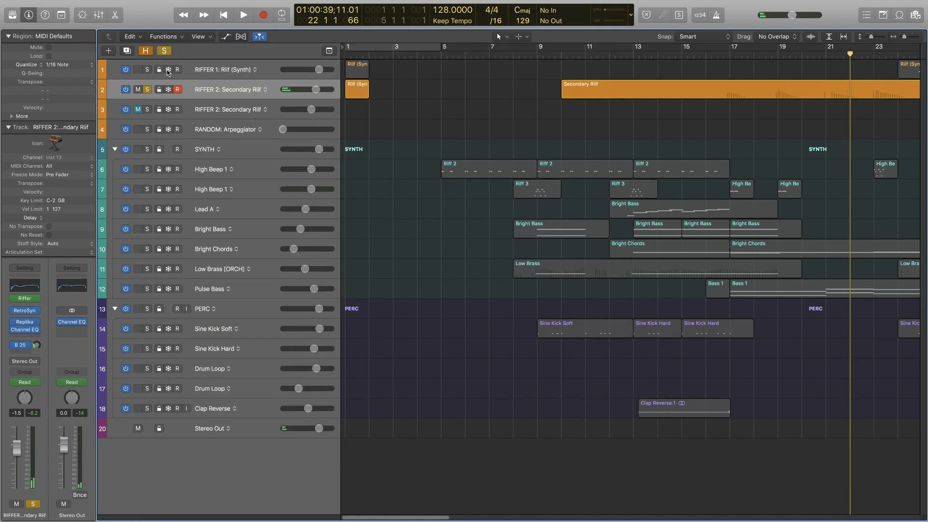
pyautogui.click(148, 71)
pyautogui.scroll(-4, 537, 73)
pyautogui.hscroll(5, 537, 72)
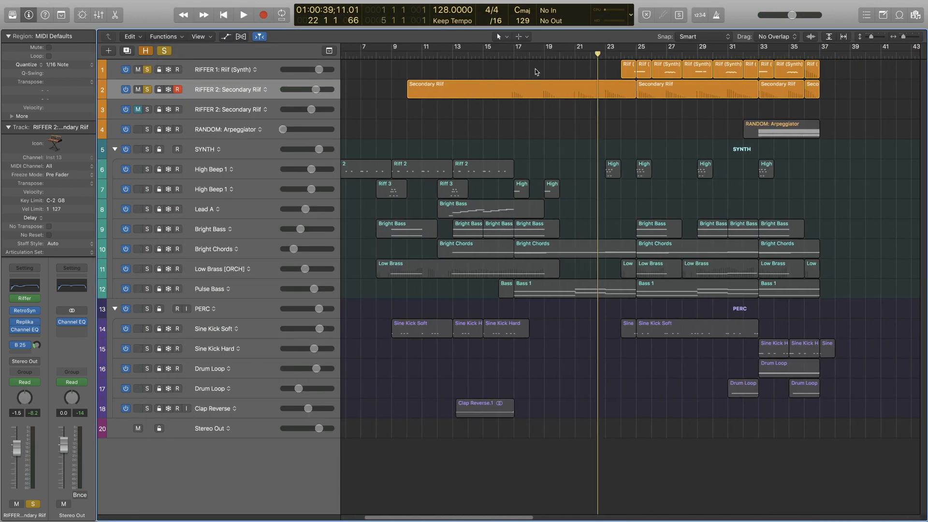
pyautogui.click(615, 53)
pyautogui.scroll(5, 619, 66)
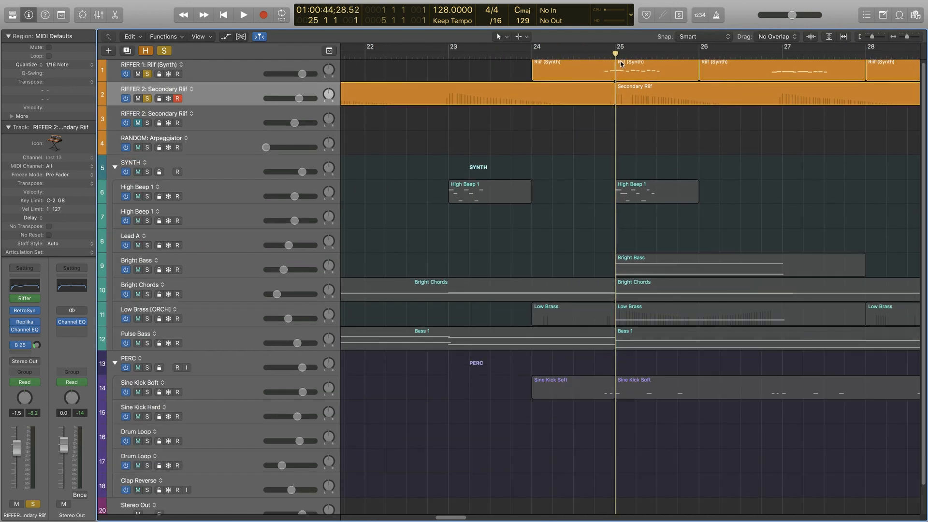
pyautogui.press('space')
pyautogui.scroll(-2, 620, 66)
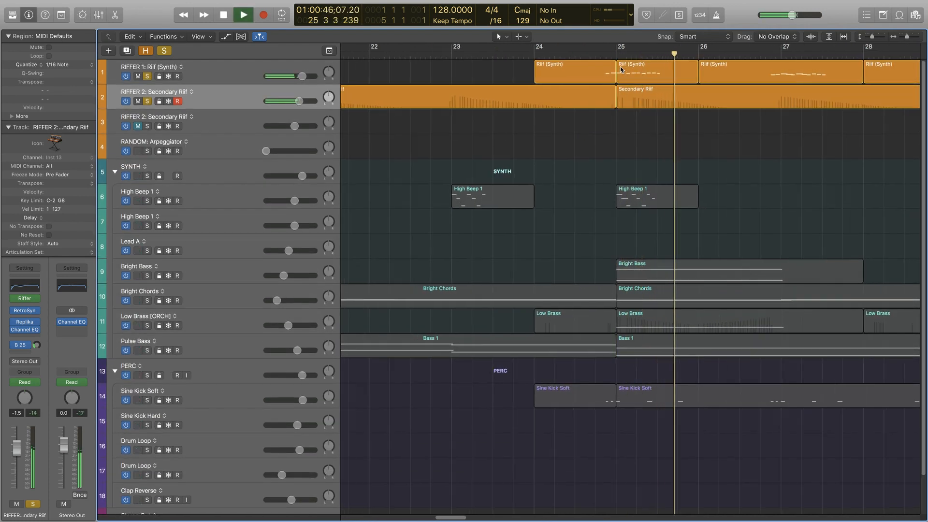
pyautogui.hscroll(3, 620, 66)
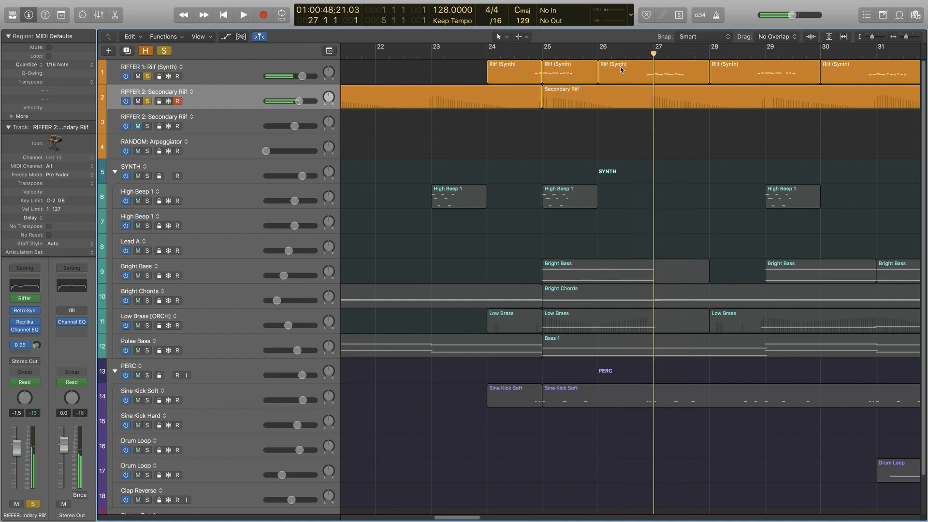
pyautogui.press('space')
# Check the RIFFER 1 region at bar 26 in the Piano Roll, then play it with RIFFER 2's solo removed.
pyautogui.doubleClick(624, 70)
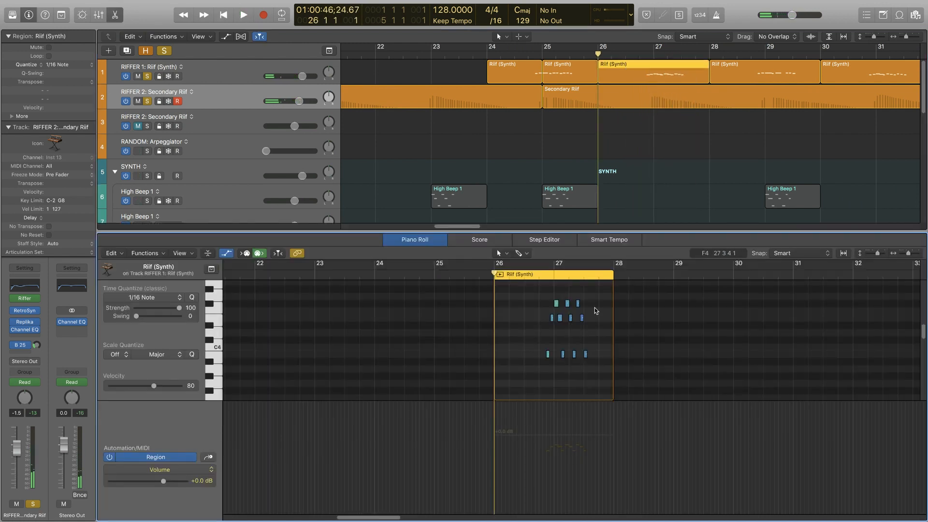
pyautogui.press('e')
pyautogui.click(231, 77)
pyautogui.click(147, 101)
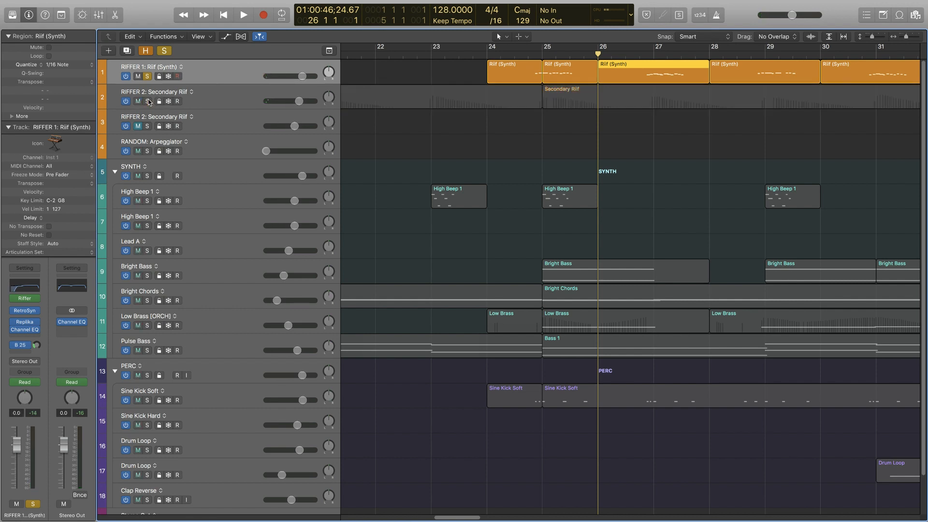
pyautogui.press('space')
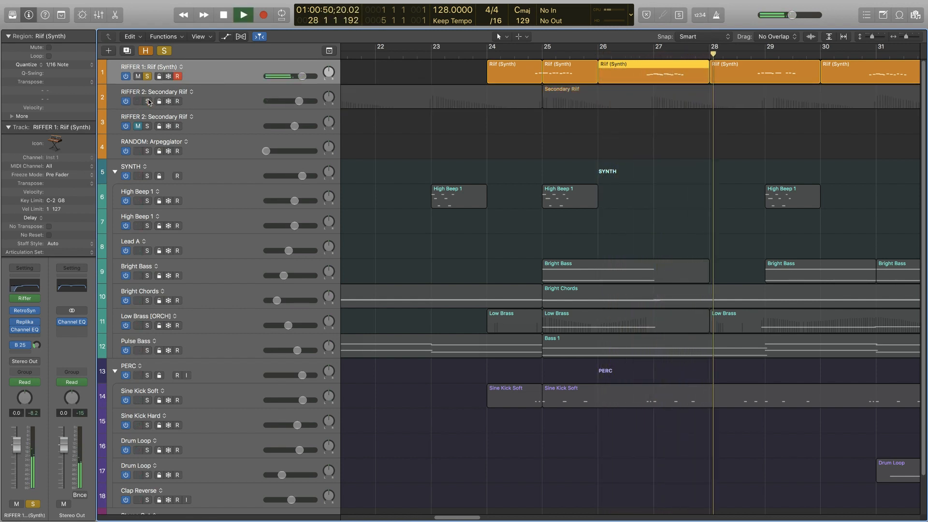
# Remove the solo from RIFFER 1, stop playback, and rewind the playhead to bar 24.
pyautogui.press('s')
pyautogui.press('space')
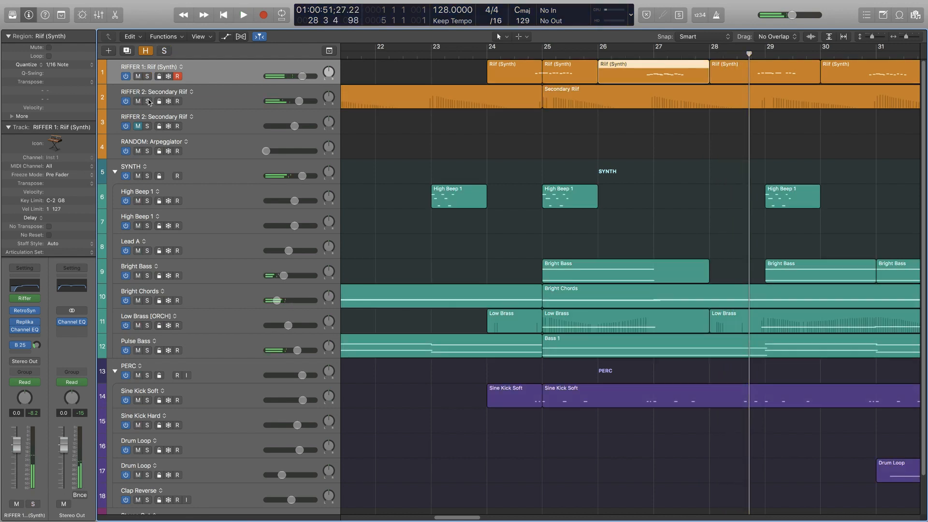
pyautogui.press(',')
pyautogui.press(',')
pyautogui.press(',')
pyautogui.press(',')
pyautogui.press(',')
pyautogui.click(383, 71)
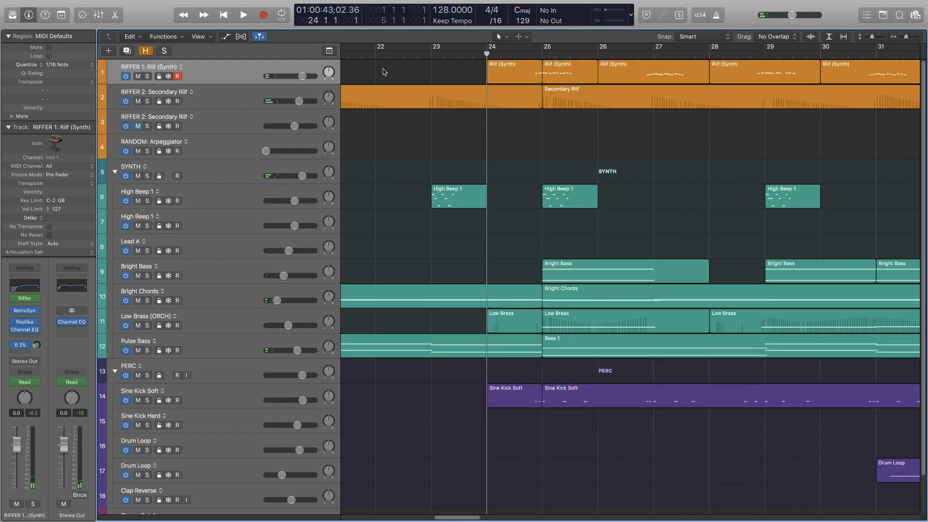
pyautogui.press('v')
pyautogui.press('super+Left')
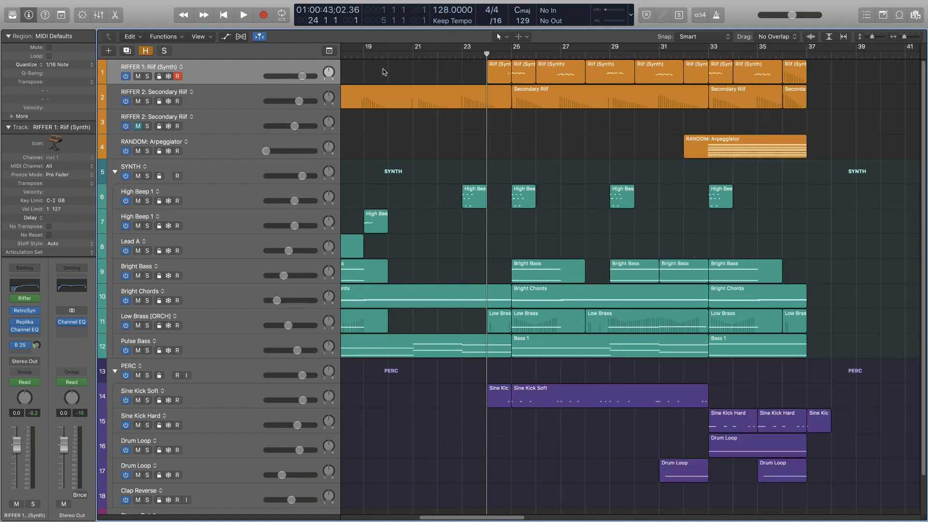
# Select the RANDOM: Arpeggiator track and place the playhead at bar 33 within its region.
pyautogui.click(211, 147)
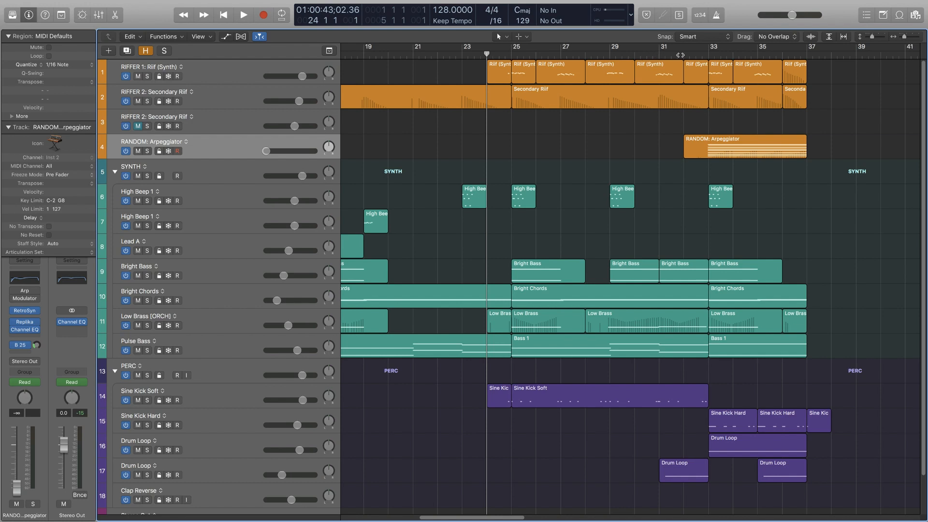
pyautogui.click(682, 55)
pyautogui.press('super+Left')
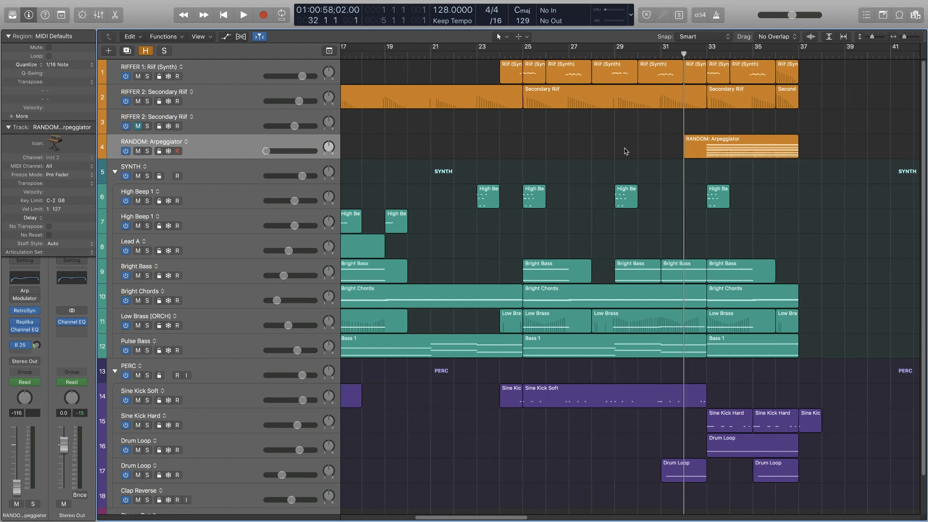
pyautogui.press('.')
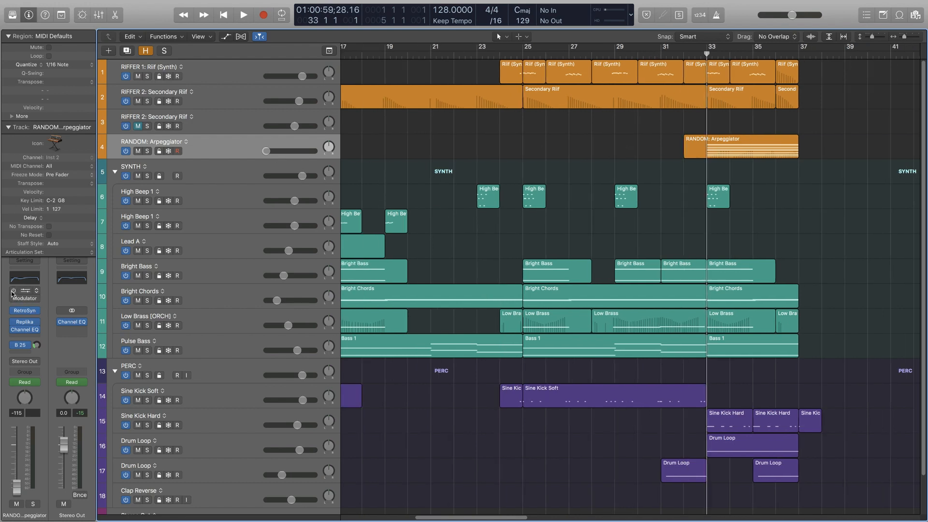
# Open the track's Arpeggiator, move it clear of the region, and play the soloed track from bar 33.
pyautogui.click(23, 292)
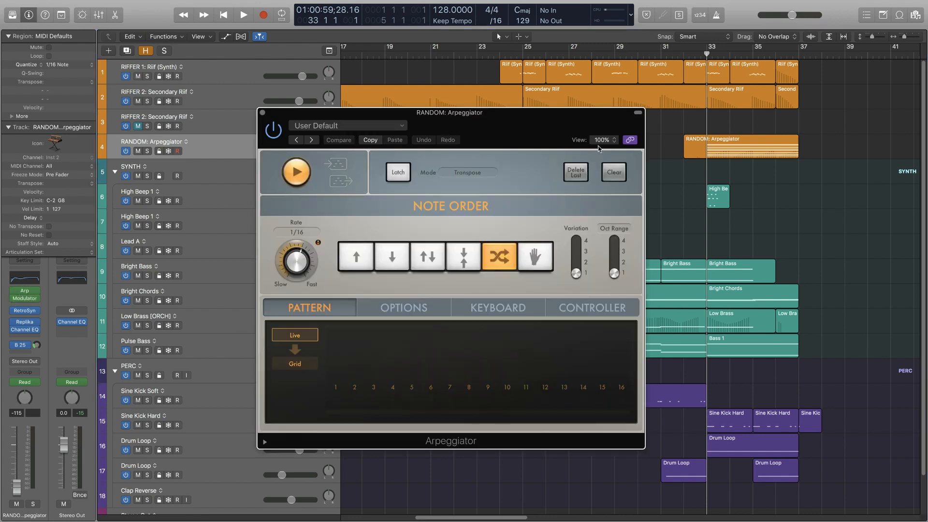
pyautogui.moveTo(521, 137); pyautogui.dragTo(419, 123)
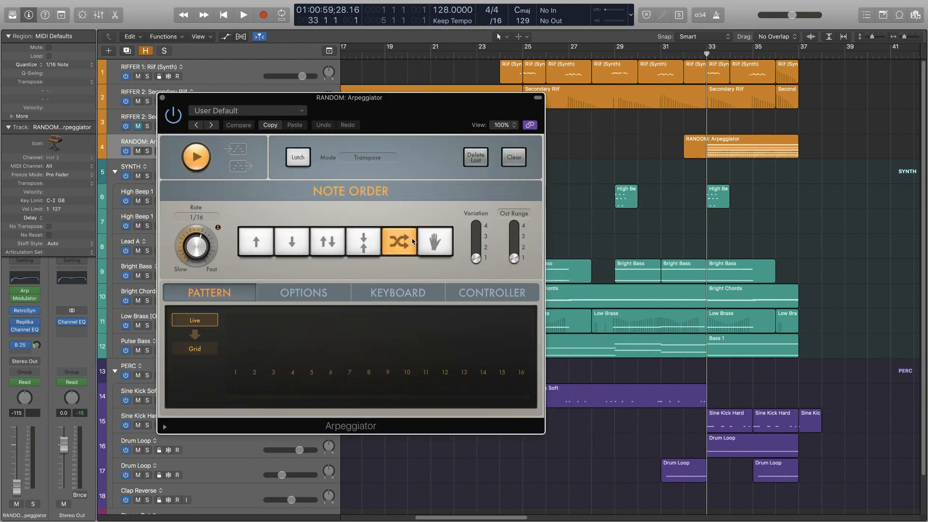
pyautogui.press('s')
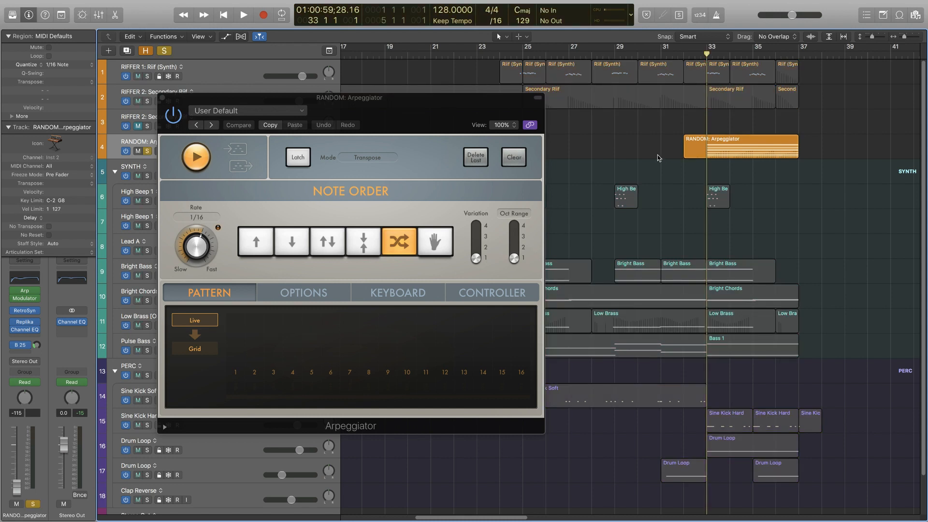
pyautogui.press('space')
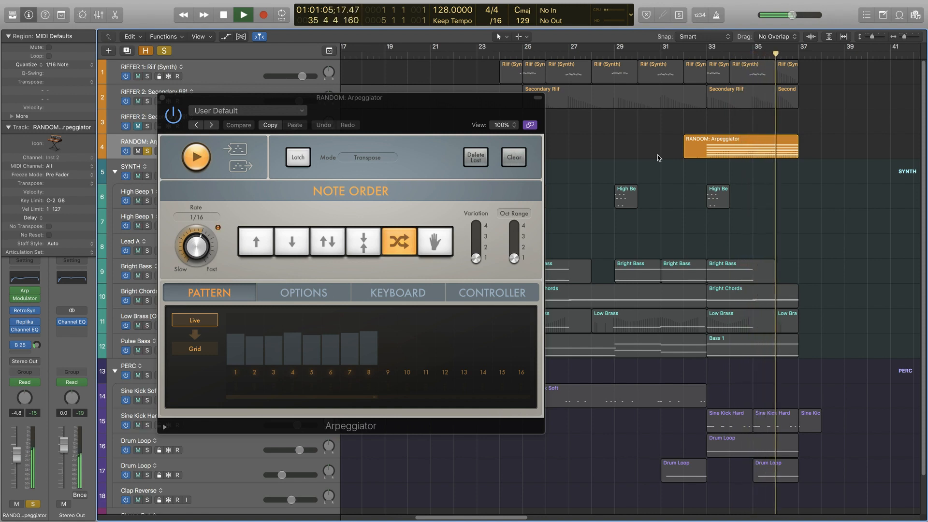
pyautogui.press('space')
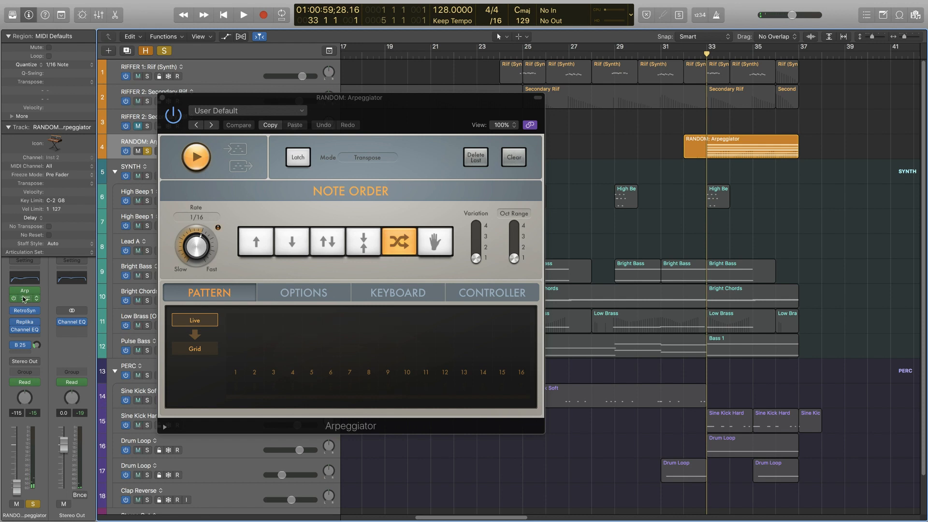
# Open the track's Modulator and Retro Synth, place both windows in view, and play the random filter cutoff modulation.
pyautogui.click(24, 299)
pyautogui.moveTo(426, 107); pyautogui.dragTo(764, 106)
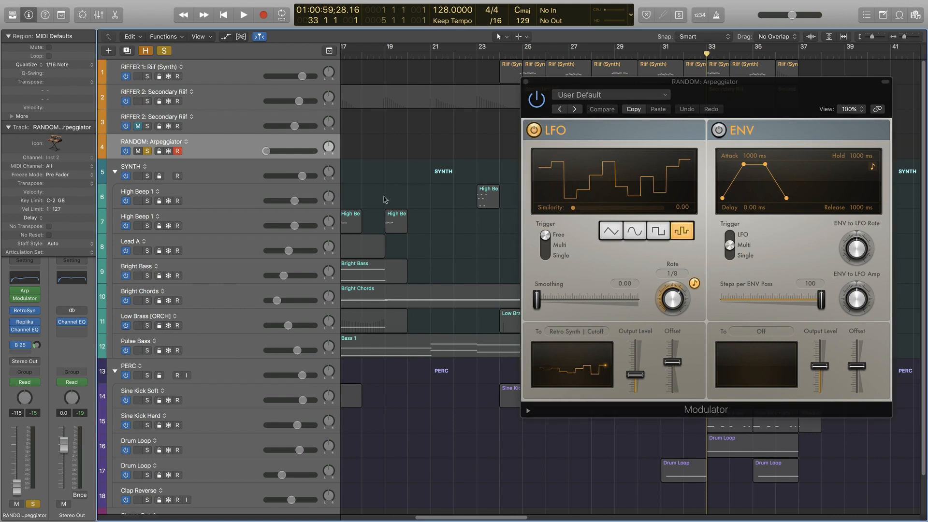
pyautogui.click(24, 312)
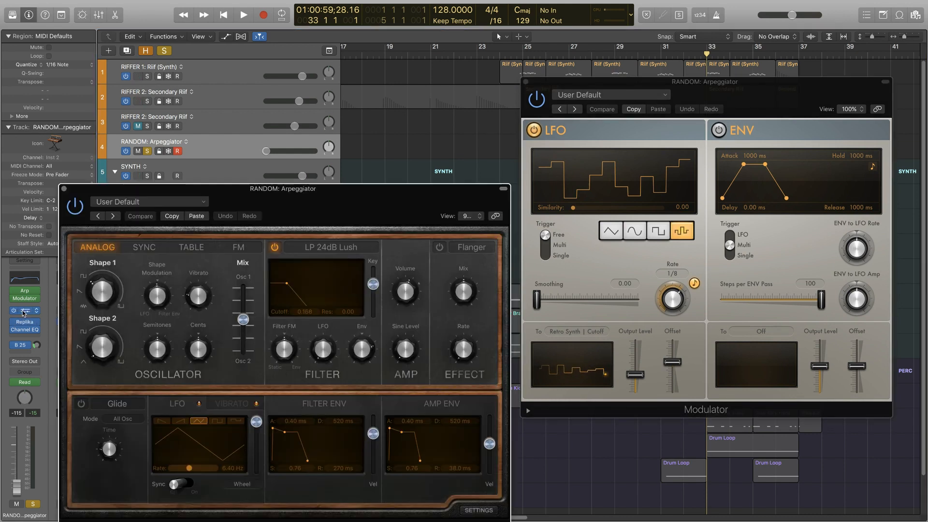
pyautogui.moveTo(320, 324); pyautogui.dragTo(247, 261)
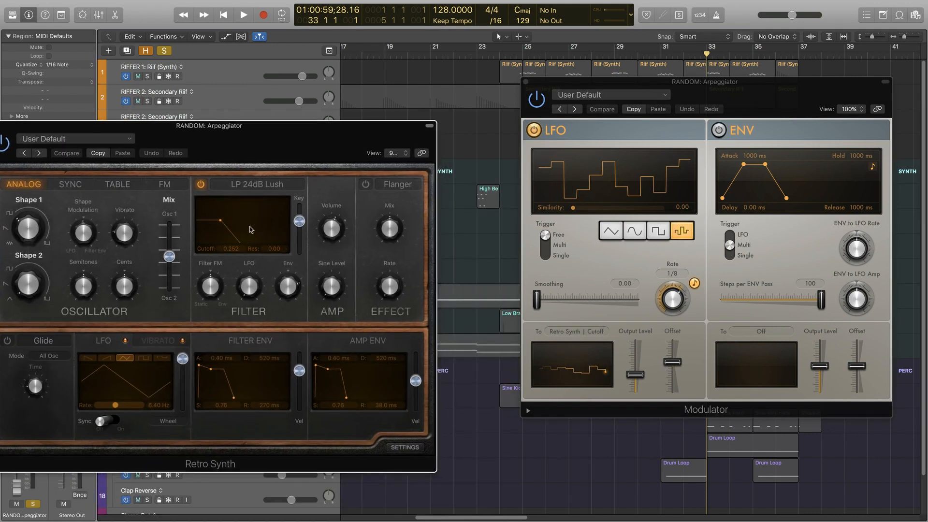
pyautogui.moveTo(267, 160); pyautogui.dragTo(324, 147)
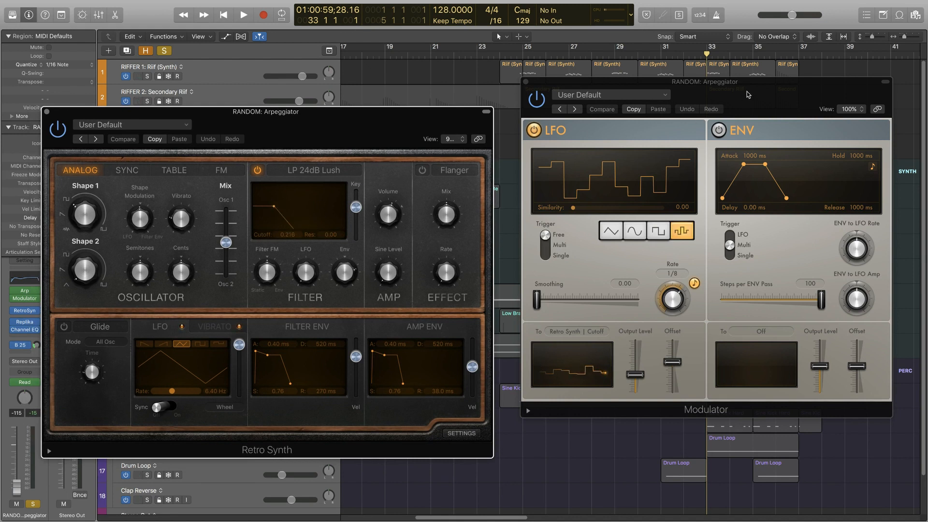
pyautogui.moveTo(748, 95); pyautogui.dragTo(713, 227)
pyautogui.press('space')
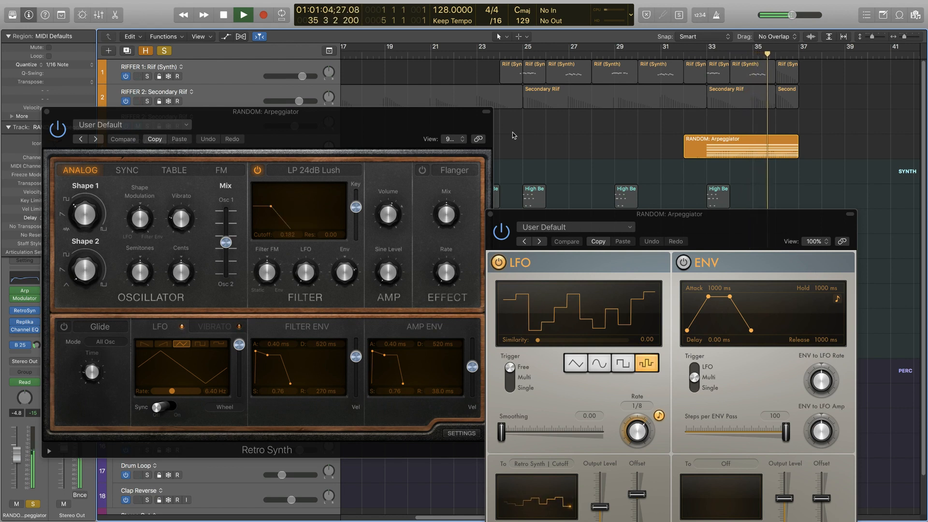
# Close the Retro Synth and Modulator windows and remove the solo from the RANDOM: Arpeggiator track.
pyautogui.click(46, 113)
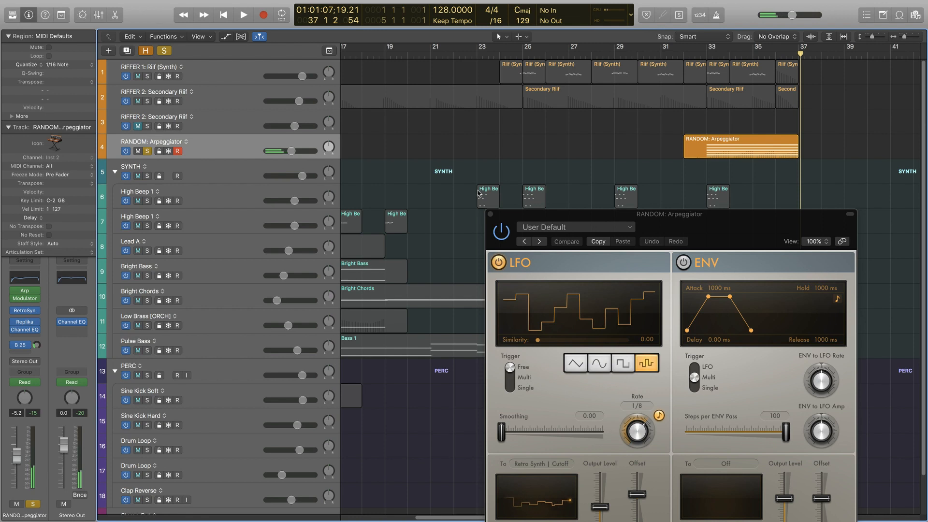
pyautogui.click(491, 215)
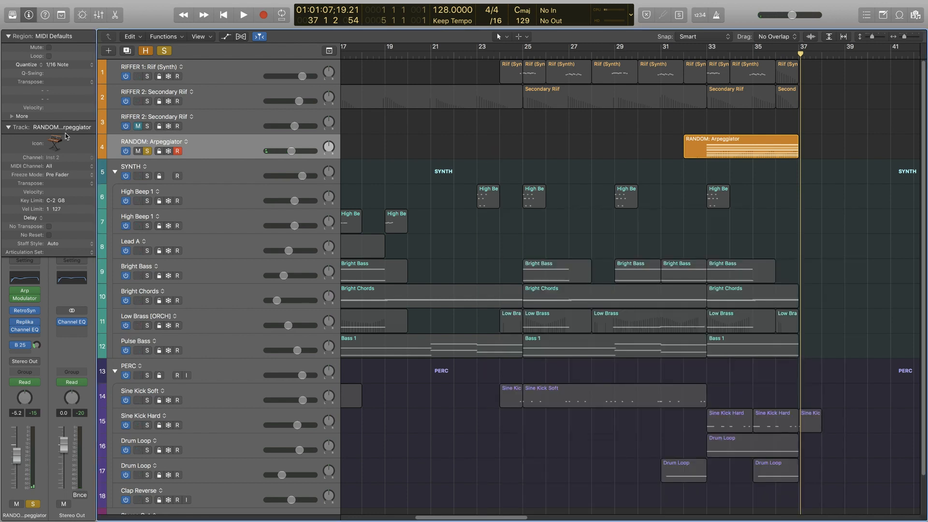
pyautogui.click(148, 151)
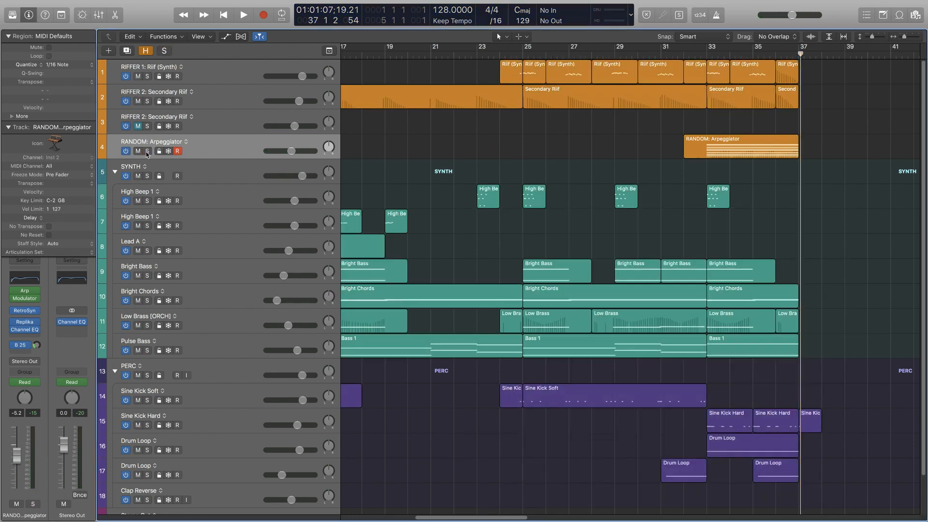
# Select the muted RIFFER 2 track, return to the project start, fit all tracks in view, and play the full arrangement.
pyautogui.click(227, 129)
pyautogui.press('Return')
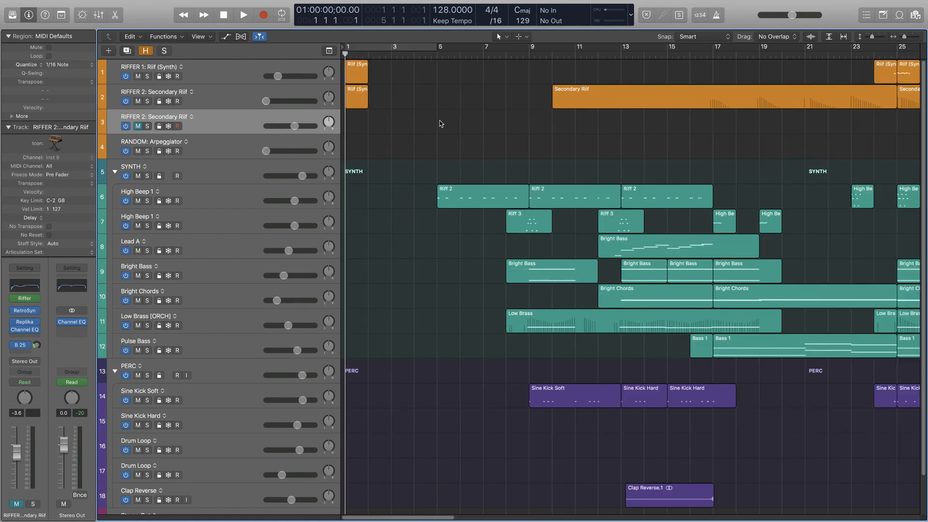
pyautogui.keyDown('ctrl'); pyautogui.keyDown('alt'); pyautogui.click(441, 122); pyautogui.keyUp('alt'); pyautogui.keyUp('ctrl')
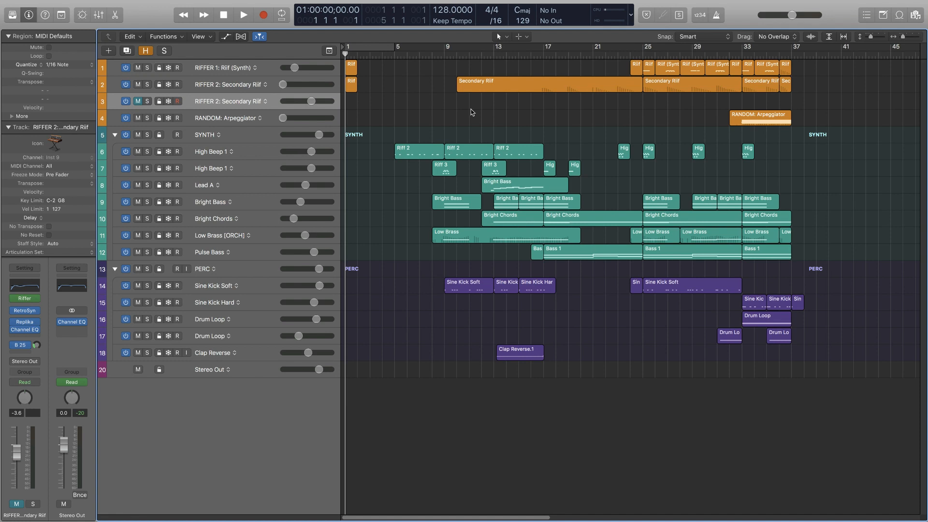
pyautogui.press('space')
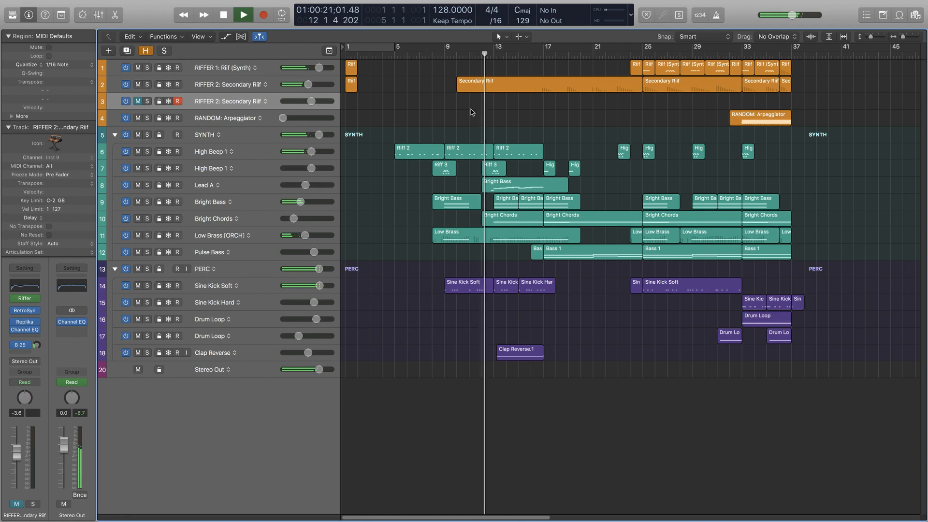
# Select RIFFER 1 during playback and open its Riffer plug-in with the window linked to the selected track.
pyautogui.press('Up')
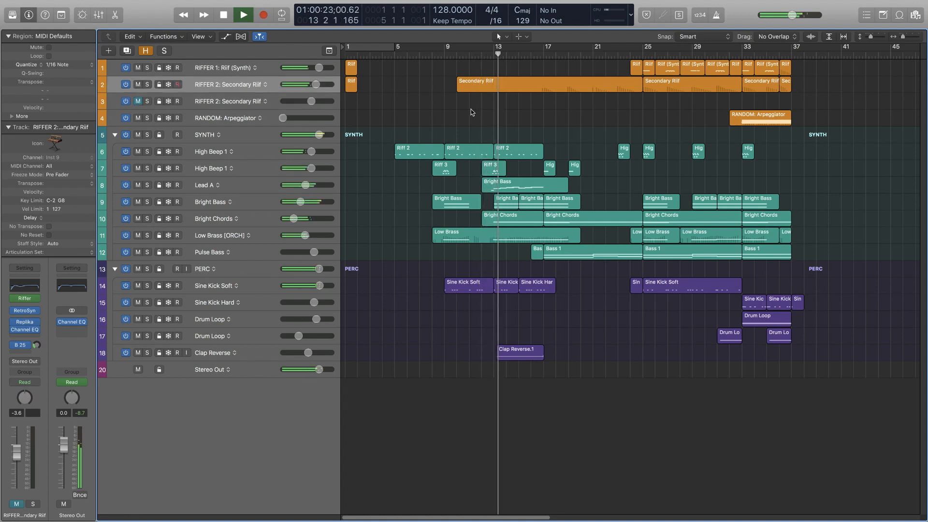
pyautogui.press('Up')
pyautogui.press('v')
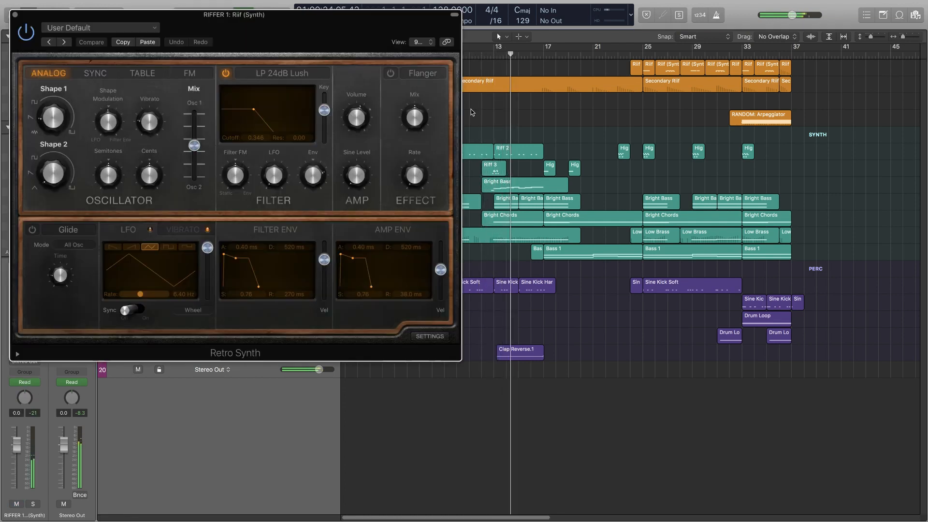
pyautogui.press('v')
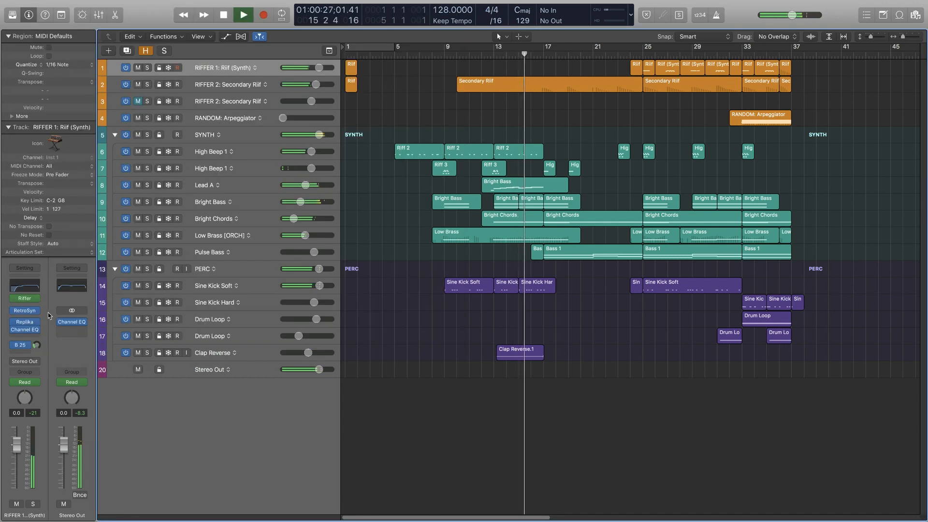
pyautogui.click(25, 298)
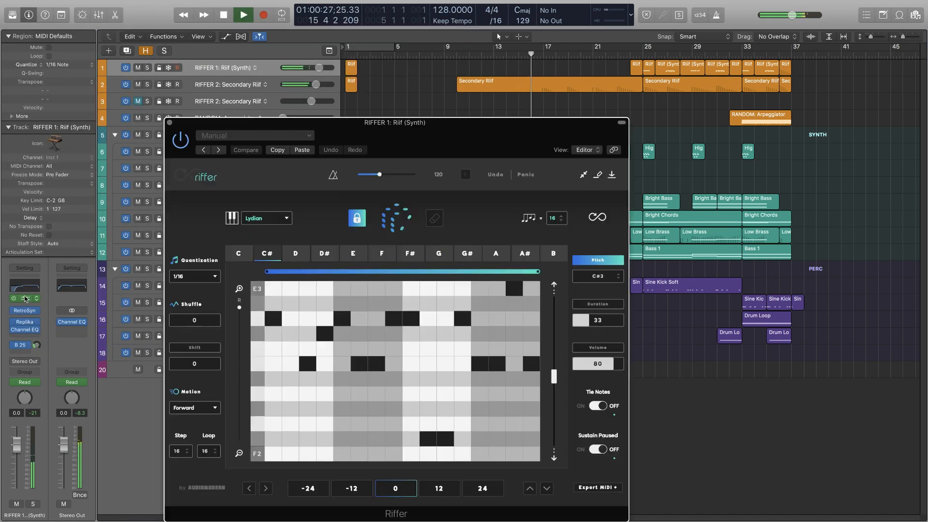
pyautogui.click(612, 150)
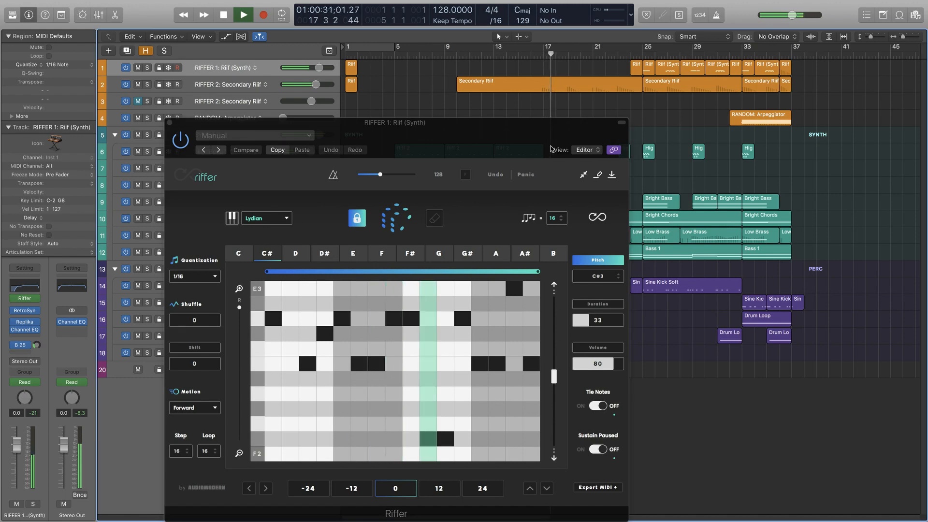
# Move the Riffer window upward, view the riff of RIFFER 2, and return to the riff of RIFFER 1 while playing.
pyautogui.moveTo(518, 149); pyautogui.dragTo(574, 117)
pyautogui.click(852, 208)
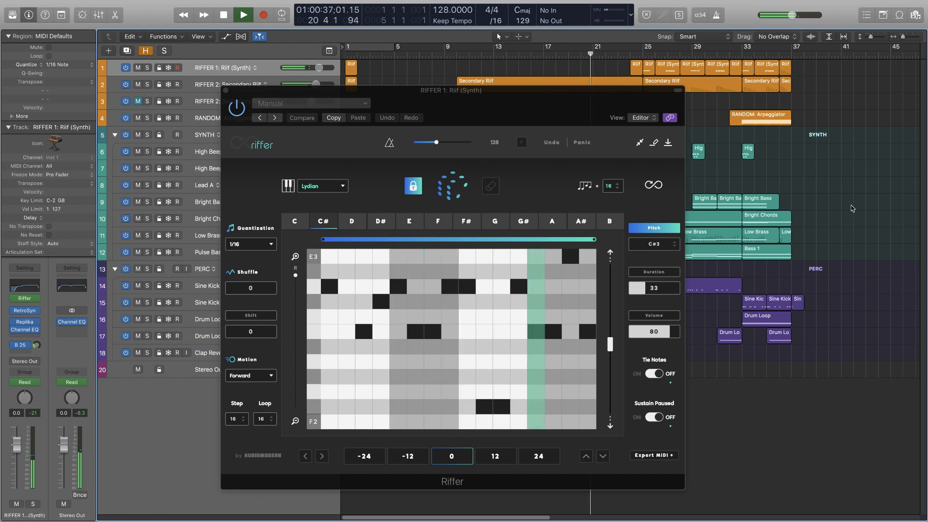
pyautogui.press('Down')
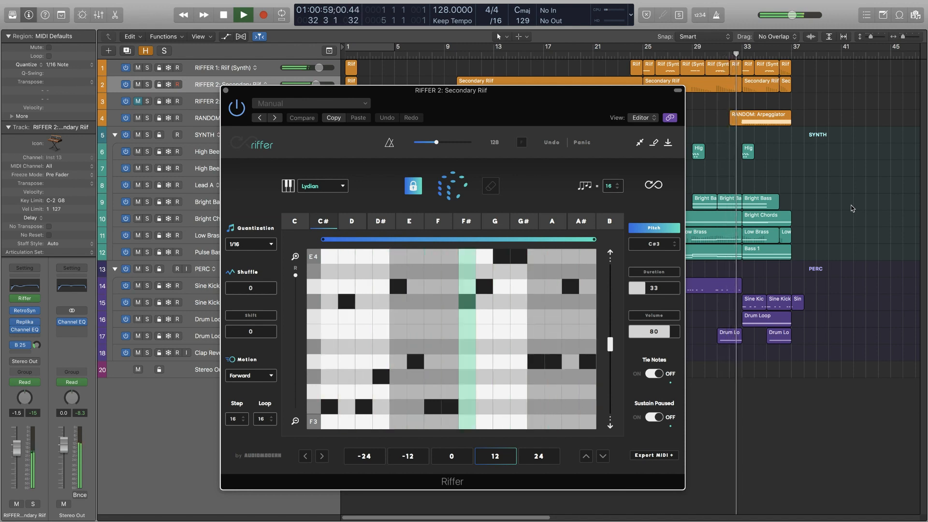
pyautogui.press('Up')
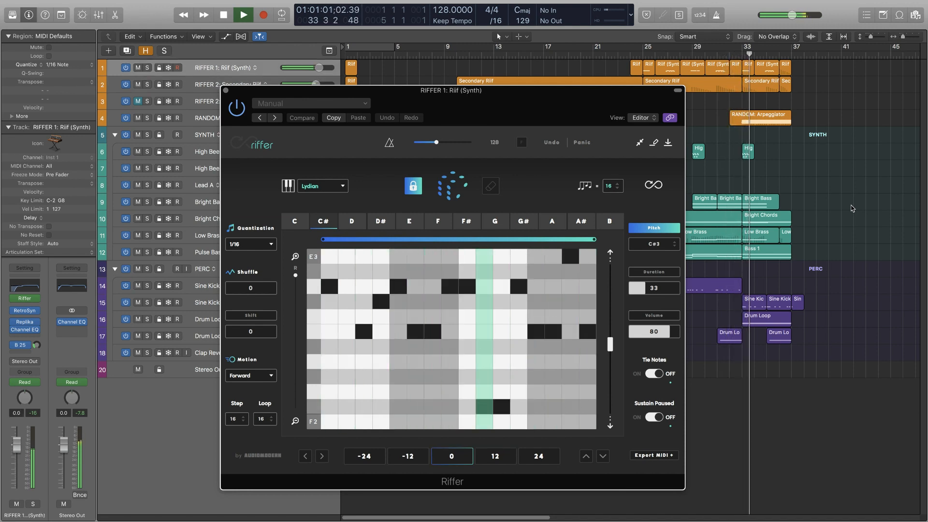